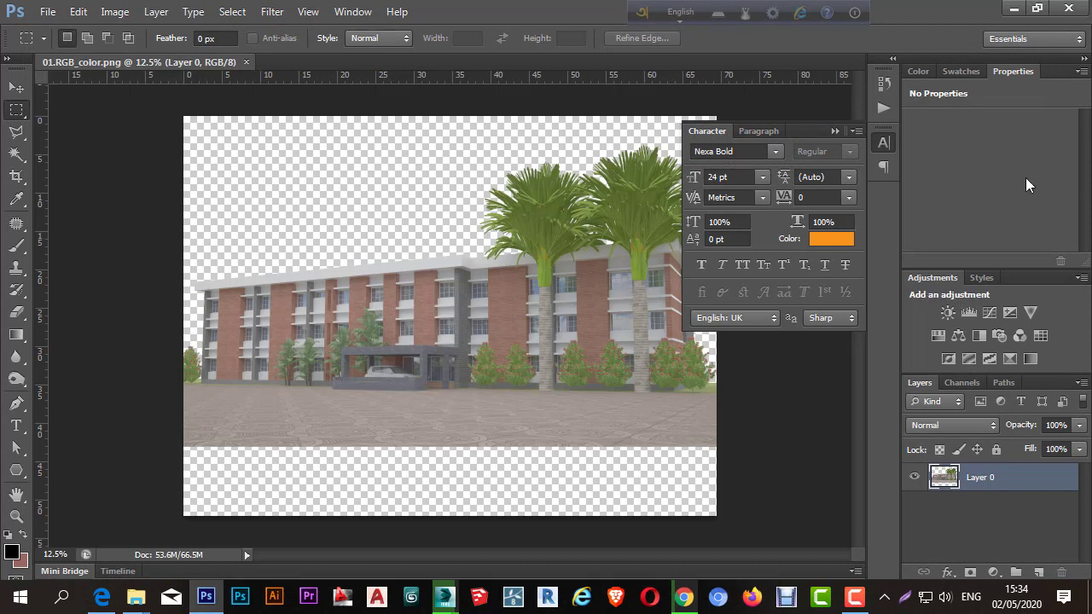
Duplicate Layer 0 and set the copy's blend mode to Soft Light.
left_click(851, 132)
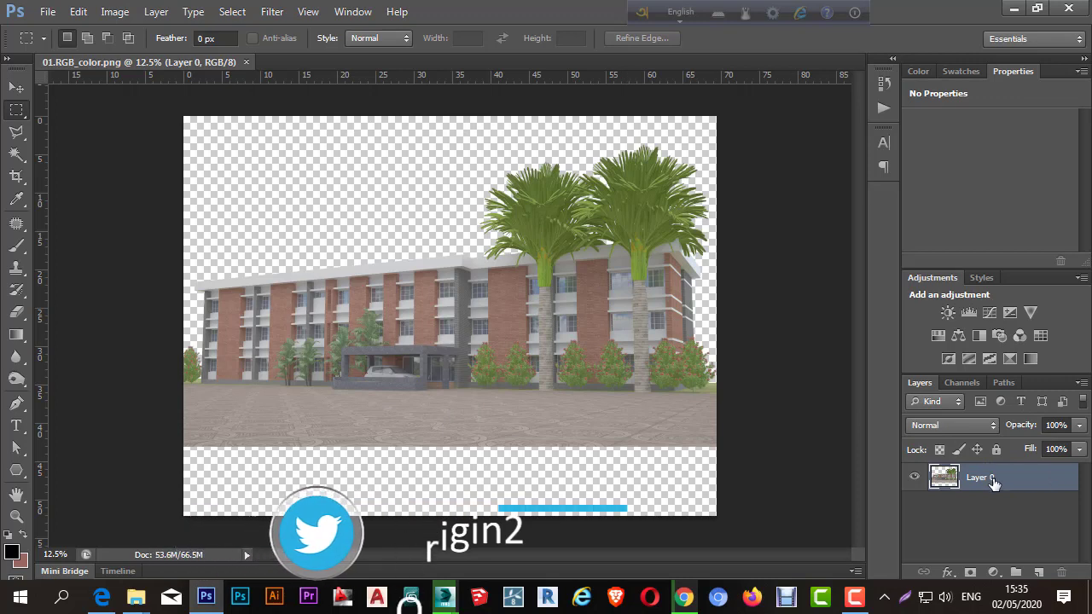
left_click_drag(973, 481, 1038, 570)
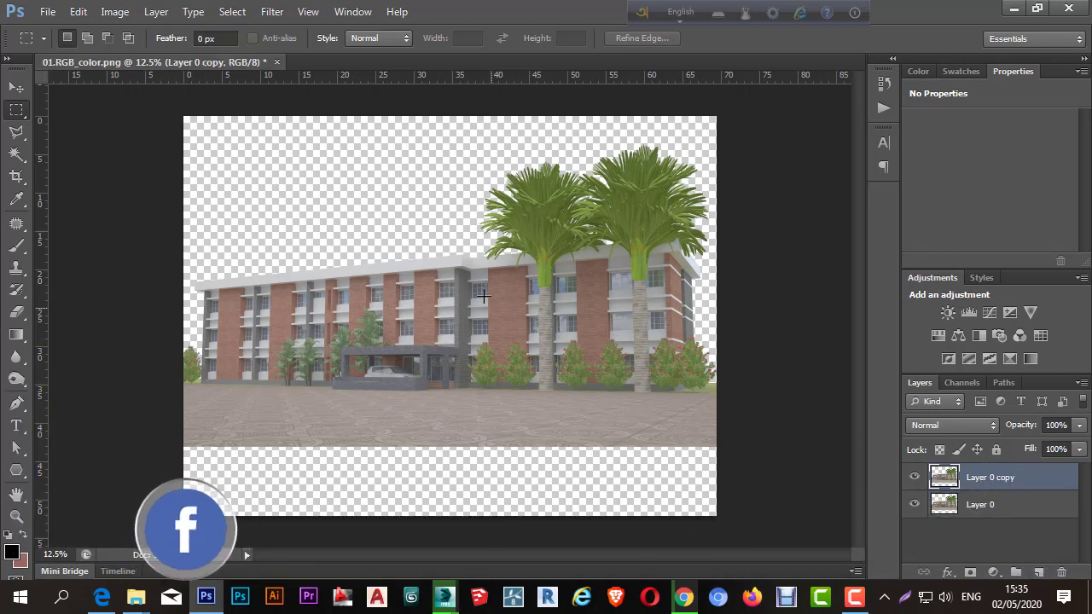
left_click(953, 430)
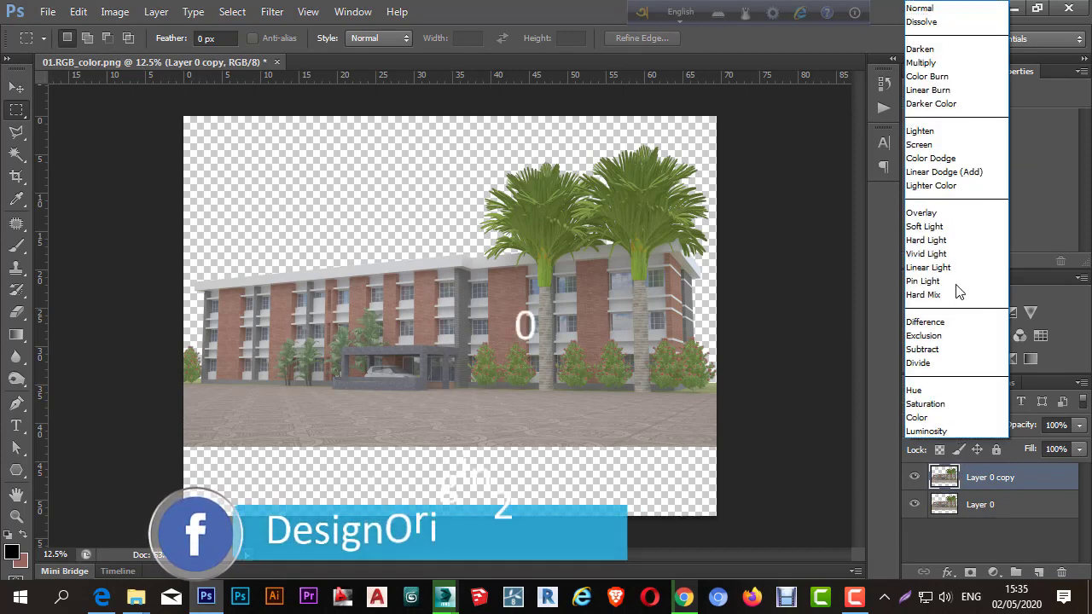
left_click(938, 226)
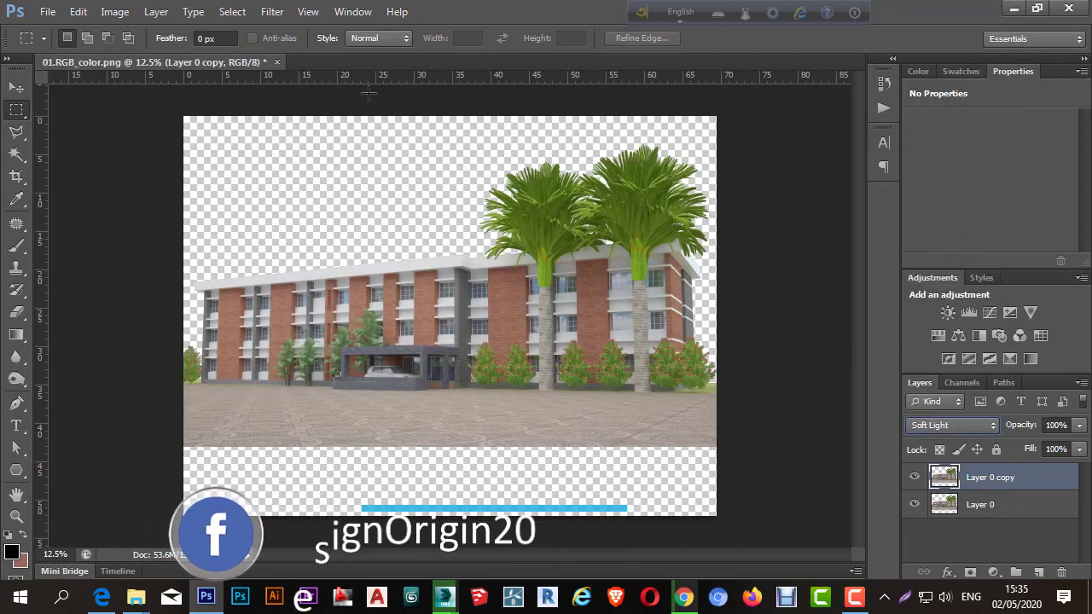
Try the Soft Light copy of Layer 0 at 50% opacity.
left_click(493, 359, "ctrl")
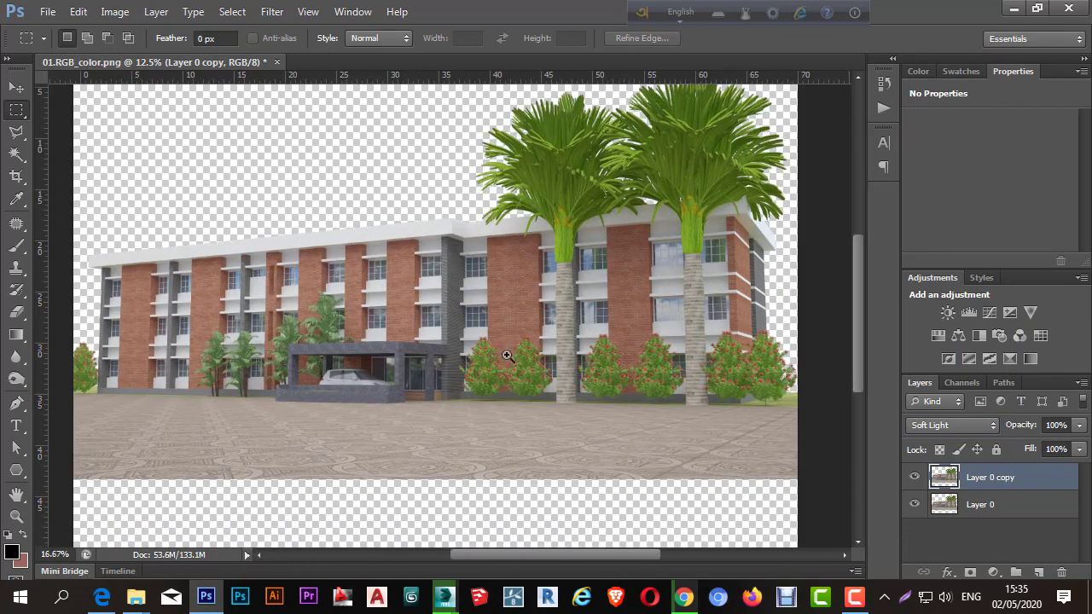
left_click(493, 359, "ctrl")
left_click(493, 359, "ctrl")
left_click(588, 316, "ctrl")
mouse_move(552, 285)
left_mouse_down()
mouse_move(530, 221)
mouse_move(546, 302)
left_mouse_up()
left_click(531, 244, "alt")
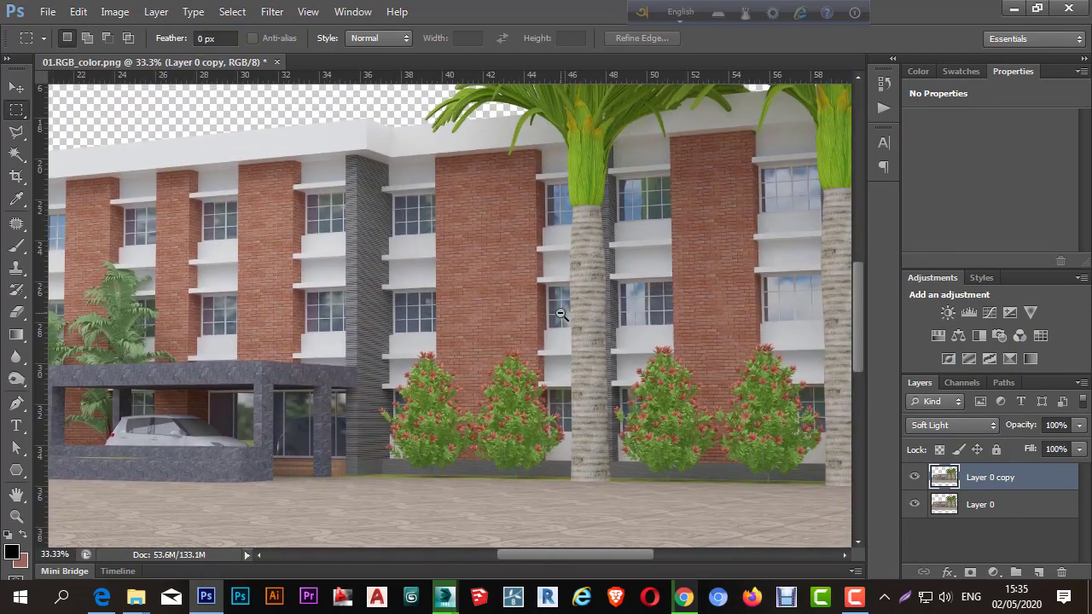
left_click(541, 300, "alt")
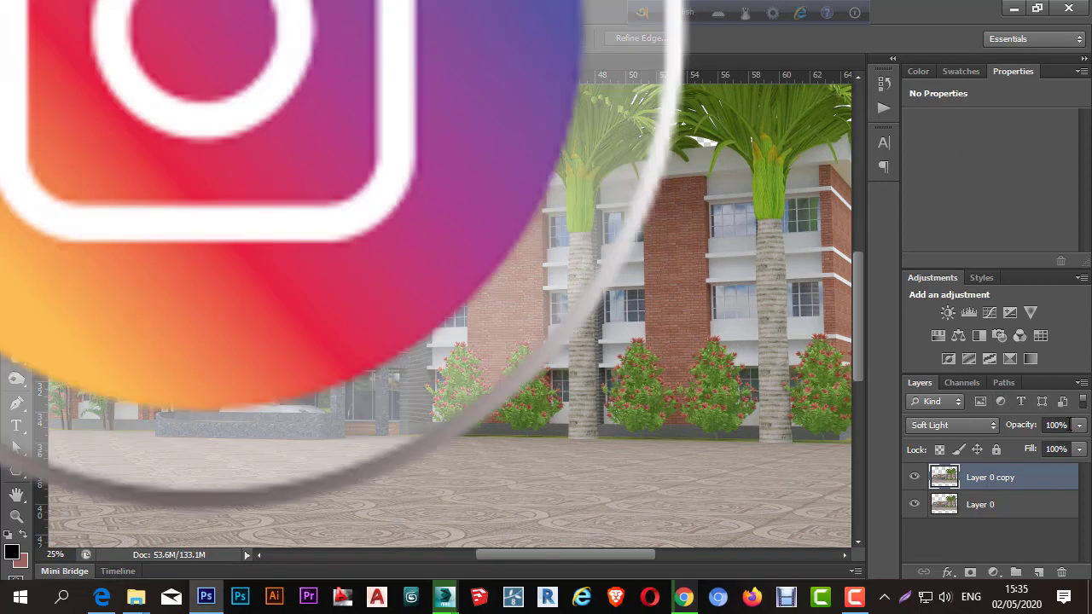
left_click(1003, 425)
type("5")
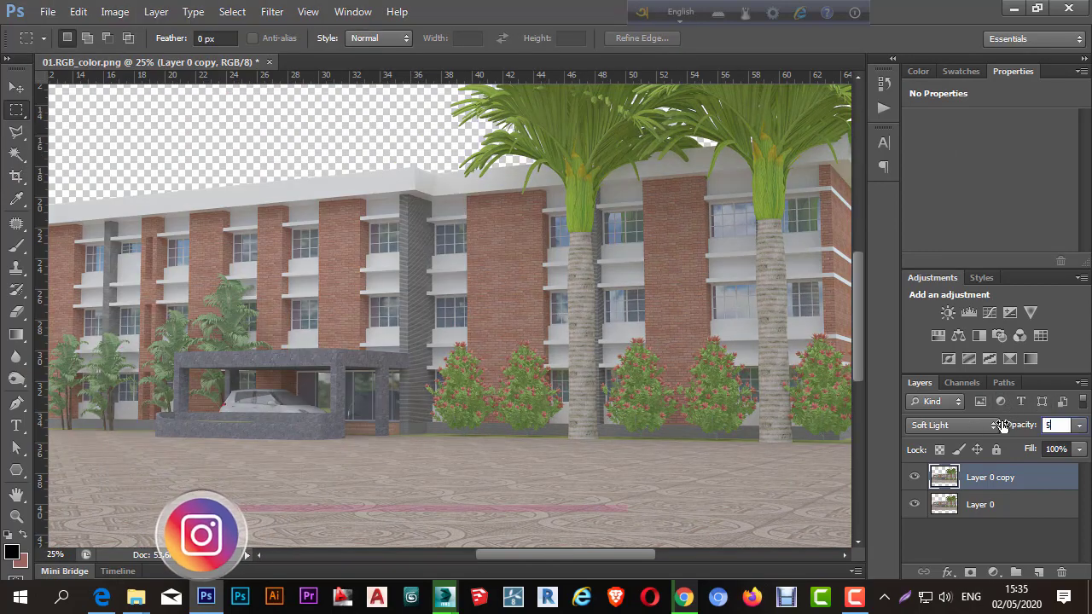
type("0")
key("Return")
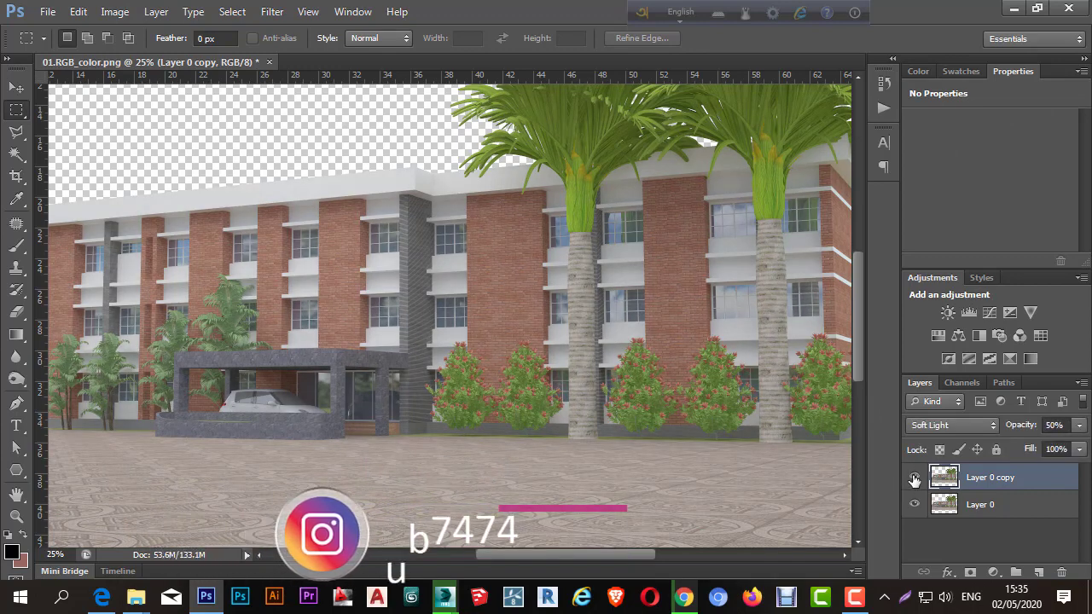
Try the Soft Light copy at 10% opacity and restore its opacity to 100%.
left_click(1055, 425)
type("1")
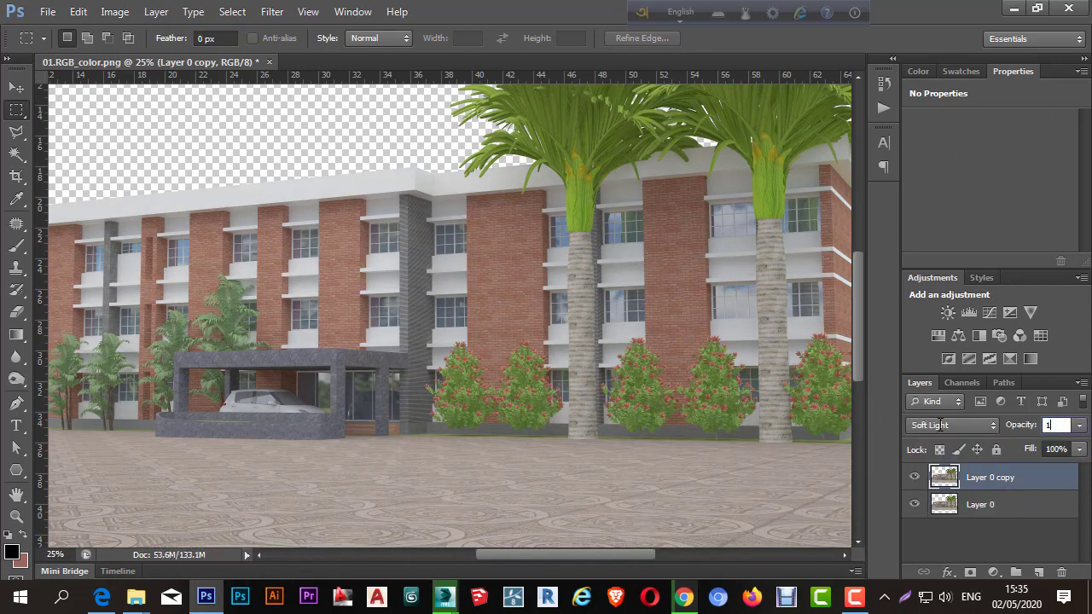
type("0")
key("Return")
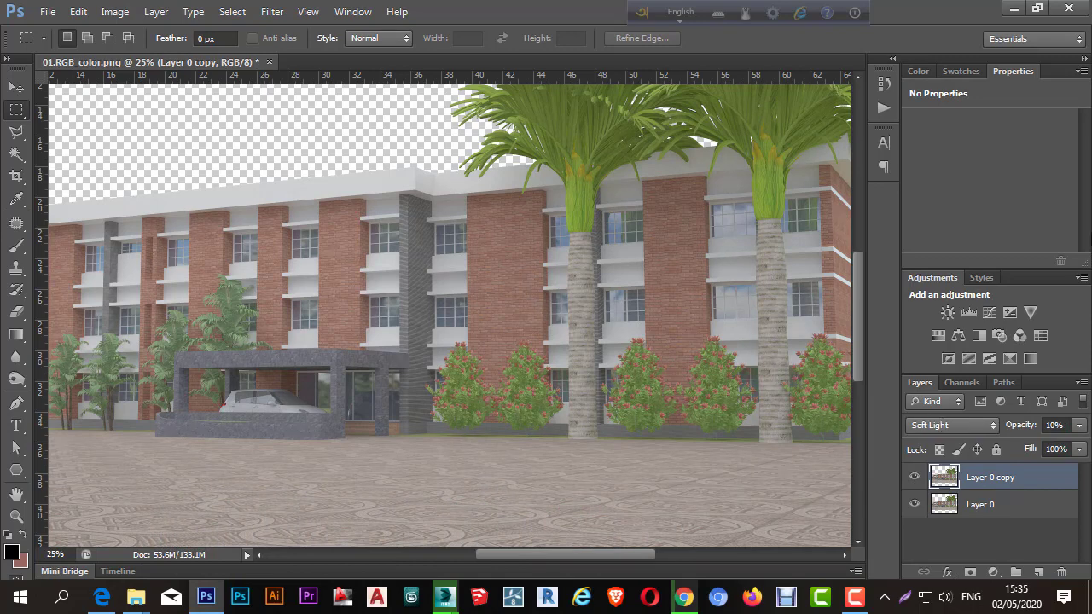
left_click(1064, 425)
type("100")
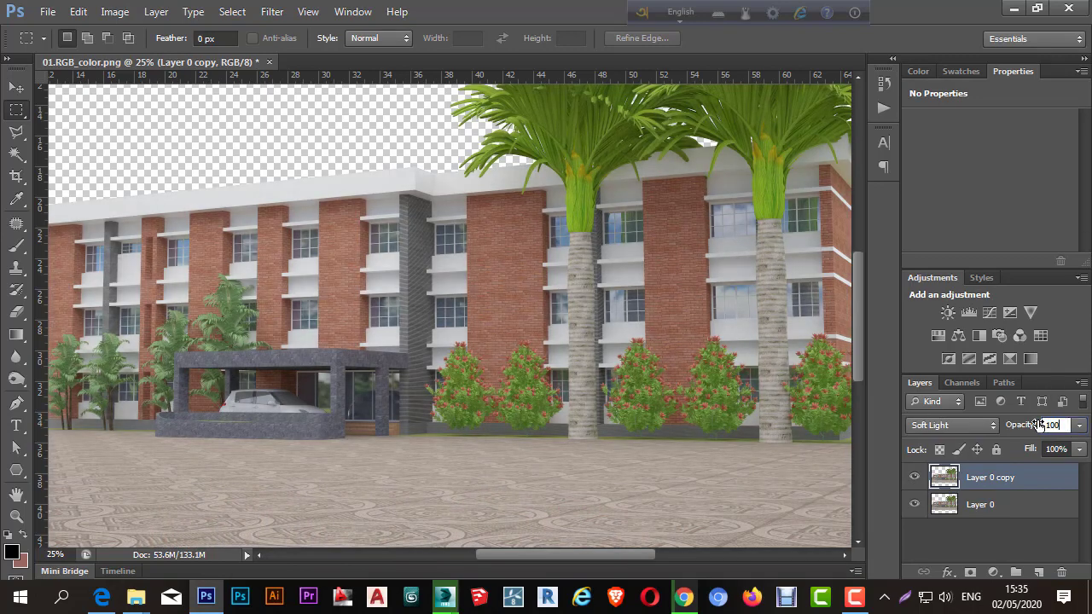
key("Return")
Open the 01.VRayGlobalIllumination.png render pass and activate the Move tool.
left_click(496, 328, "alt")
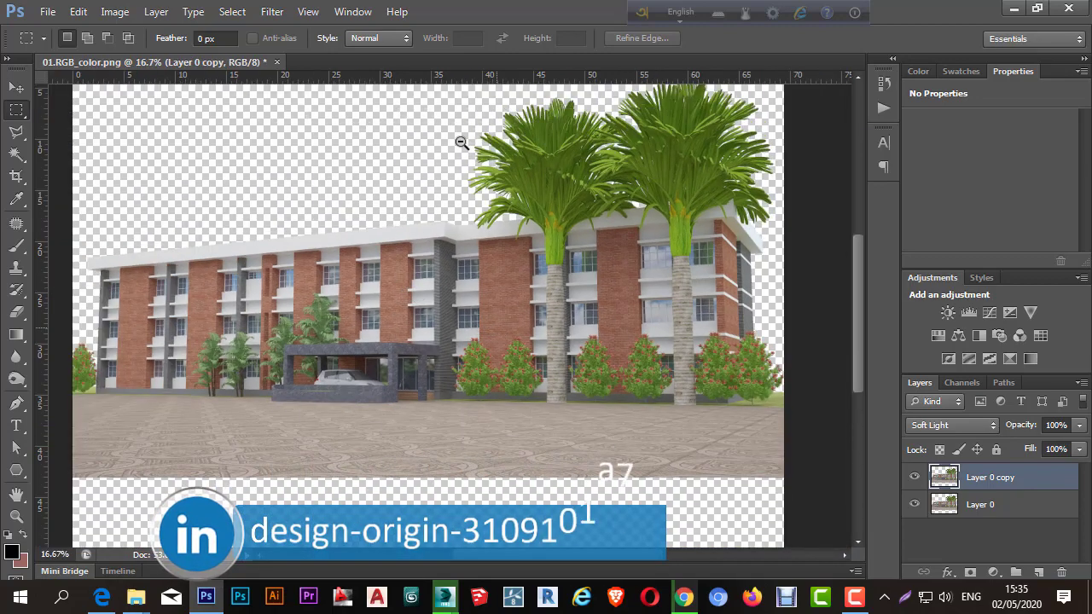
key("ctrl+o")
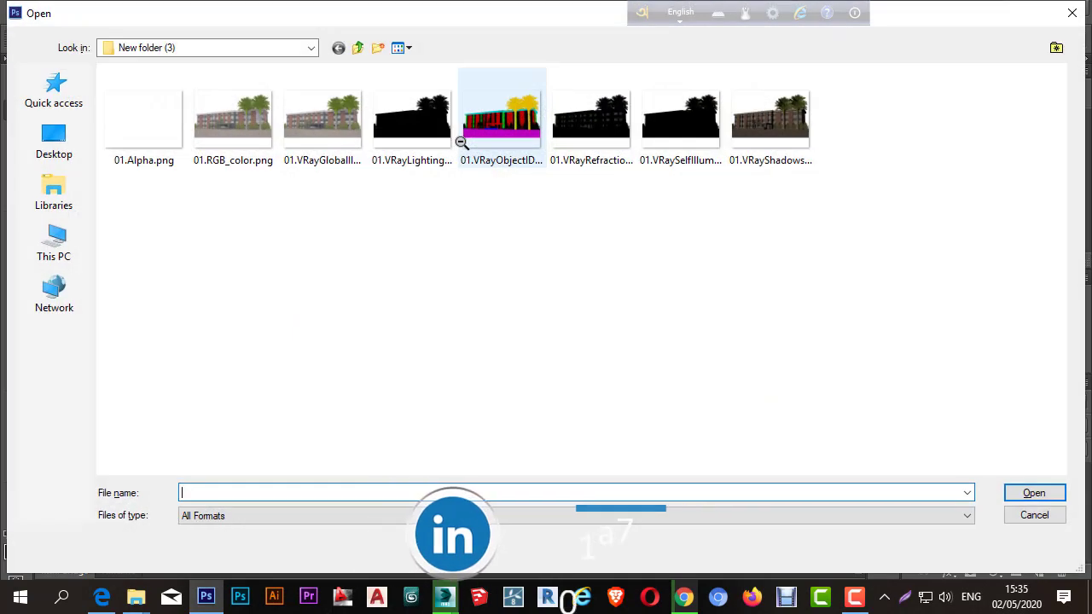
double_click(325, 136)
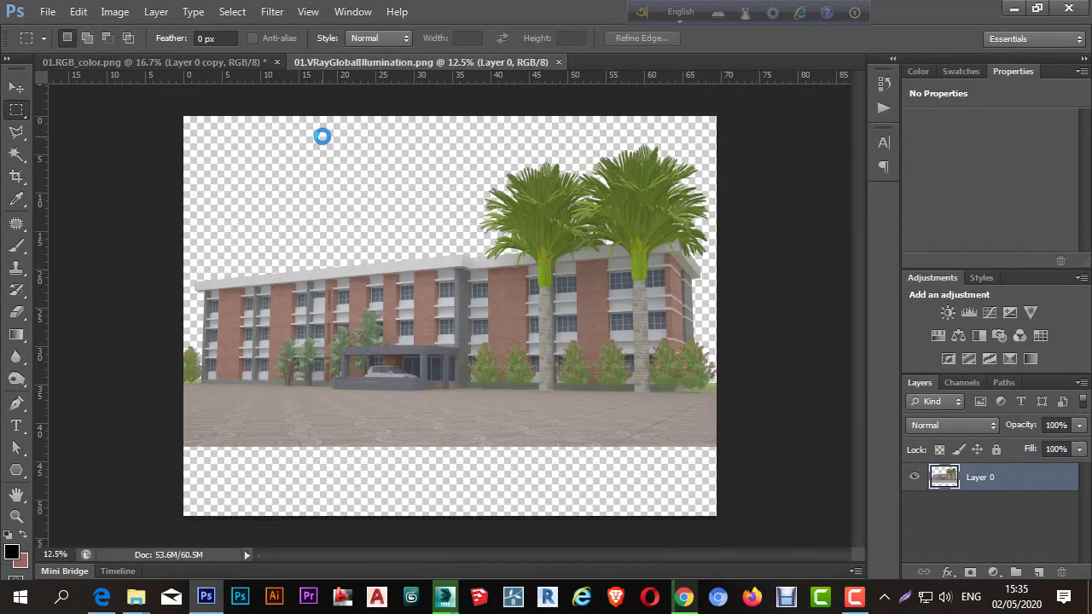
left_click(14, 88)
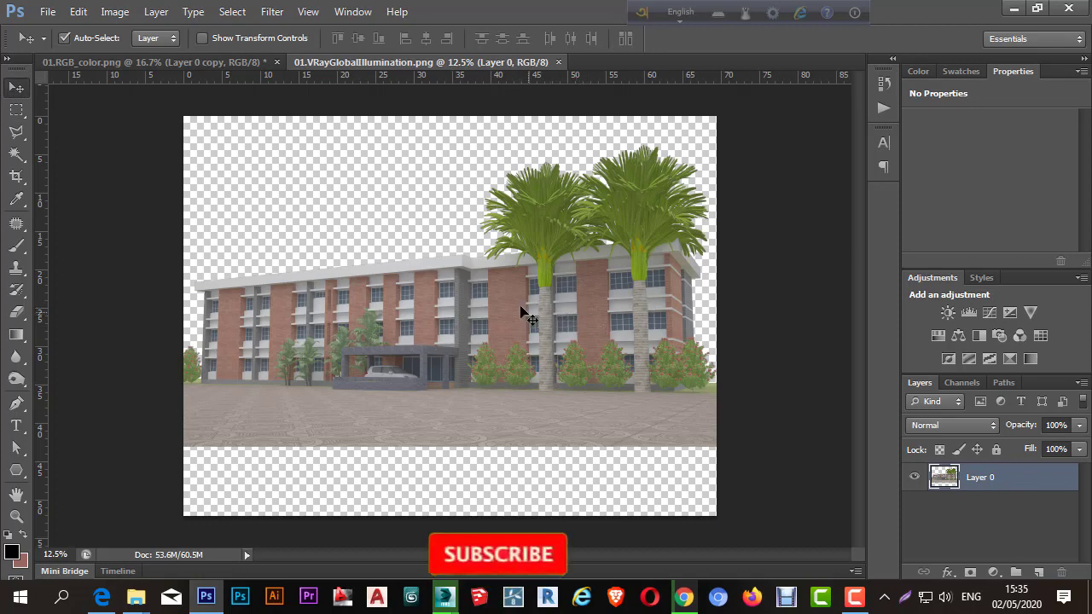
Try copying the whole global illumination image and pasting it into 01.RGB_color.png, and delete the pasted layer.
left_click(230, 65)
left_click(371, 64)
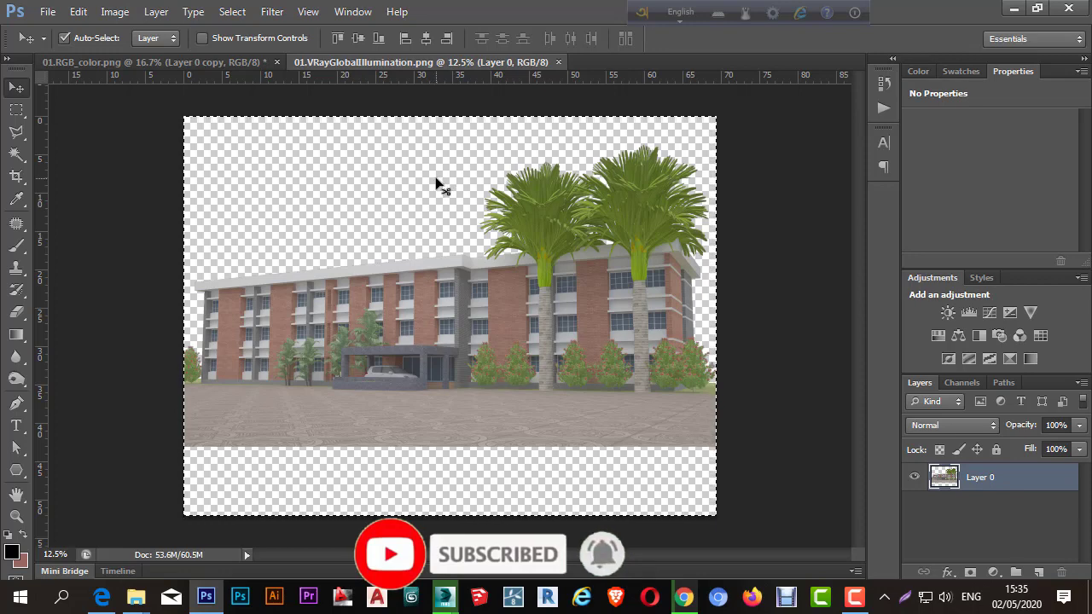
left_click(166, 62)
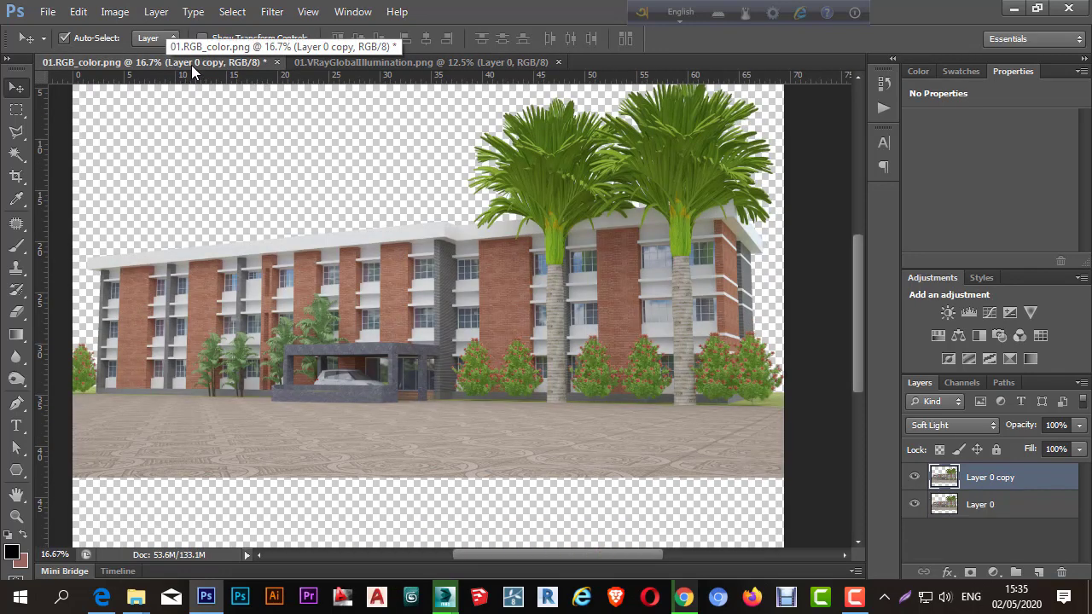
key("ctrl+v")
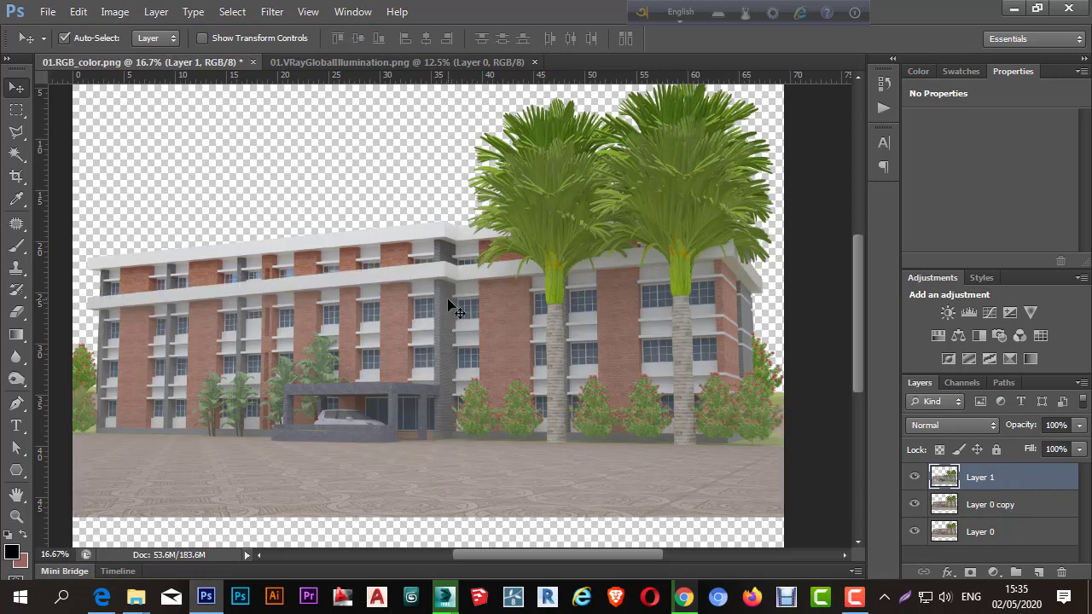
mouse_move(444, 303)
left_mouse_down()
mouse_move(477, 293)
mouse_move(446, 294)
mouse_move(460, 301)
left_mouse_up()
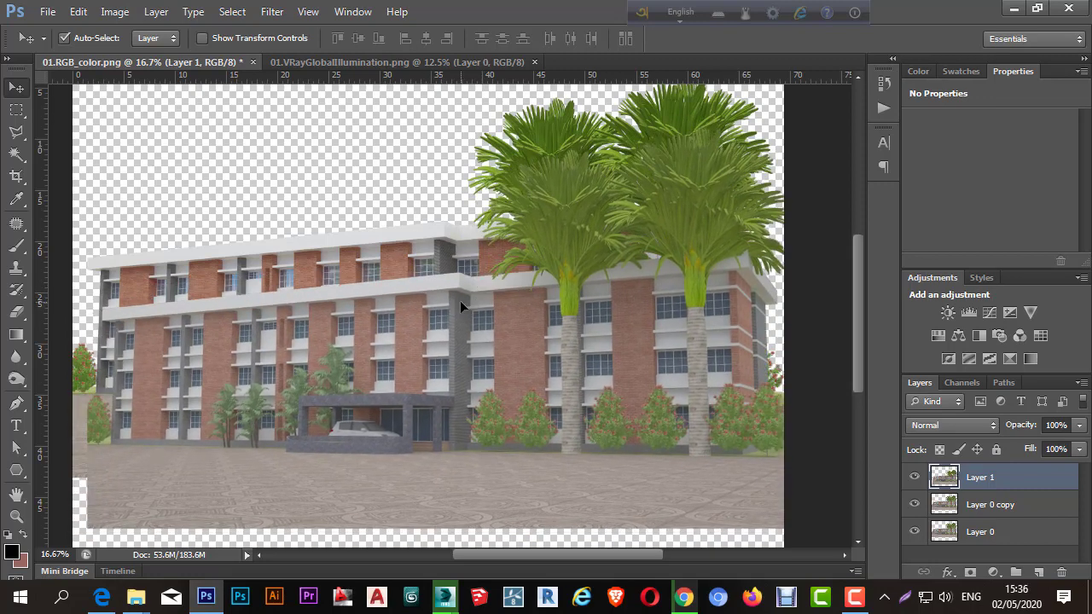
key("Delete")
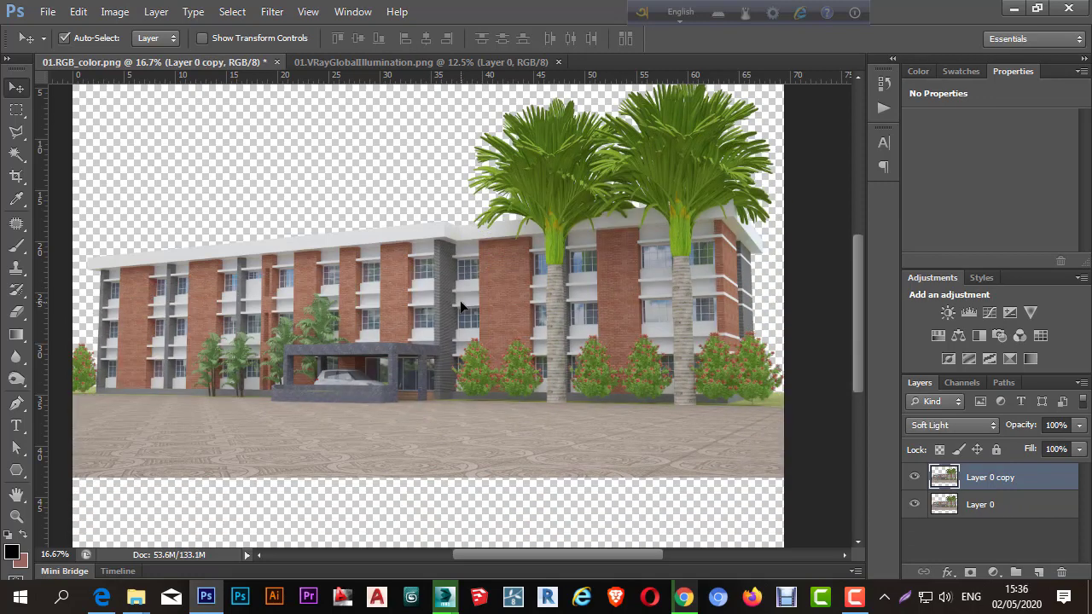
Clear the selection in the global illumination image and move its layer into 01.RGB_color.png, aligned exactly over the render.
left_click(477, 63)
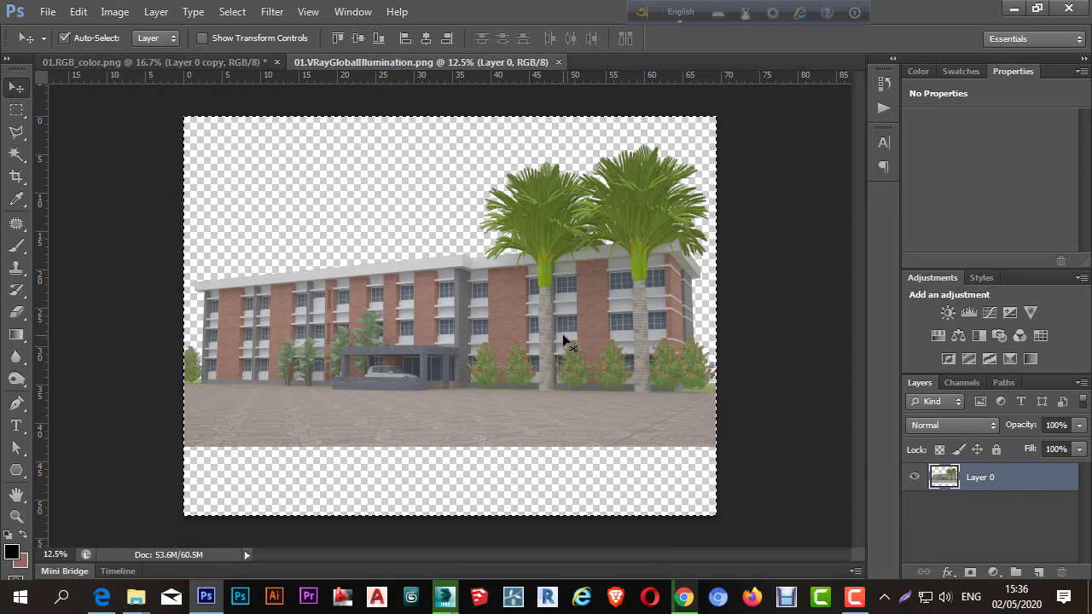
key("ctrl+d")
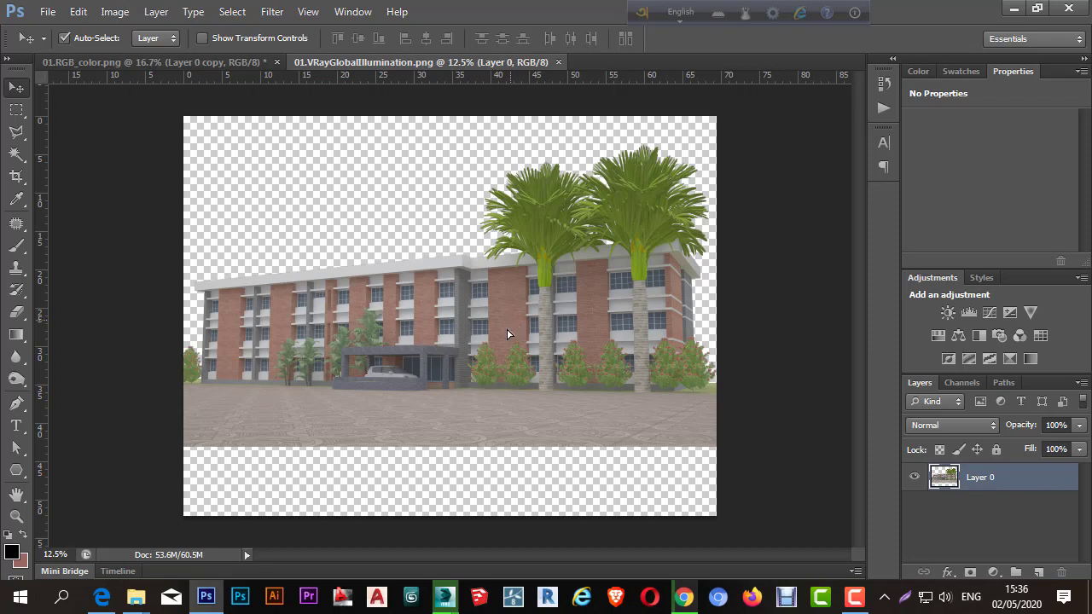
left_click_drag(507, 333, 341, 282)
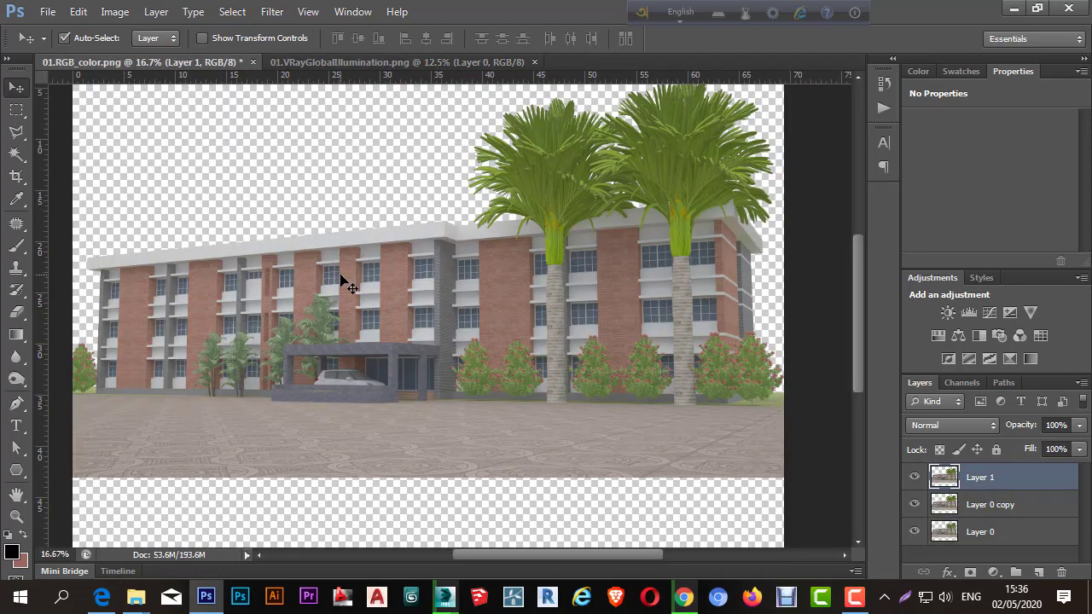
Rename the added global illumination layer to "gi soft".
left_click(544, 315)
left_click(551, 346, "alt")
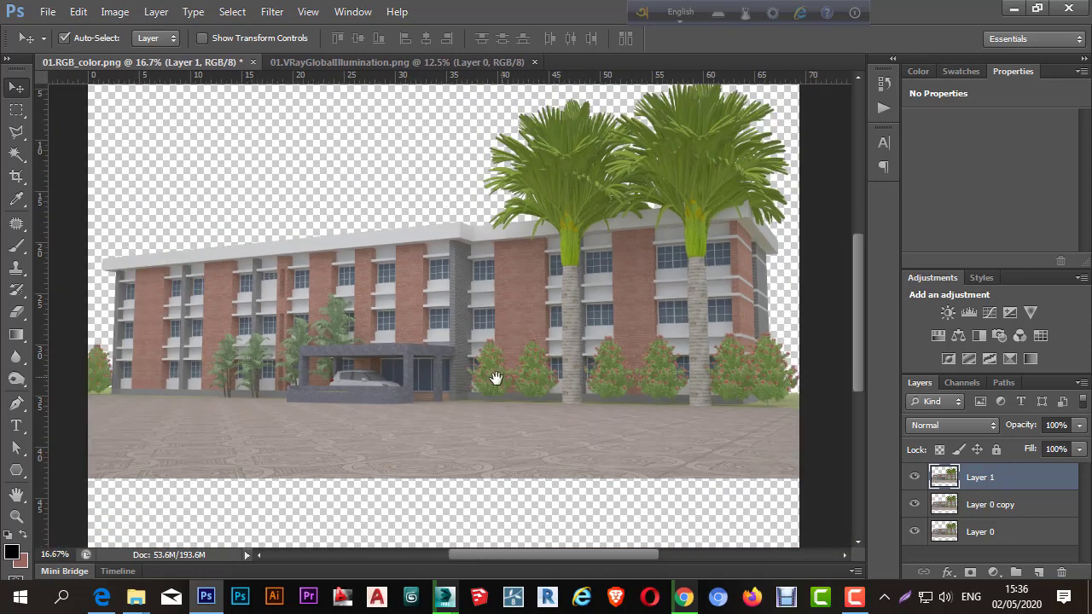
left_click_drag(495, 378, 539, 341)
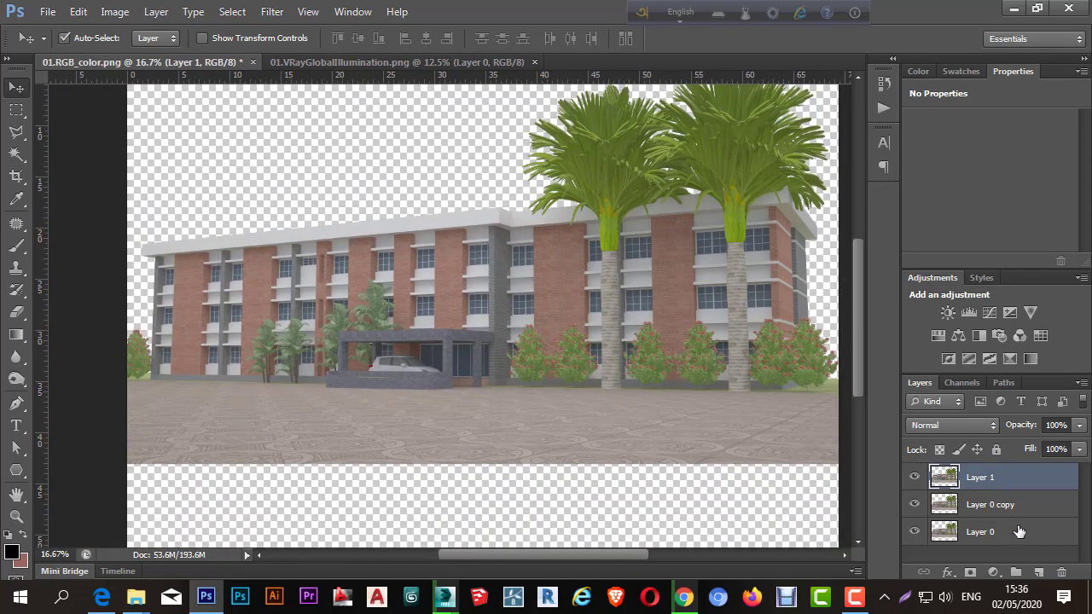
double_click(981, 478)
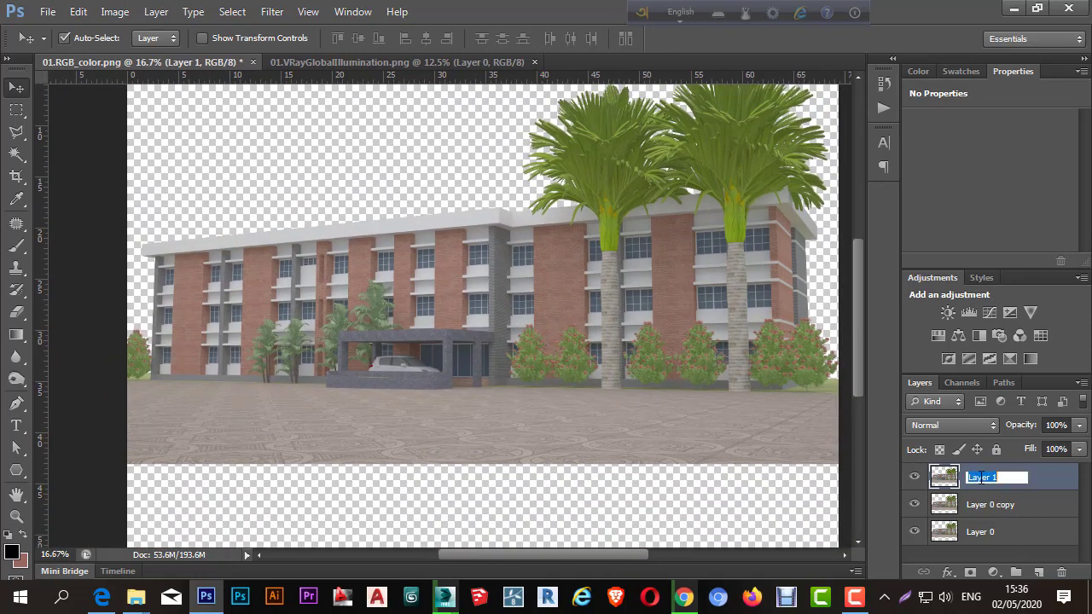
type("0")
type("sof")
type("t")
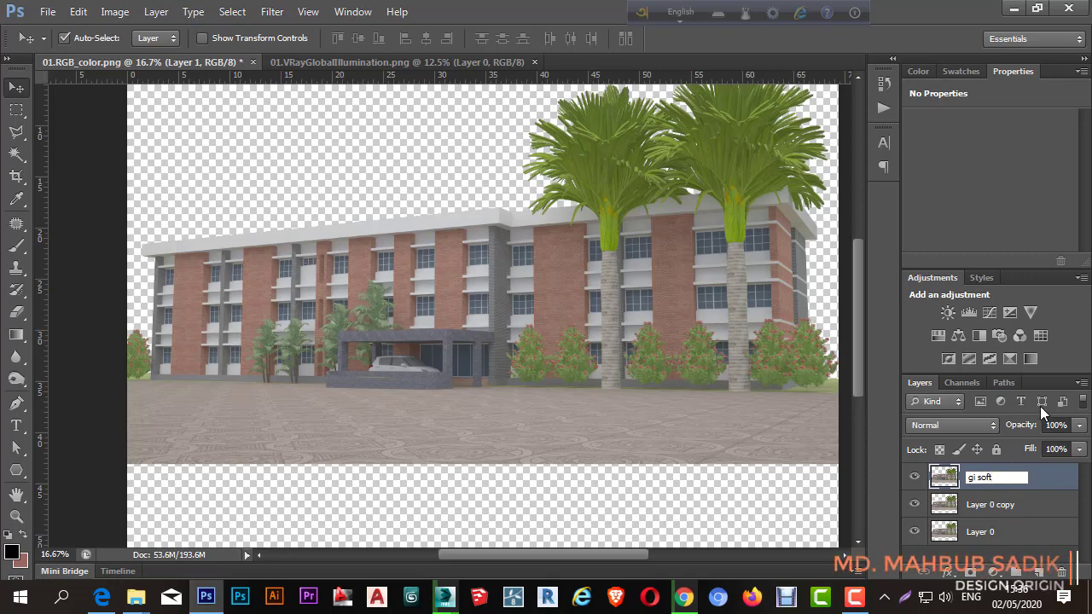
left_click(1054, 503)
left_click(1048, 485)
Duplicate the "gi soft" layer and rename the copy to "gi soft scr".
left_click_drag(1016, 488, 1039, 573)
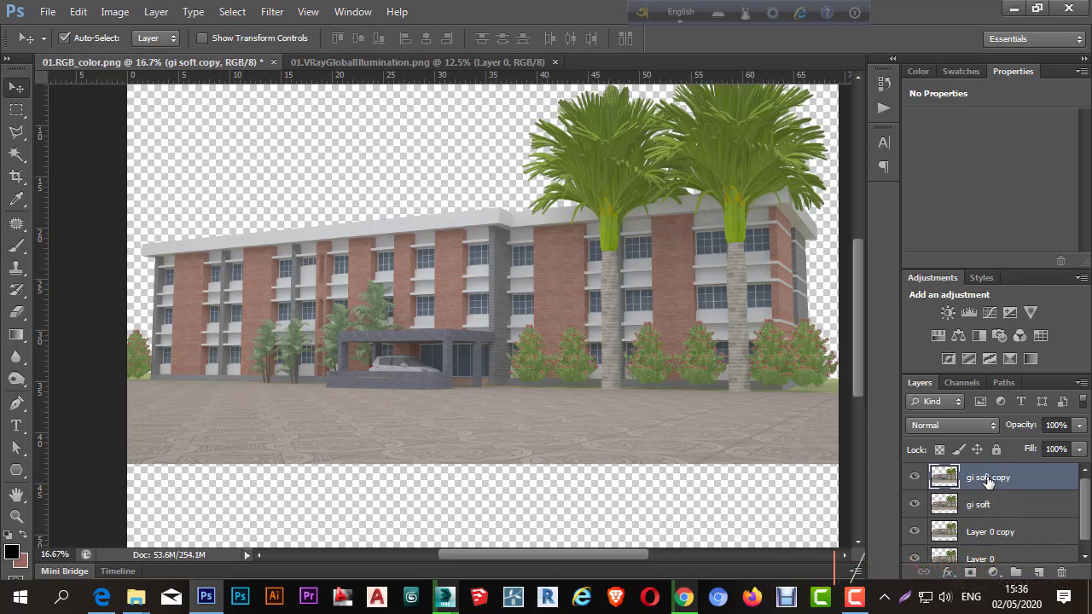
double_click(988, 480)
left_click(999, 478)
left_click_drag(996, 478, 1027, 478)
Hide the "gi soft scr" layer and set the "gi soft" layer's blend mode to Soft Light.
left_click(1019, 518)
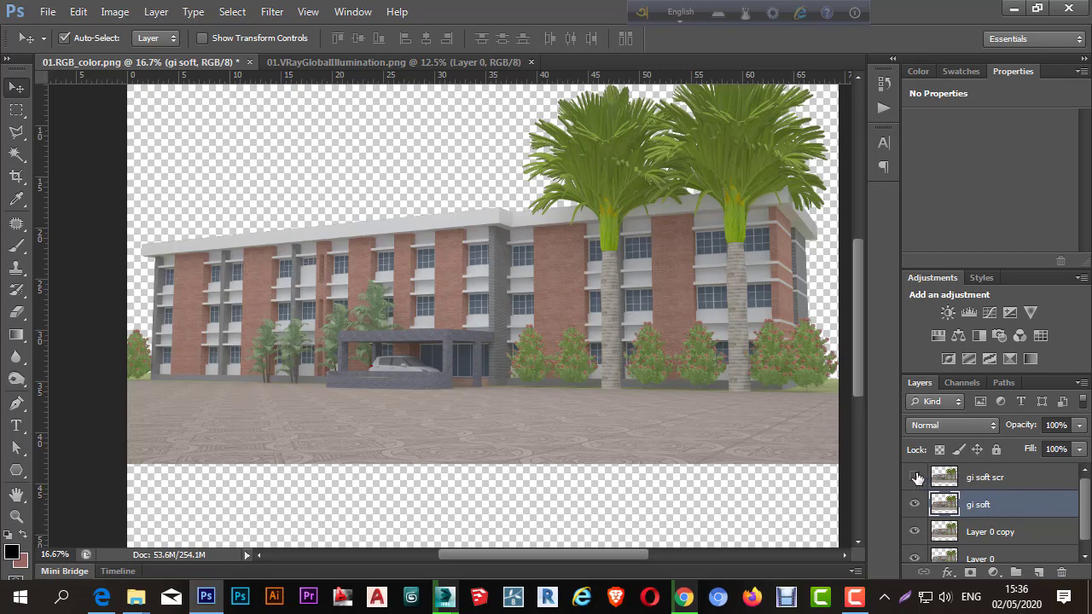
left_click(958, 427)
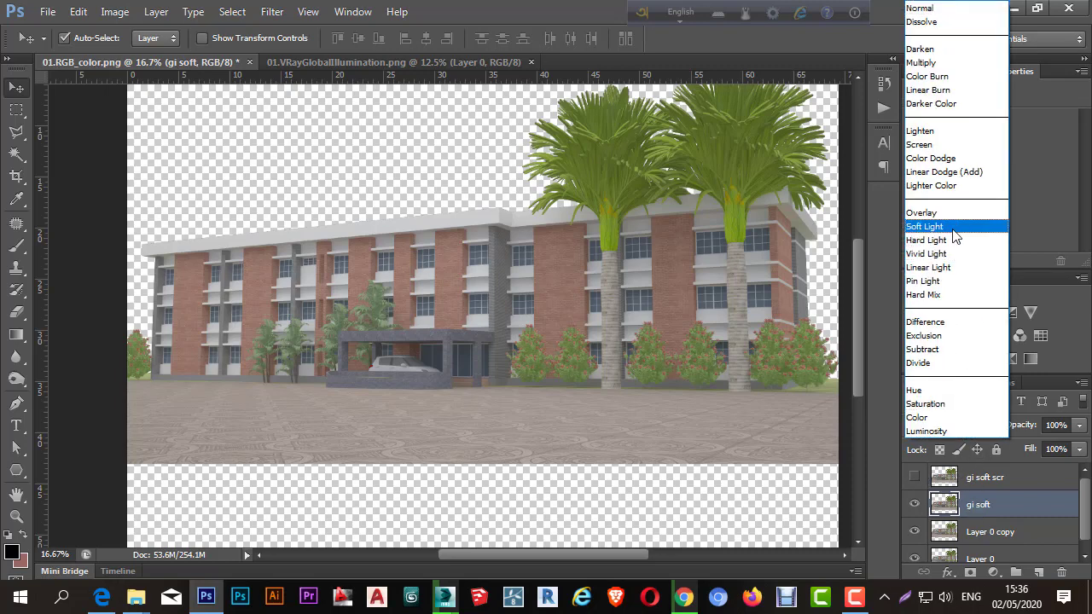
left_click(954, 229)
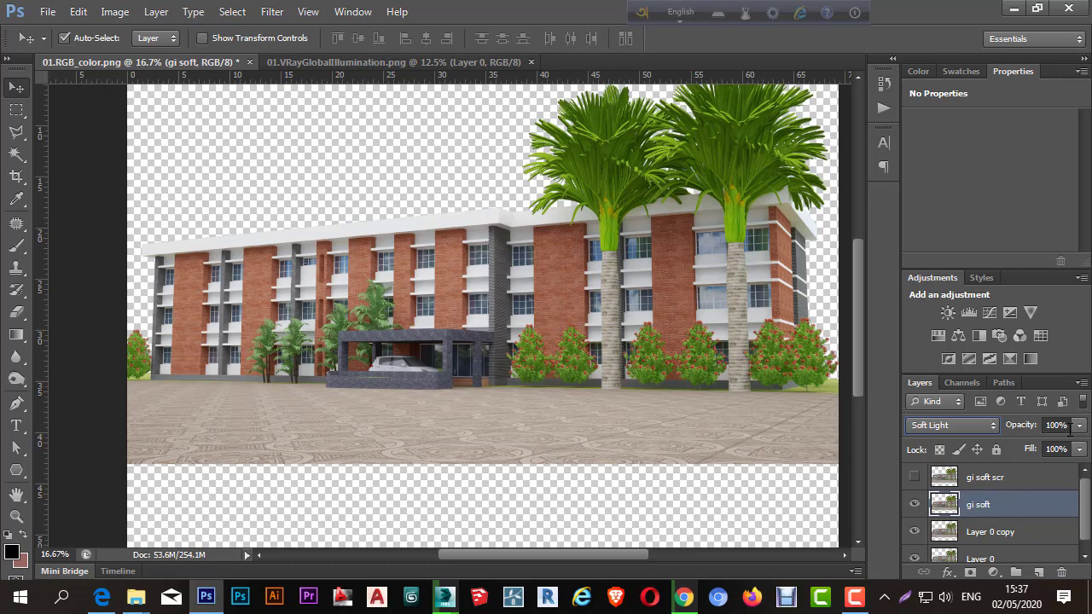
Set the "gi soft" layer's opacity to 40% and show the "gi soft scr" layer again.
left_click(1023, 426)
type("40")
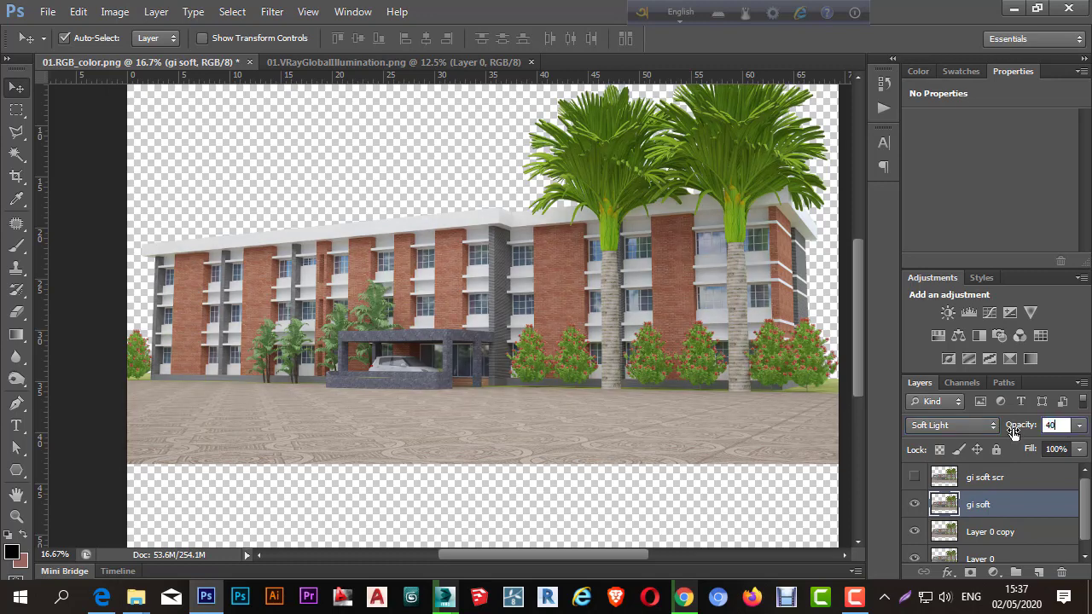
left_click(987, 479)
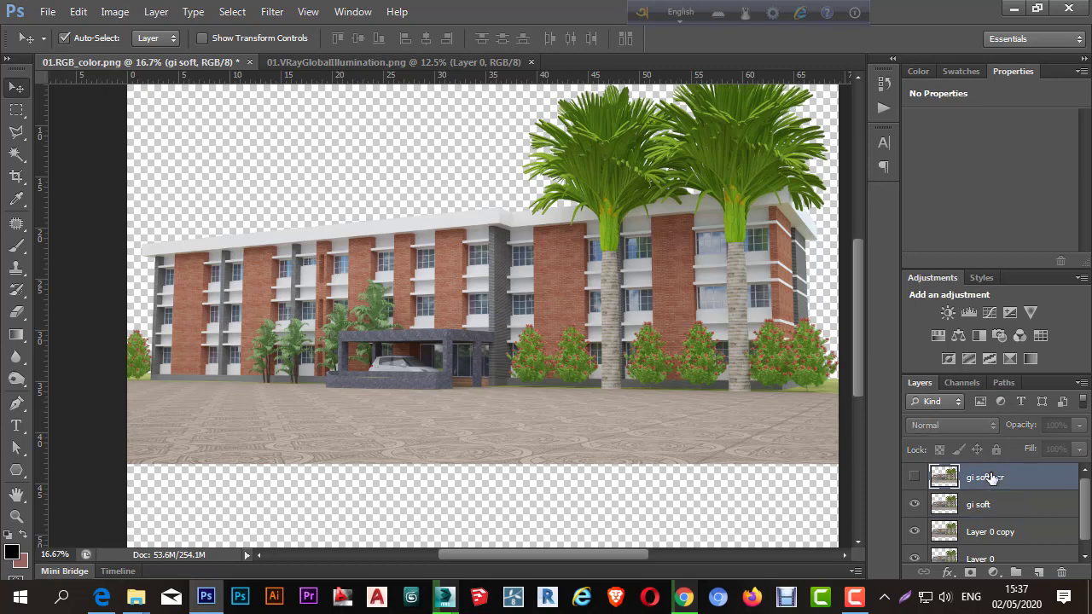
left_click(916, 478)
left_click(995, 510)
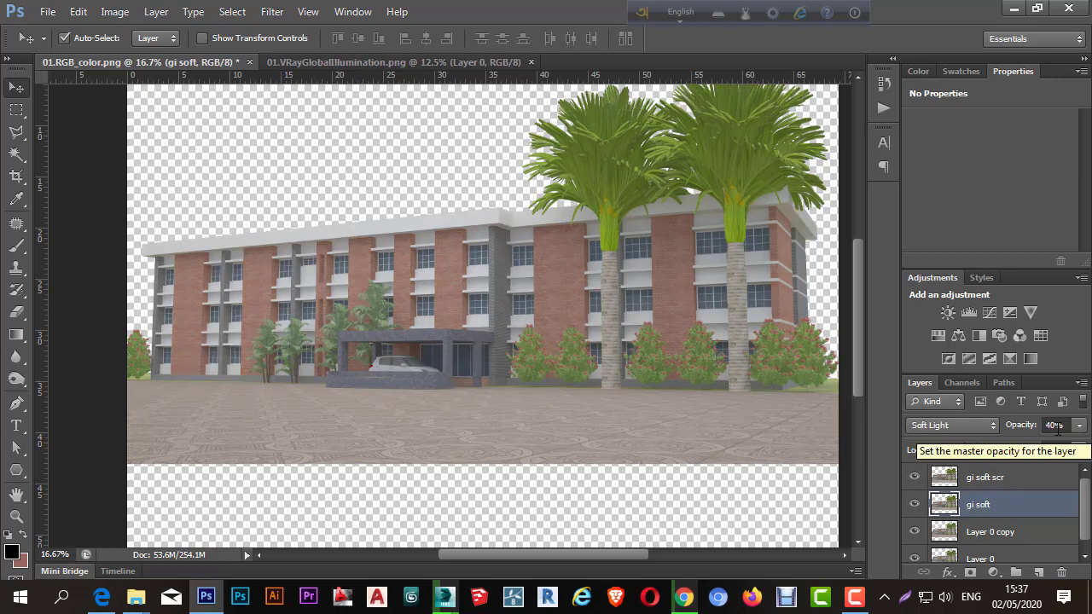
Set the "gi soft scr" layer's blend mode to Screen and its opacity to 25%.
left_click(987, 478)
left_click(959, 428)
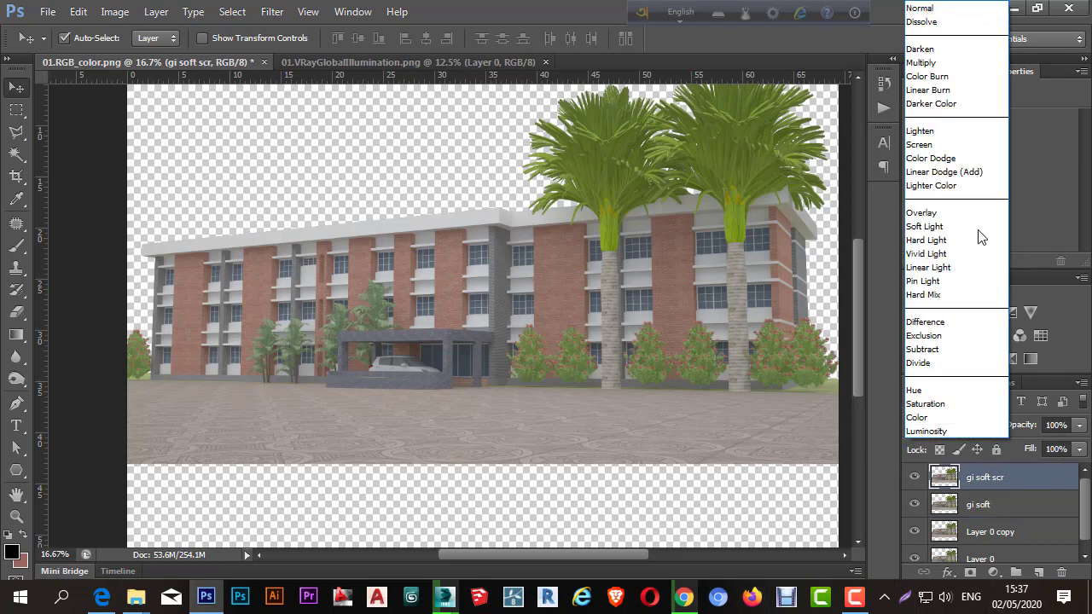
left_click(960, 143)
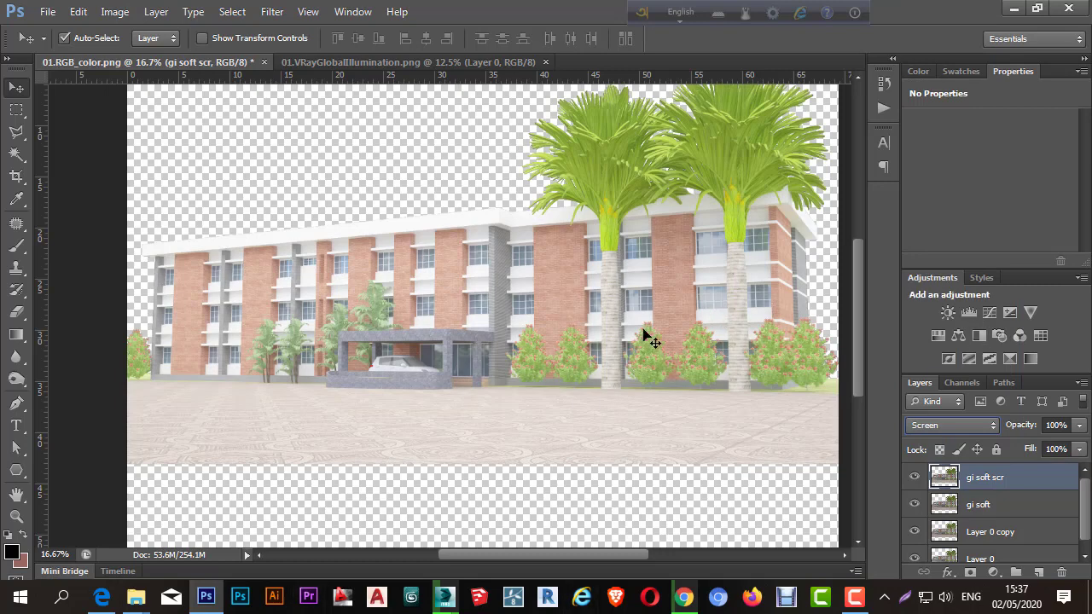
left_click(1067, 425)
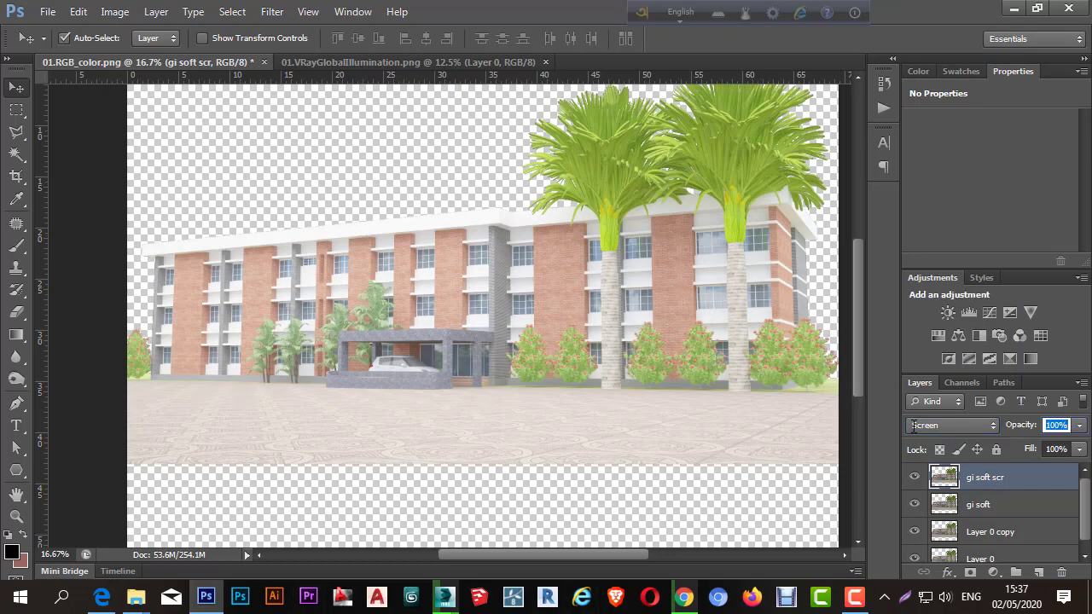
type("25")
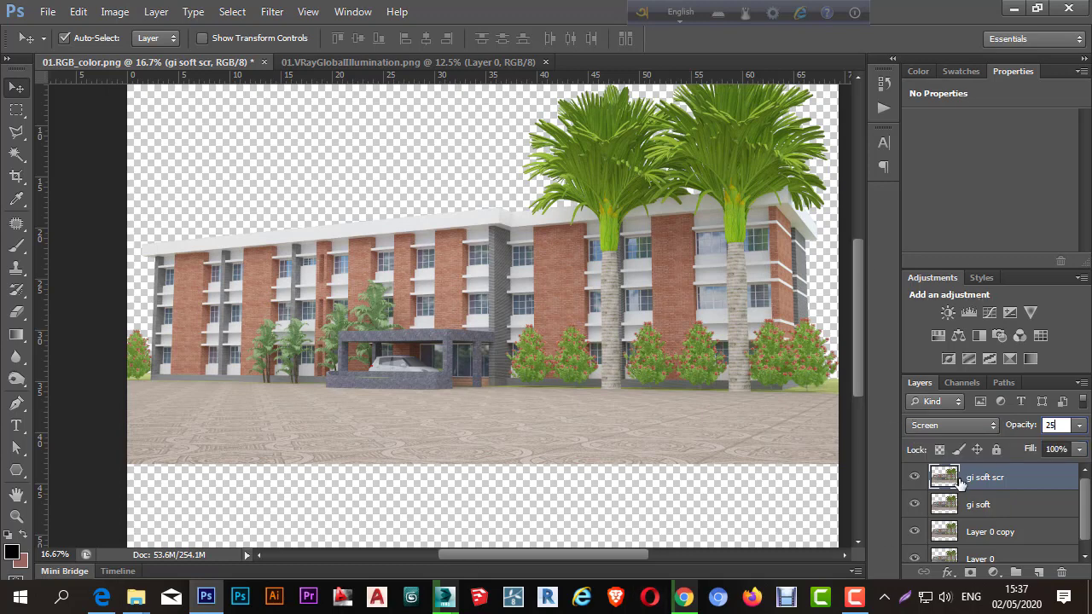
Compare the render with each global illumination layer toggled, and set the "gi soft" layer's opacity to 45%.
left_click(978, 507)
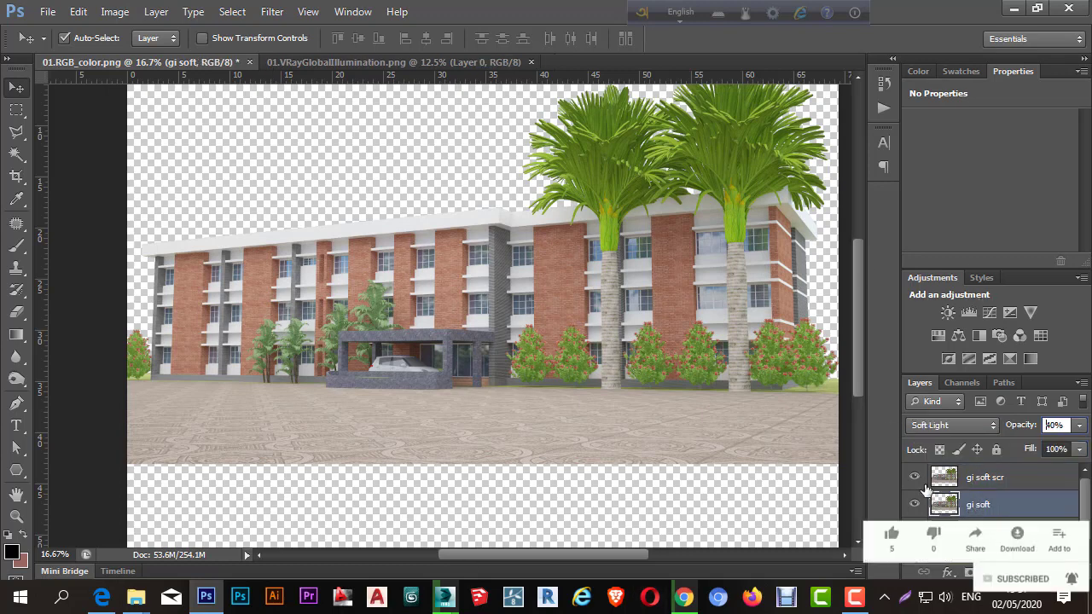
left_click(915, 479)
left_click(914, 479)
left_click(914, 505)
left_click(914, 505)
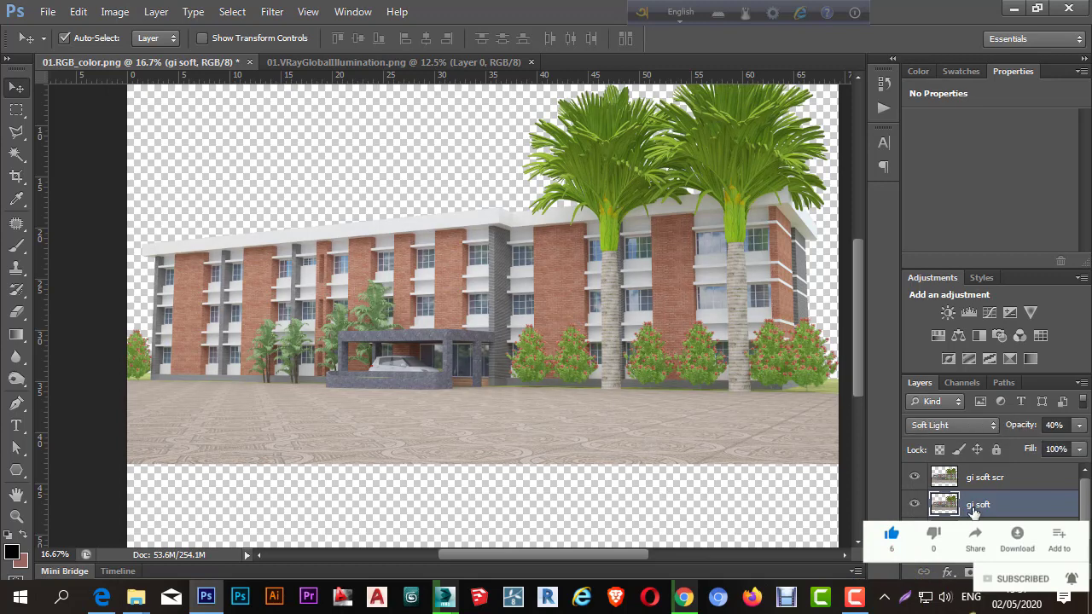
left_click(1055, 425)
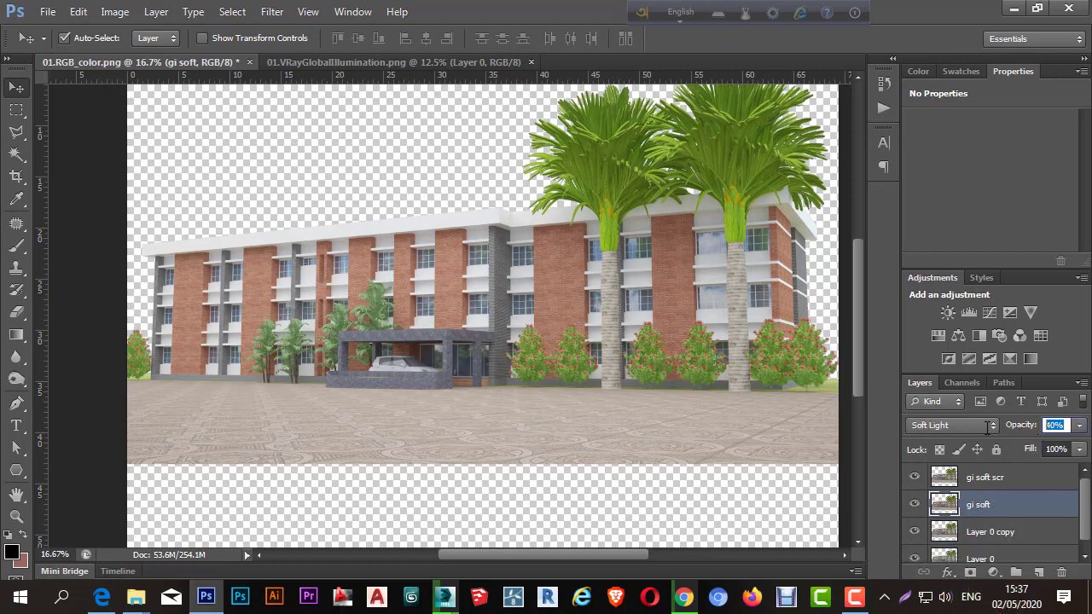
type("45")
key("Return")
scroll(986, 430, "up", 1)
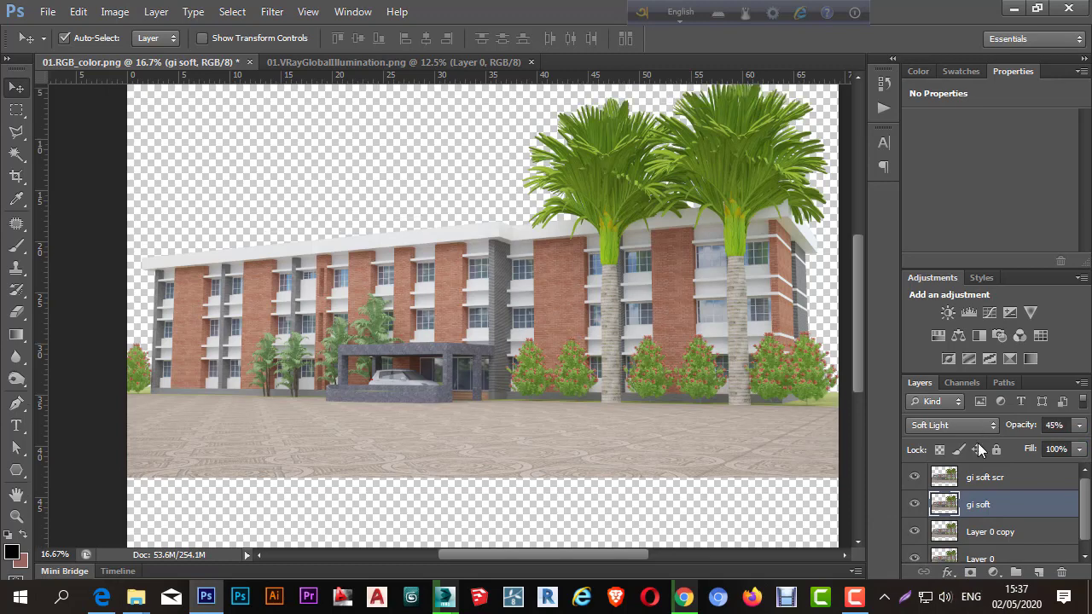
Close the 01.VRayGlobalIllumination.png document and open 01.VRayRefraction.png.
left_click(530, 62)
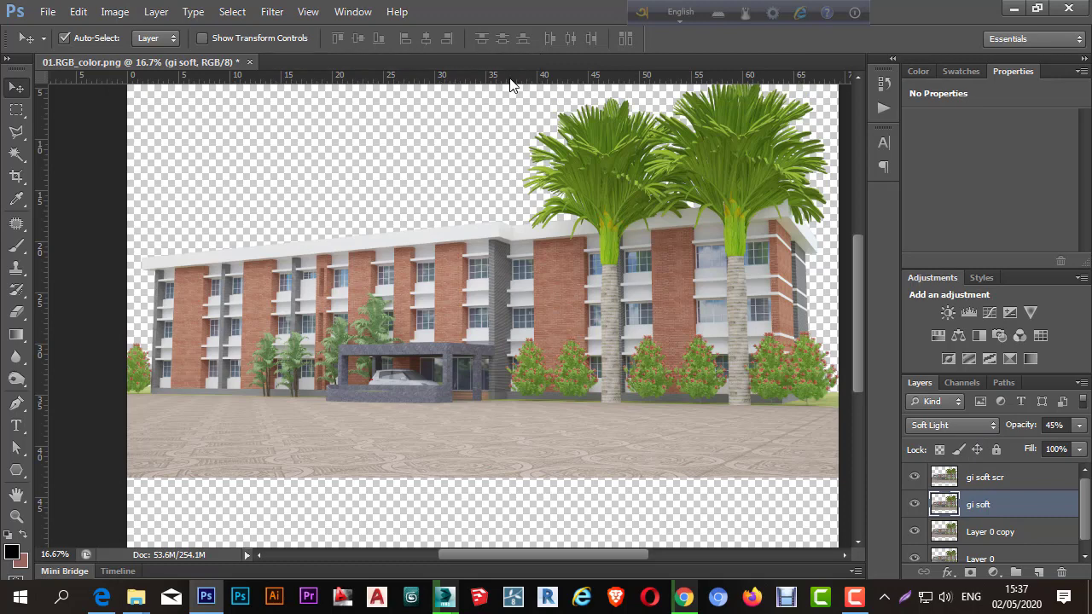
key("ctrl+o")
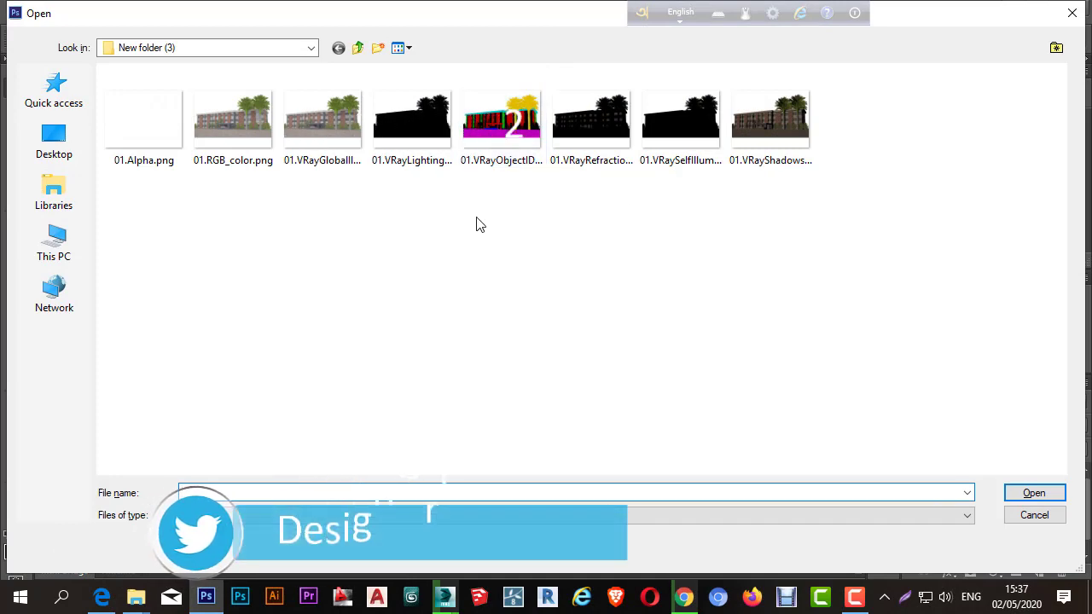
double_click(593, 144)
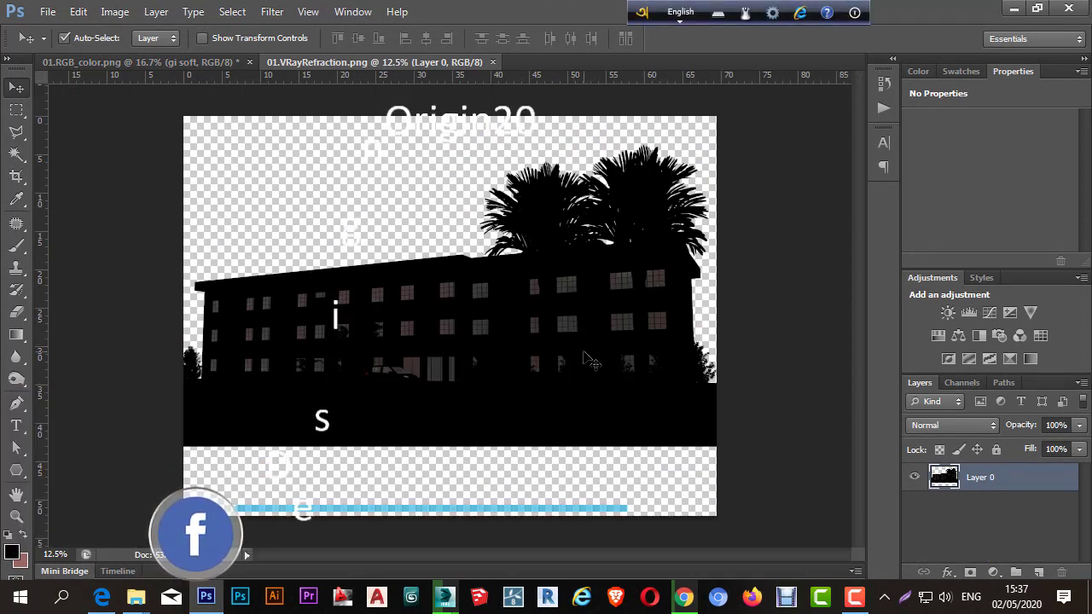
Copy the refraction pass into the 01.RGB_color.png document as a new layer.
left_click(503, 303)
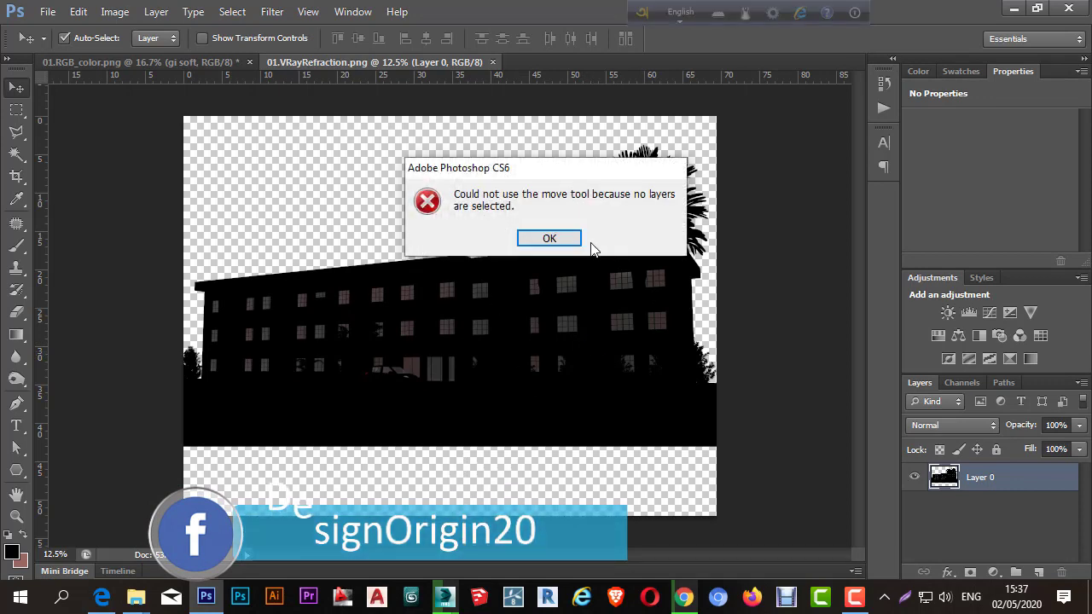
key("Return")
left_click_drag(567, 338, 494, 379)
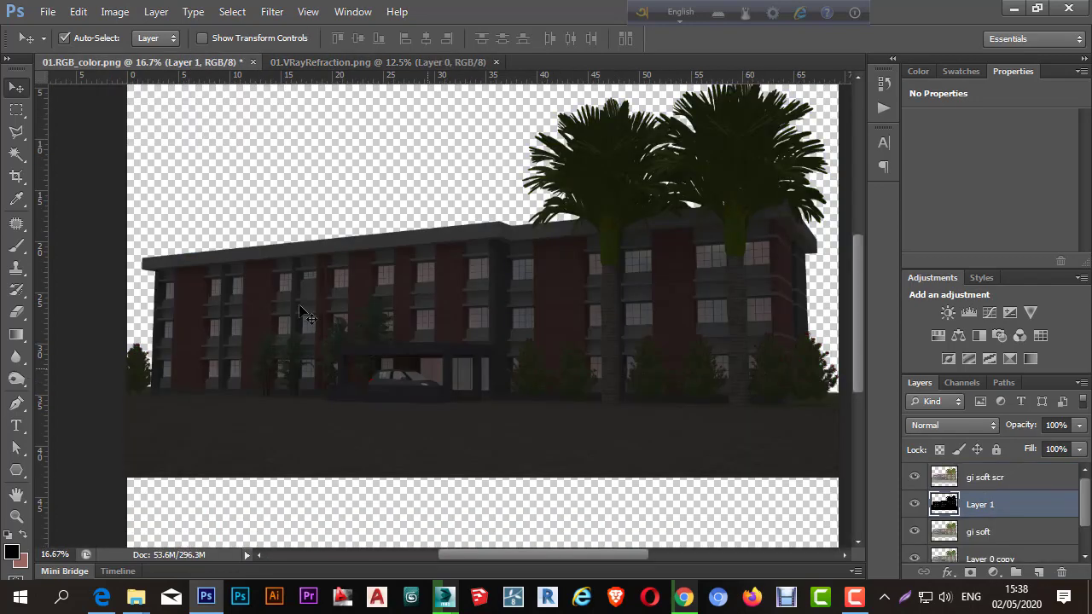
Set the refraction layer's blend mode to Screen and move it above the "gi soft scr" layer.
left_click(946, 424)
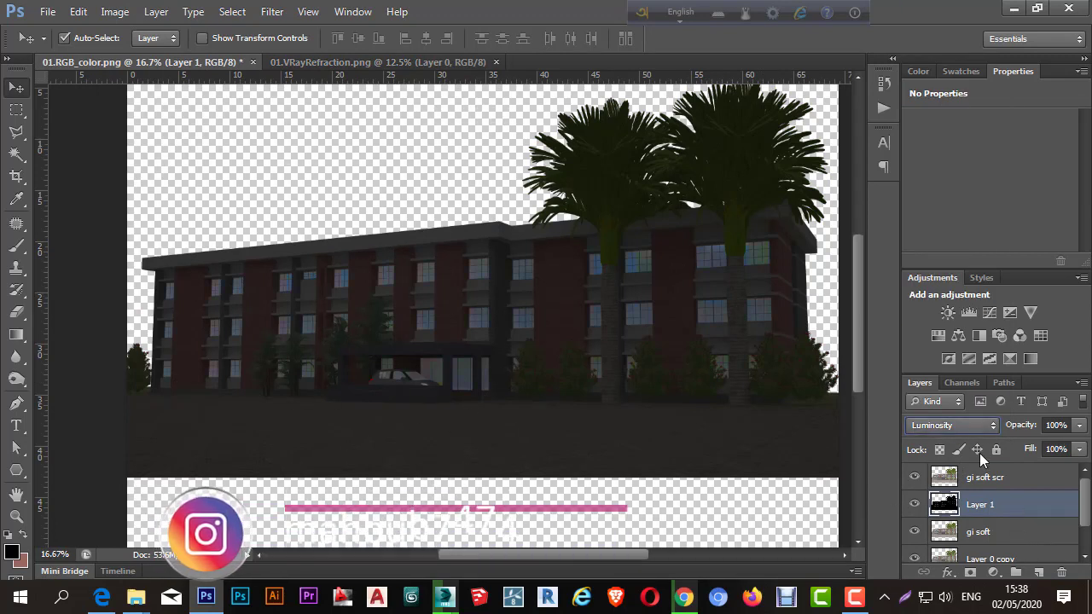
left_click(971, 425)
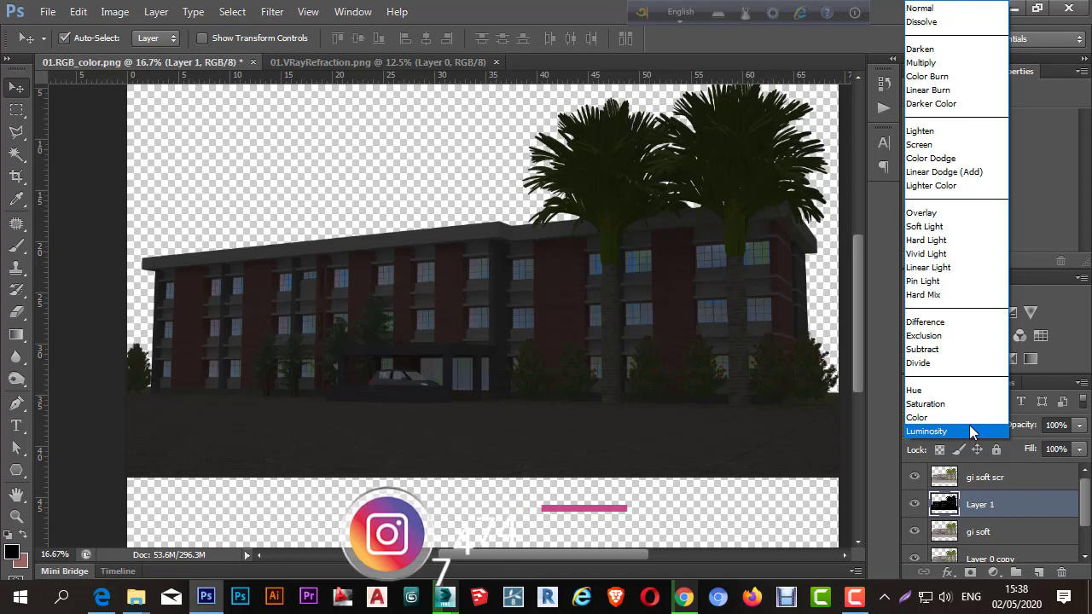
left_click(939, 144)
left_click_drag(1018, 480, 1019, 473)
Group the "gi soft scr" and "gi soft" layers together.
left_click(1016, 510)
left_click(1009, 533, "shift")
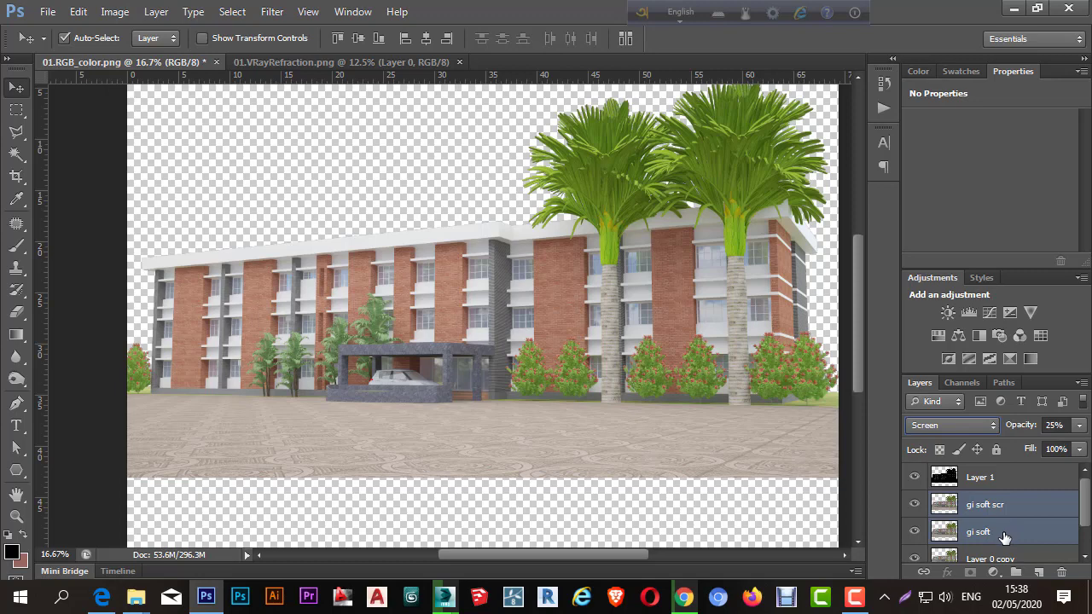
right_click(1005, 537)
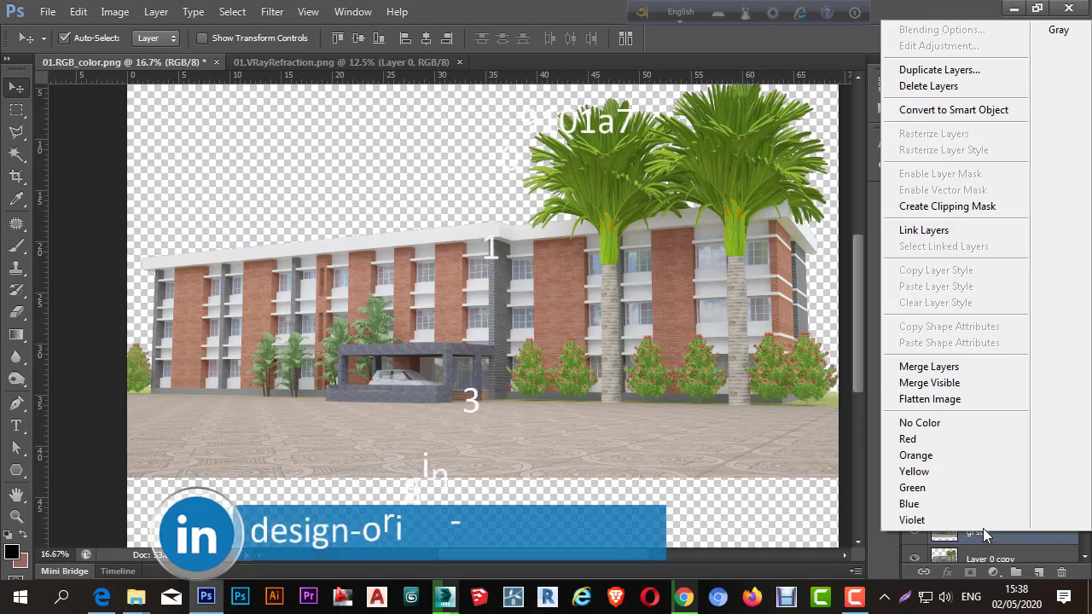
key("Escape")
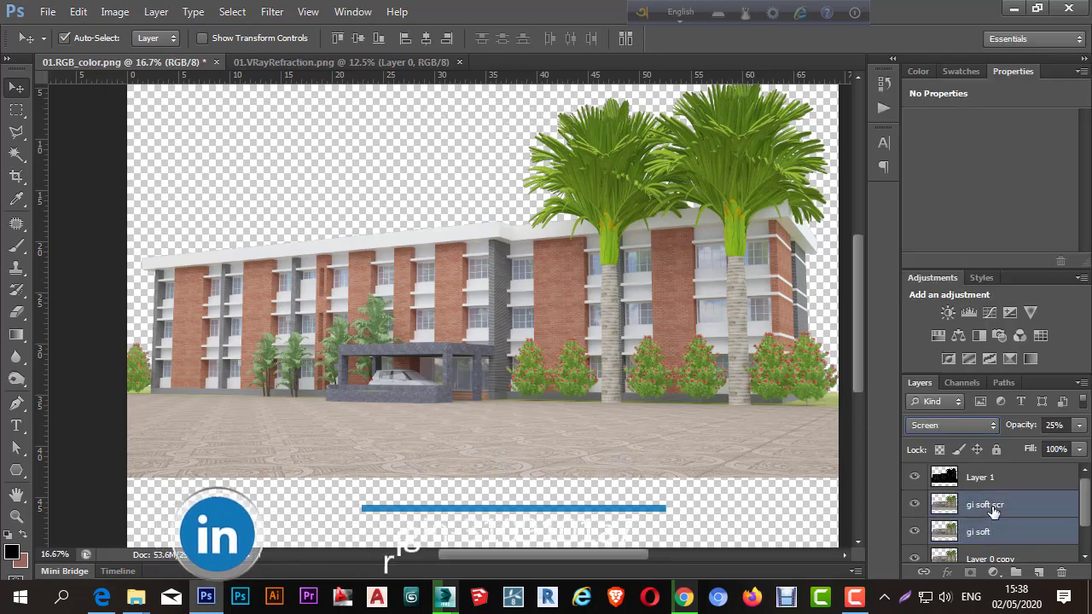
key("ctrl+g")
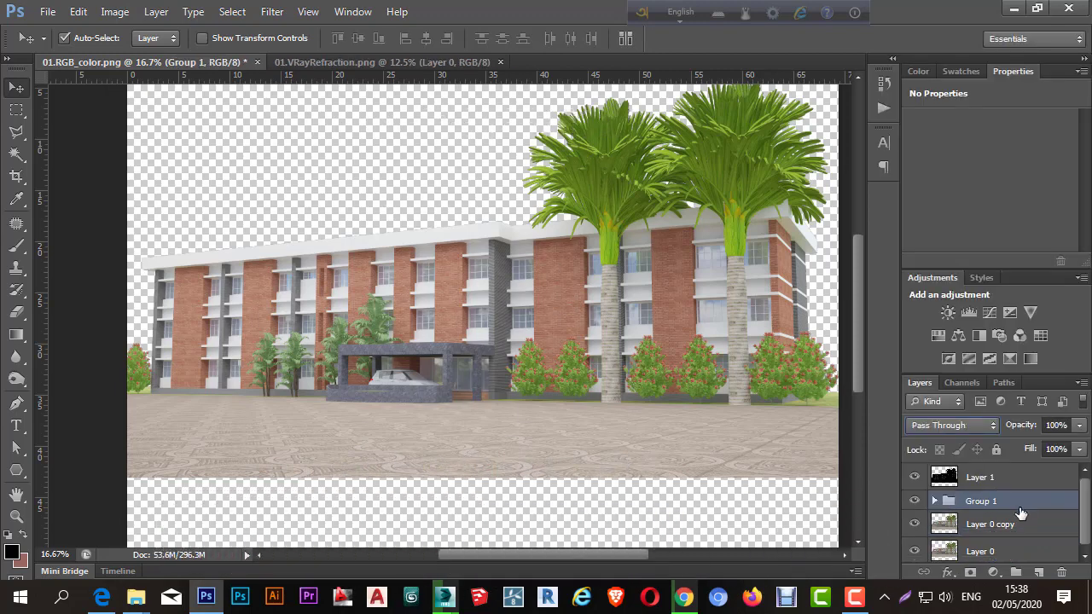
Compare the building's windows with the refraction layer hidden and shown.
left_click(915, 478)
left_click(914, 477)
left_click(914, 478)
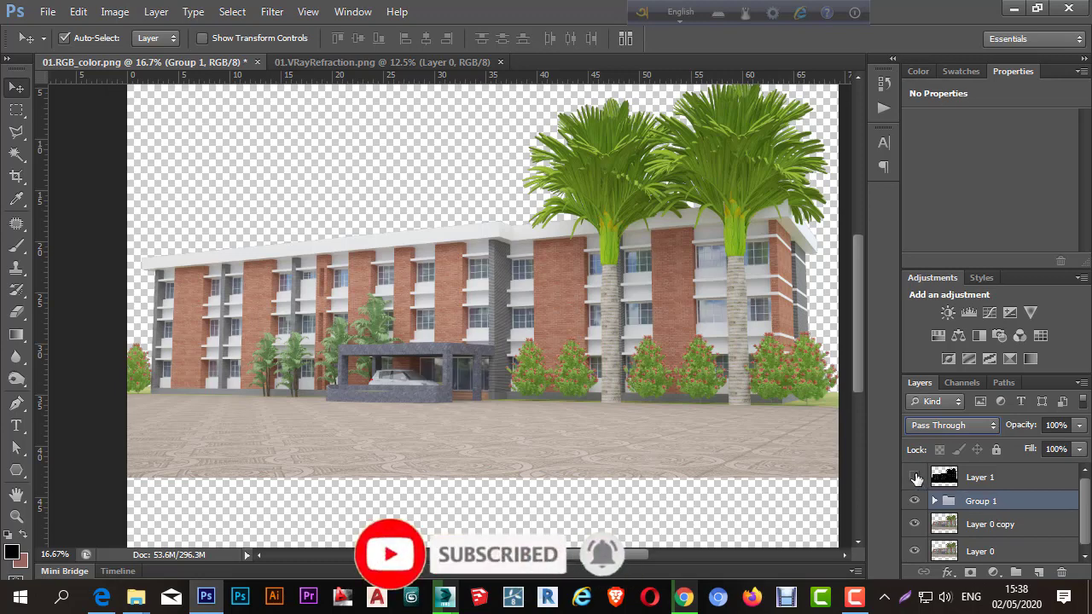
left_click(915, 478)
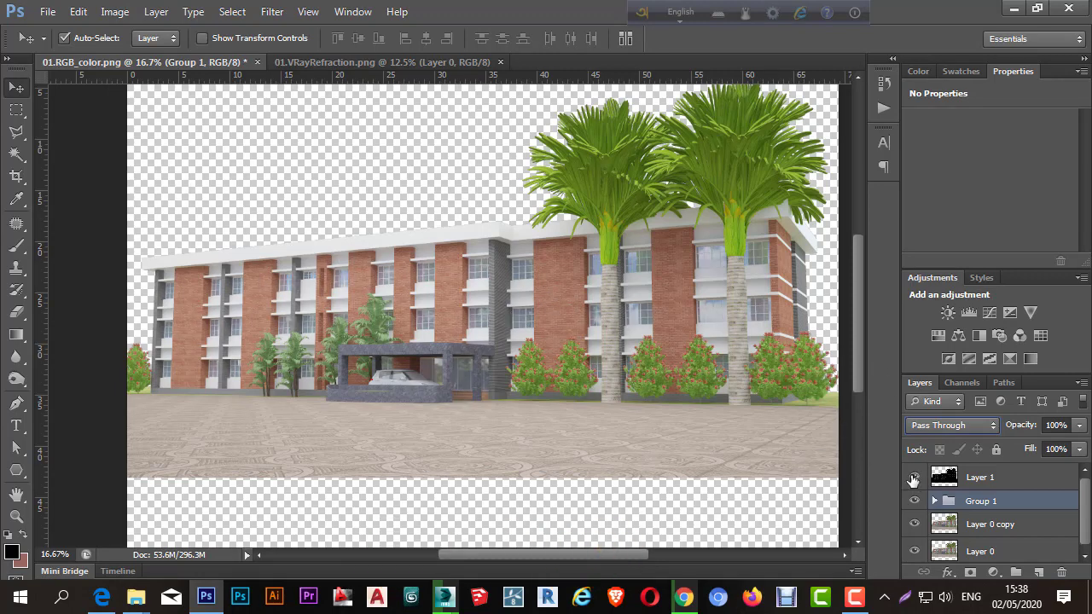
left_click(914, 478)
left_click(914, 478)
left_click(915, 478)
left_click(914, 478)
left_click(1080, 425)
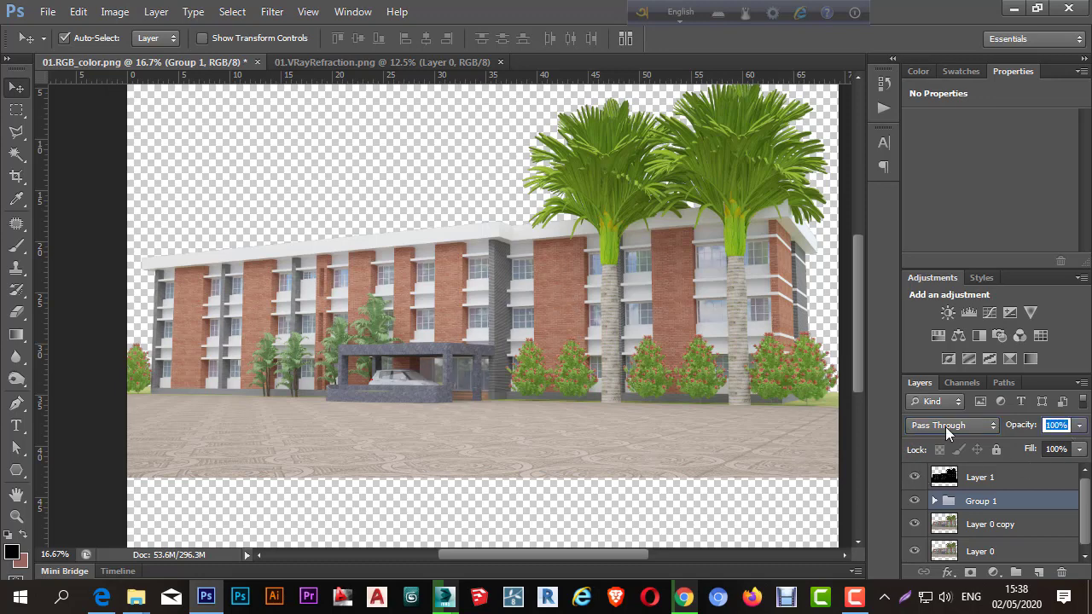
type("40")
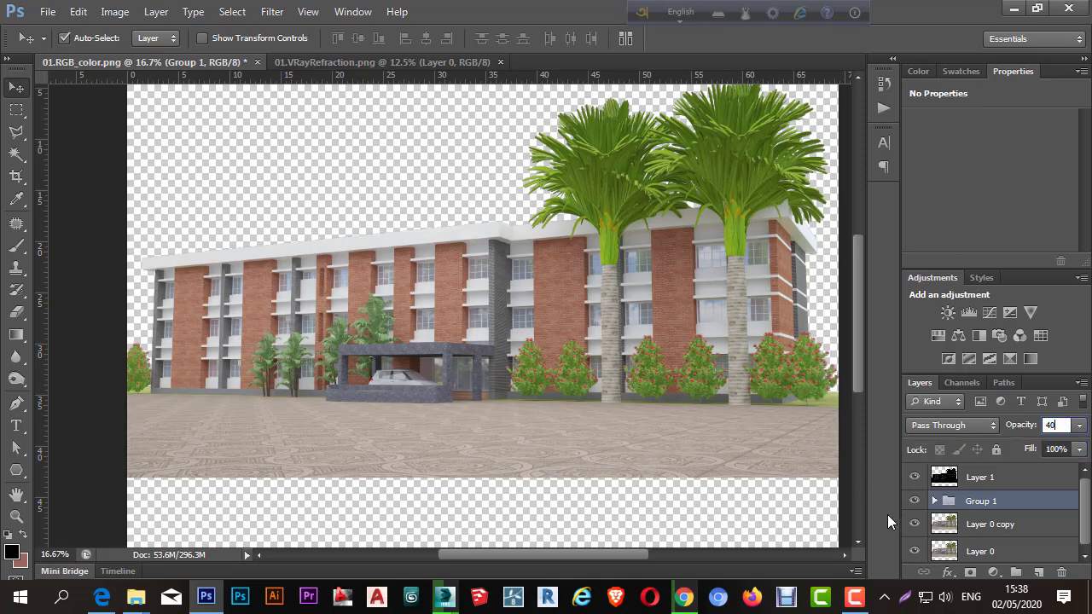
left_click(914, 477)
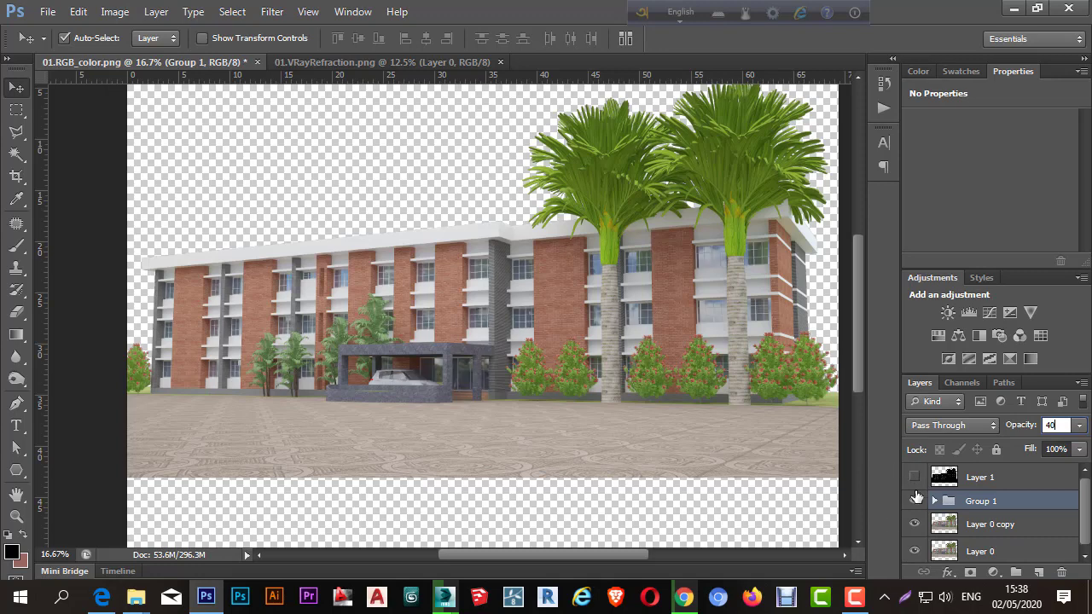
key("Return")
key("ctrl+z")
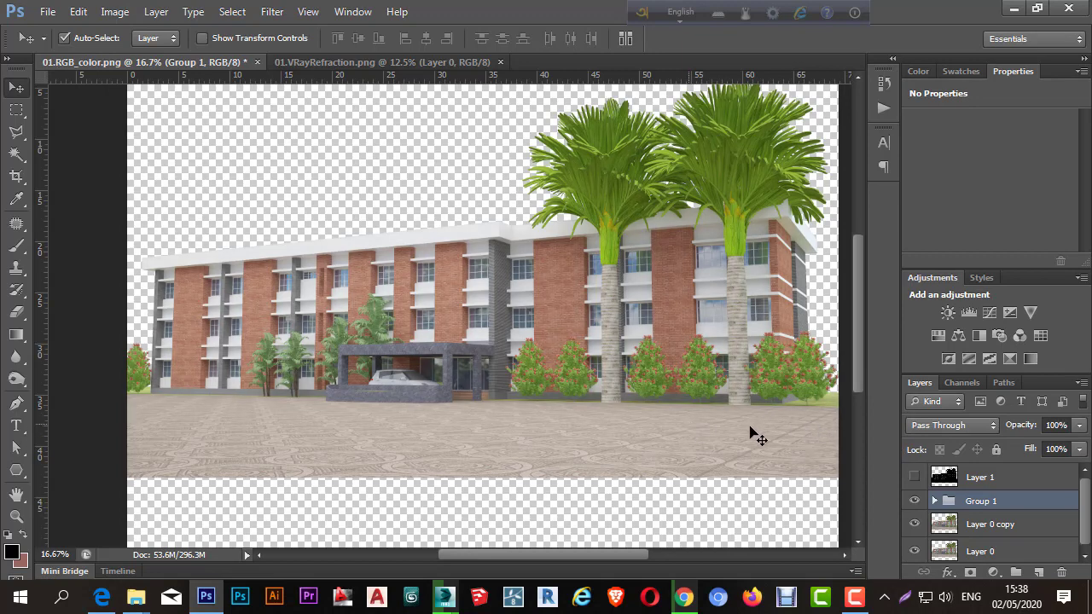
left_click(916, 480)
Set the opacity of the refraction layer at the top of the stack to 40%.
left_click(979, 477)
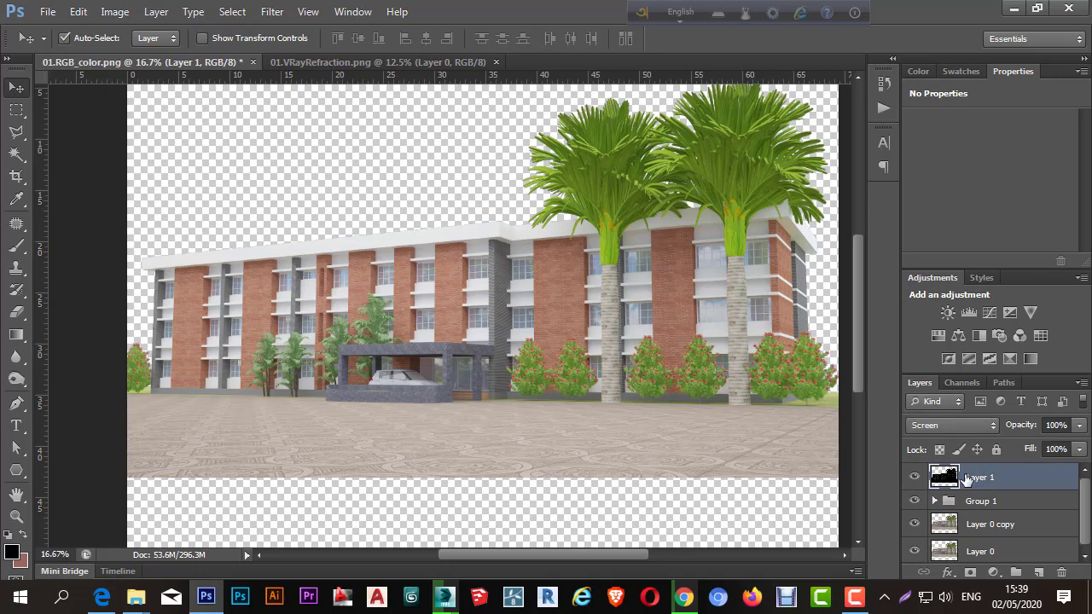
left_click(1007, 430)
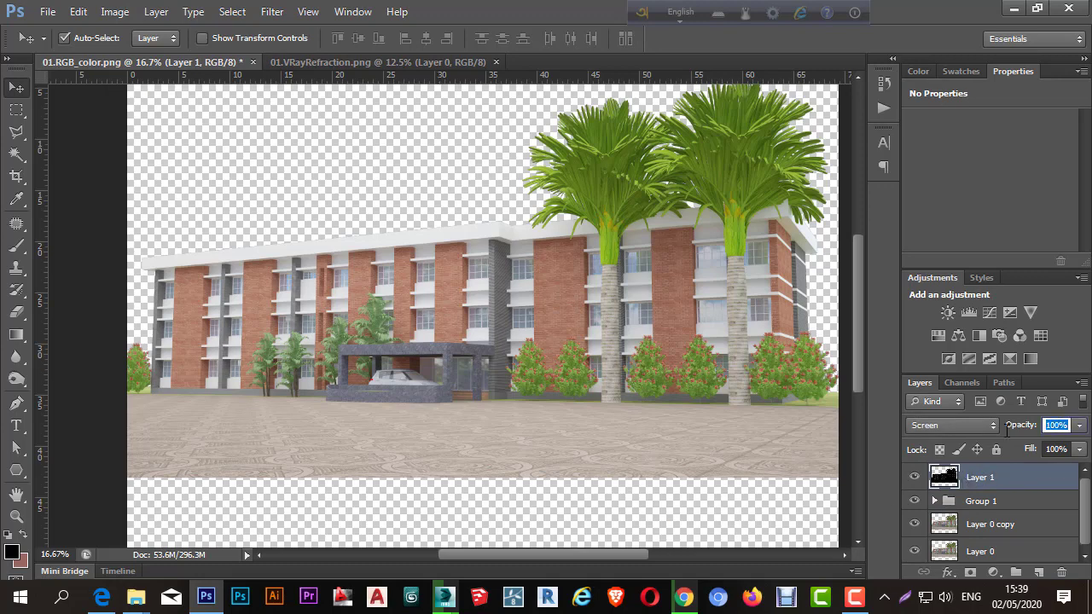
type("40")
key("Return")
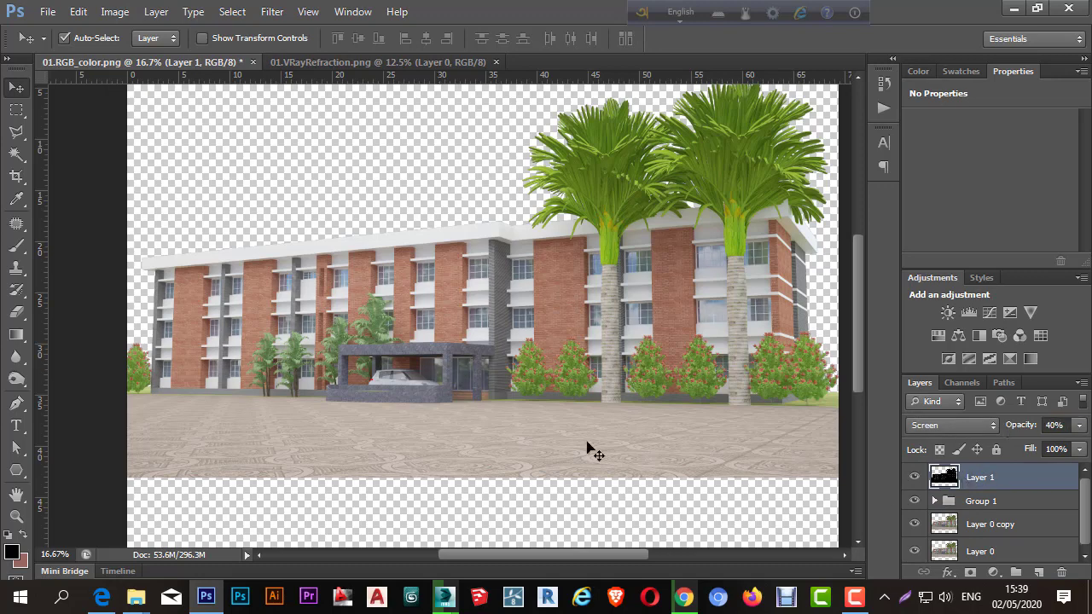
scroll(570, 357, "up", 1)
scroll(570, 356, "down", 1)
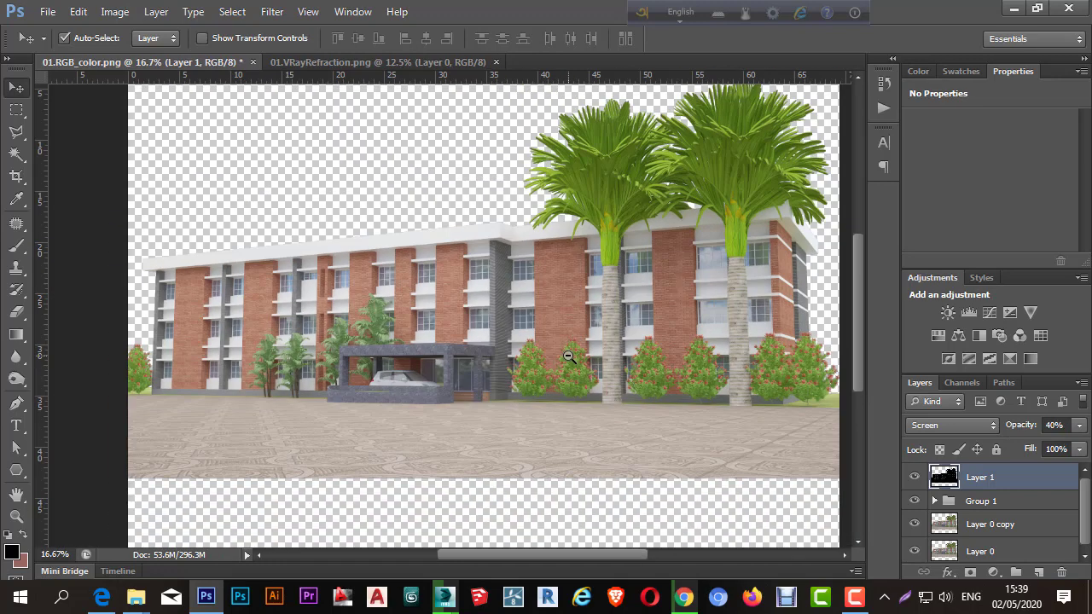
left_click_drag(547, 314, 529, 353)
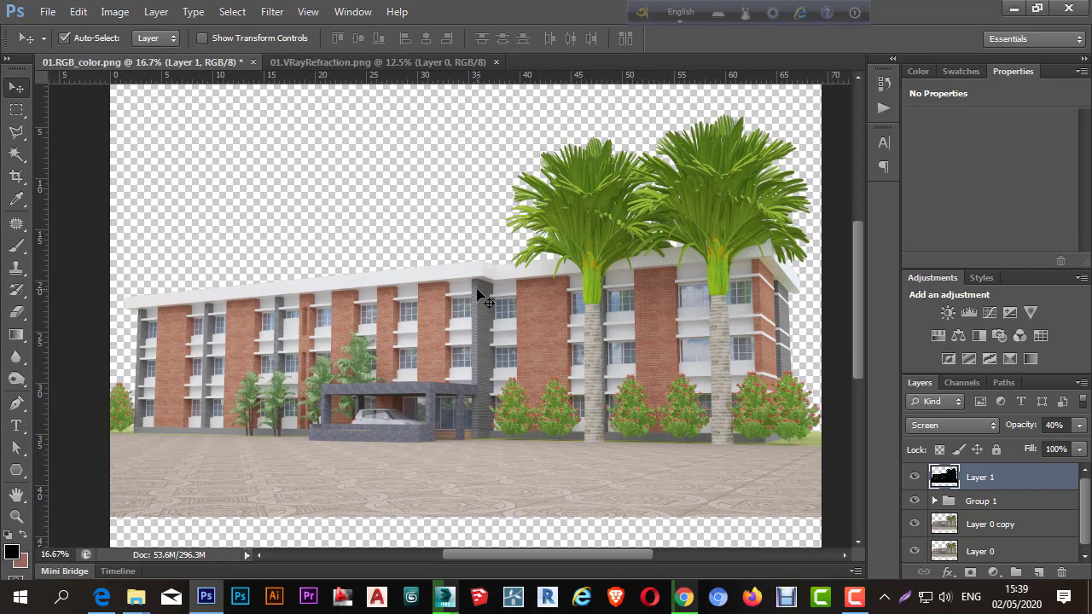
Close the 01.VRayRefraction.png document and open 01.VRayShadows.png.
left_click(482, 65)
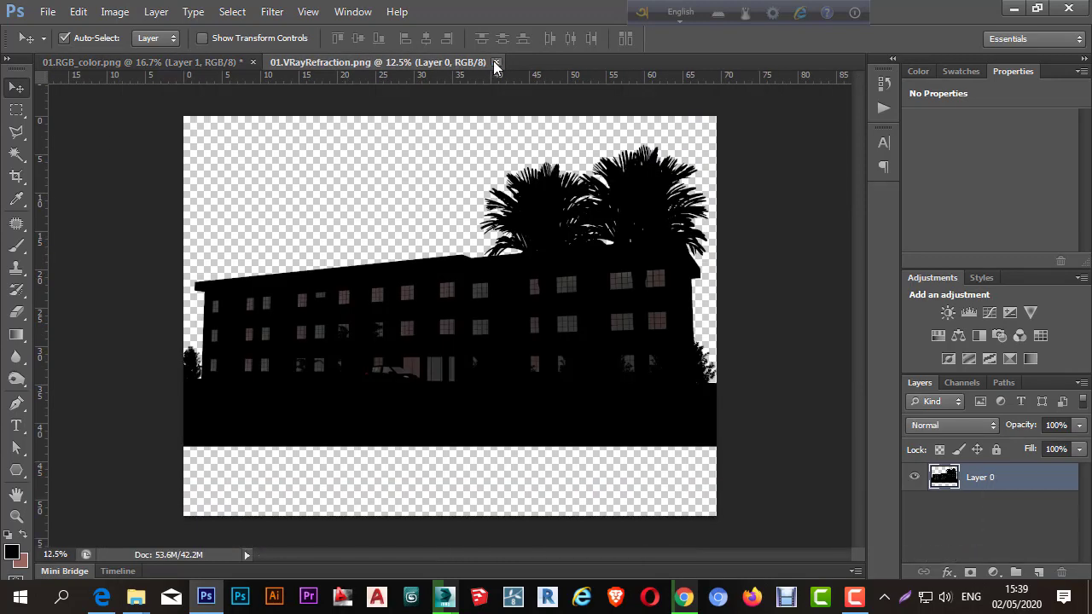
left_click(497, 62)
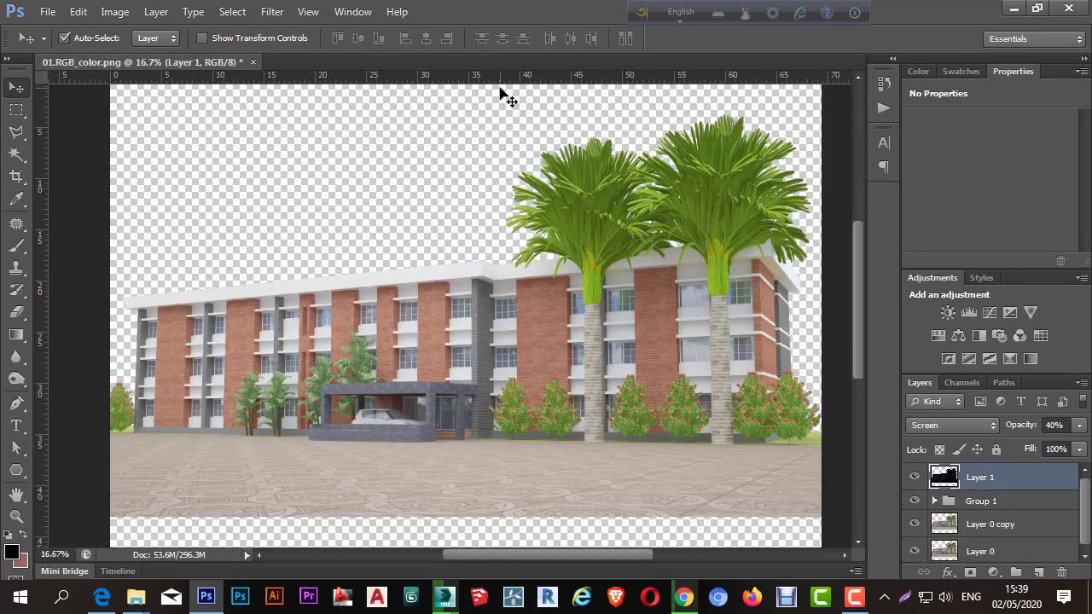
key("ctrl+o")
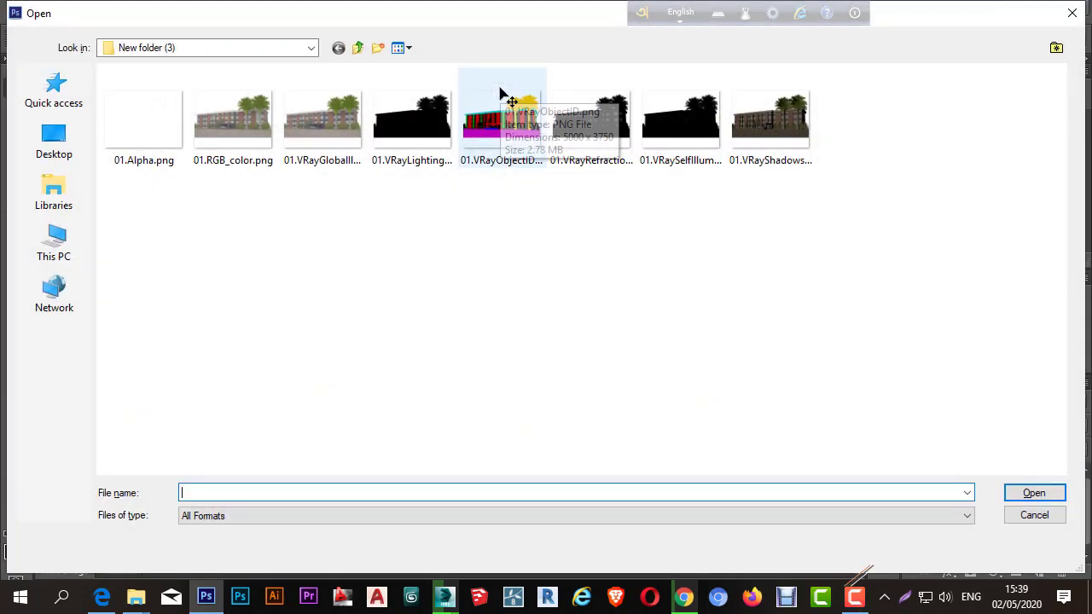
double_click(771, 137)
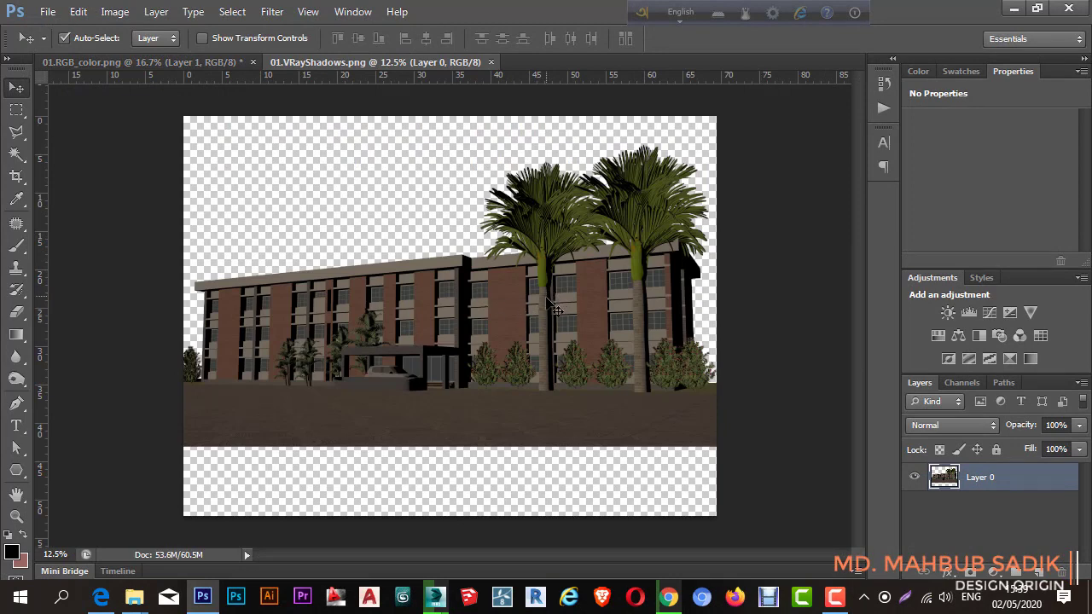
Copy the shadows image from 01.VRayShadows.png into 01.RGB_color.png as the top layer and set its blend mode to Screen.
left_click_drag(553, 316, 305, 296)
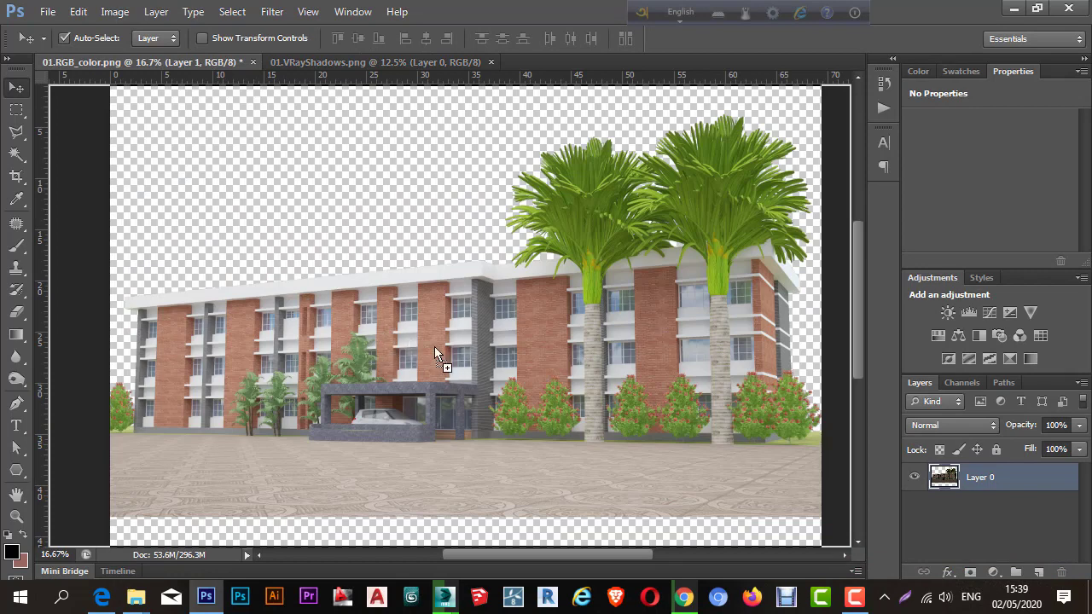
left_click_drag(435, 347, 435, 347)
left_click(947, 424)
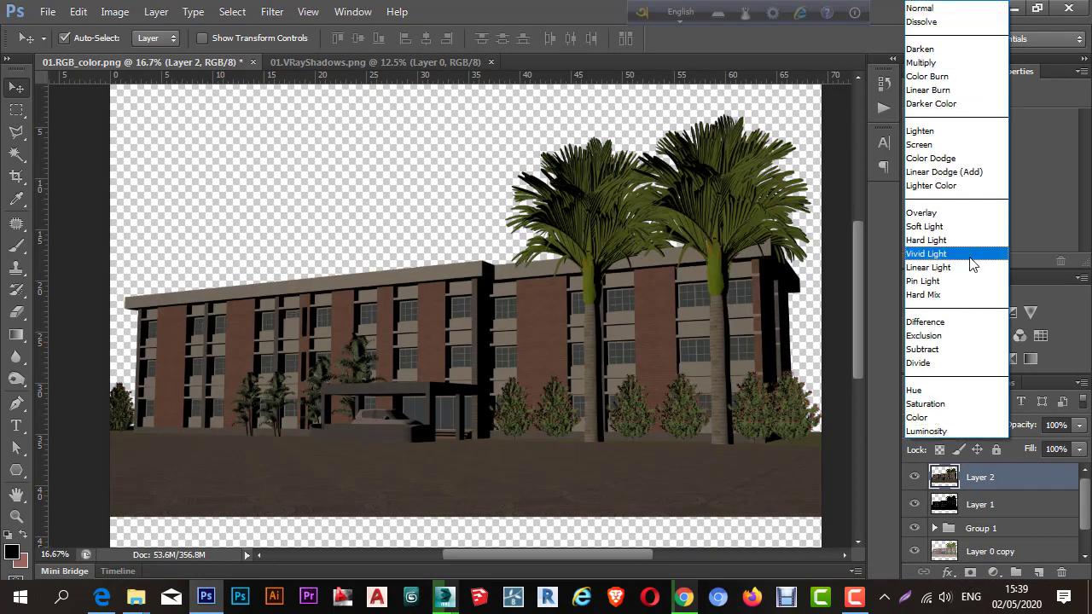
left_click(961, 145)
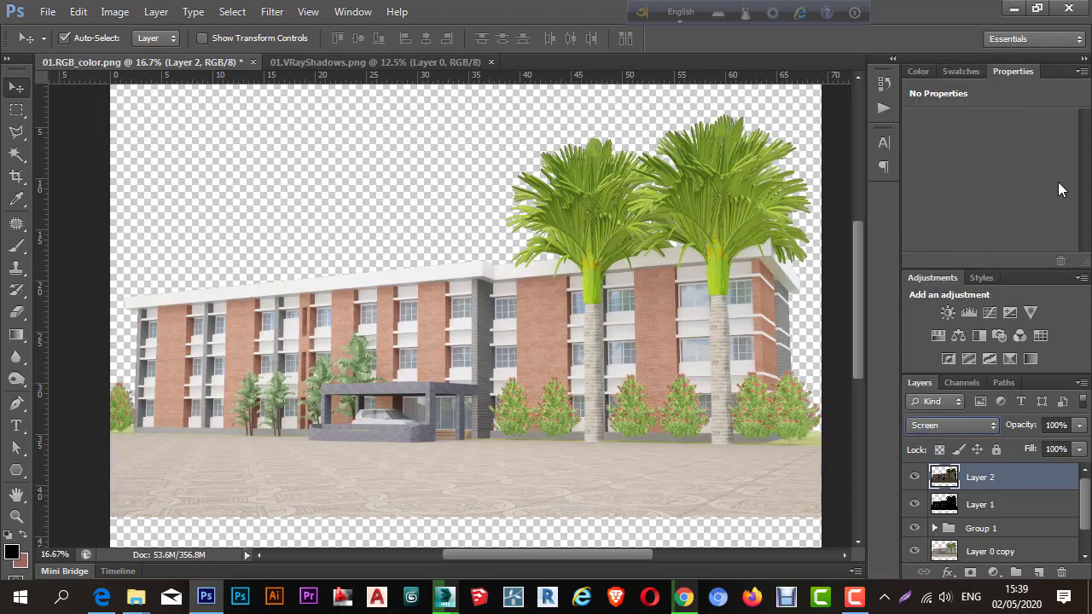
Compare the building render with the shadows layer hidden and shown.
left_click(917, 478)
left_click(917, 478)
left_click(918, 479)
left_click(918, 479)
left_click(918, 479)
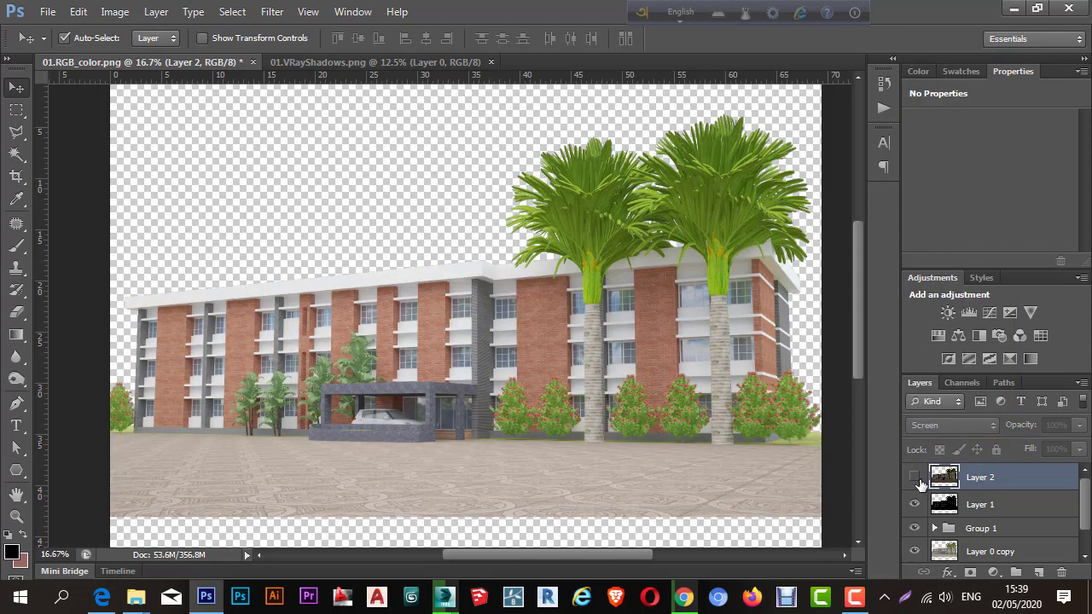
left_click(917, 479)
Set the shadows layer's opacity to 20% and check the image with that layer hidden and shown.
left_click(1060, 425)
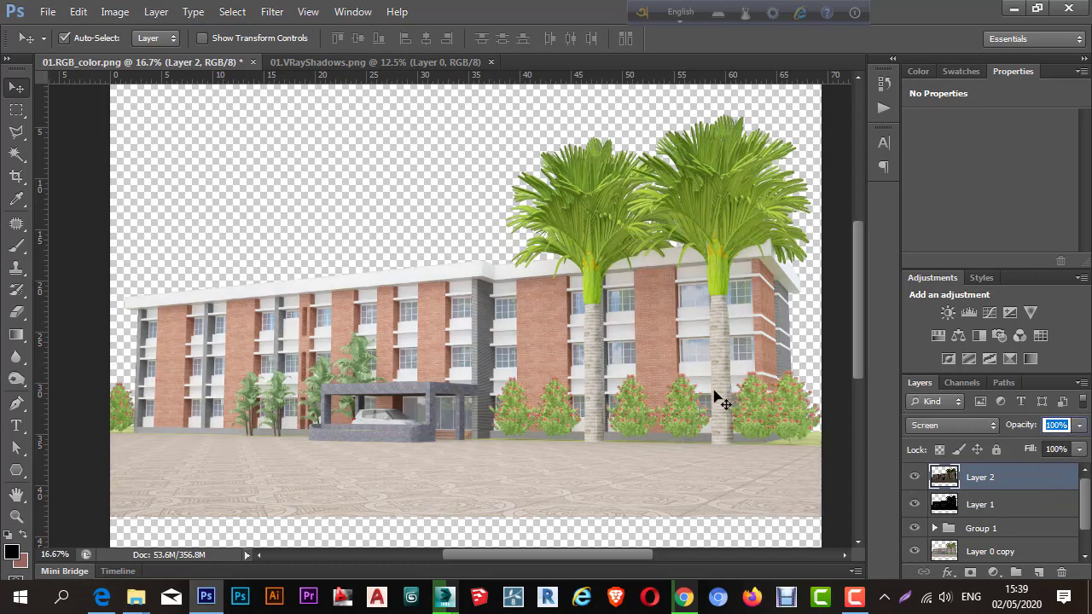
type("20")
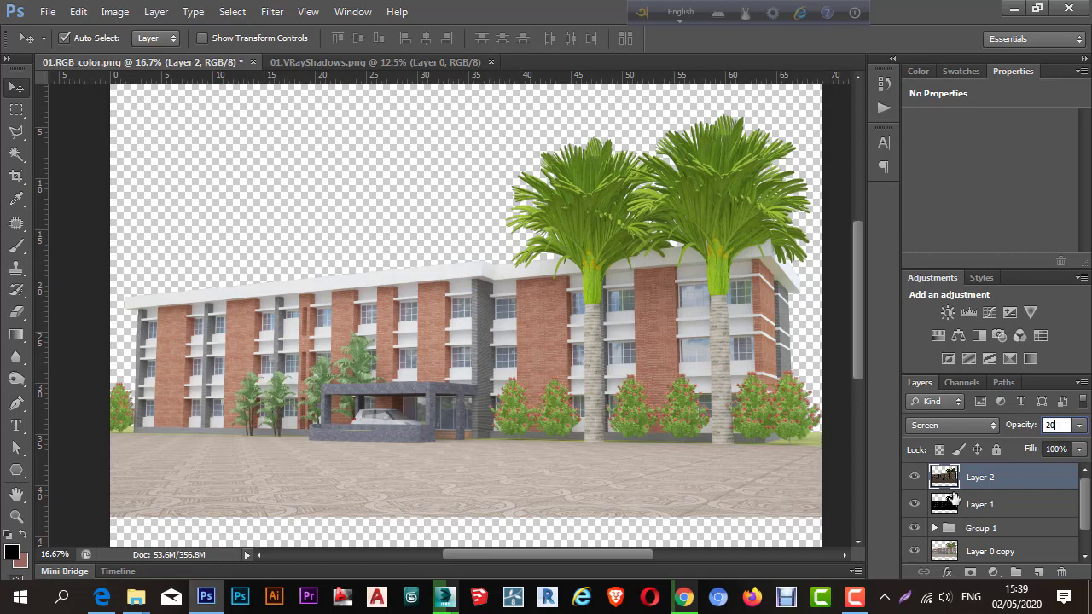
left_click(918, 481)
left_click(918, 480)
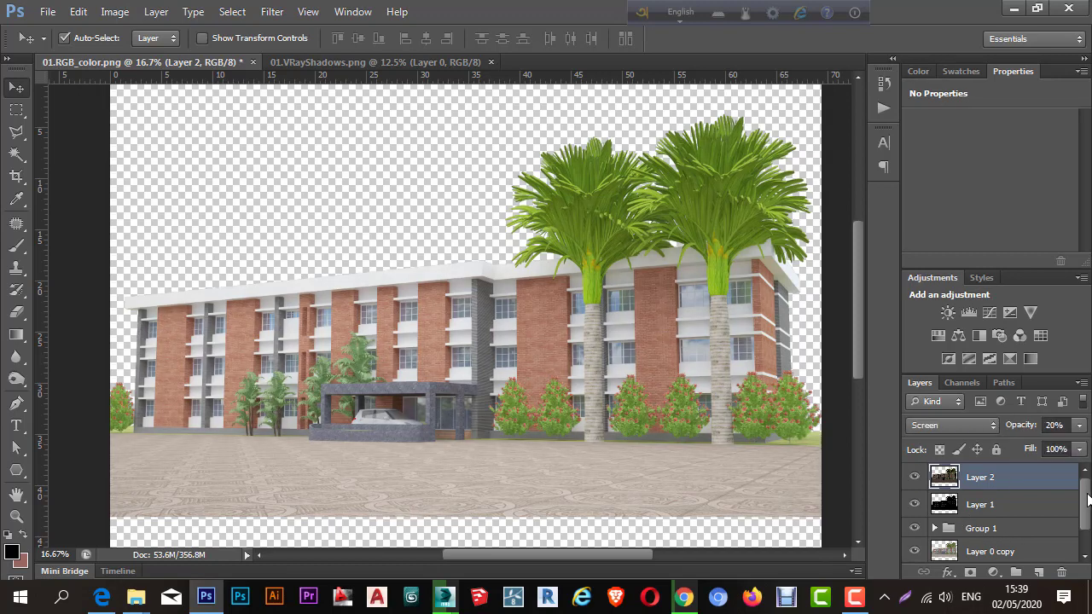
Add a Levels adjustment layer above the shadows layer and move its white and black input points slightly inward.
left_click_drag(1088, 500, 1083, 474)
left_click(993, 573)
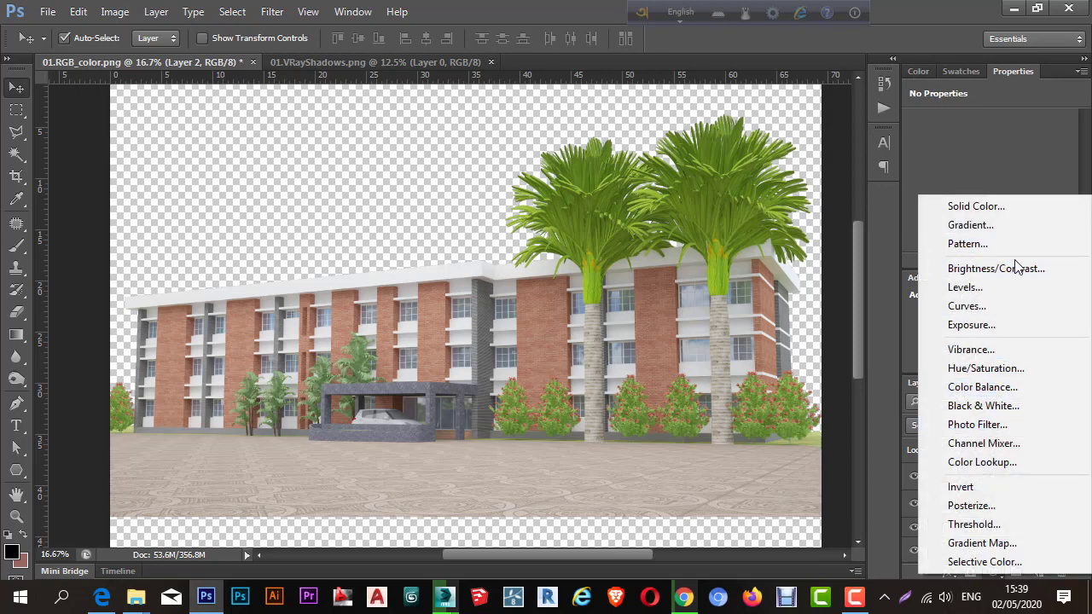
left_click(1021, 287)
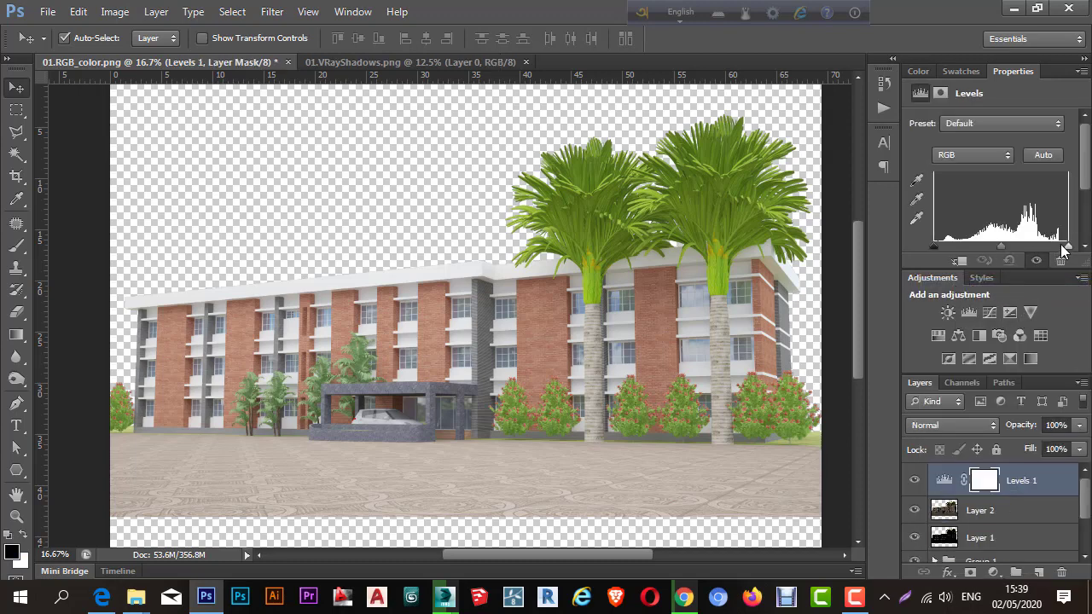
left_click_drag(1070, 247, 1064, 248)
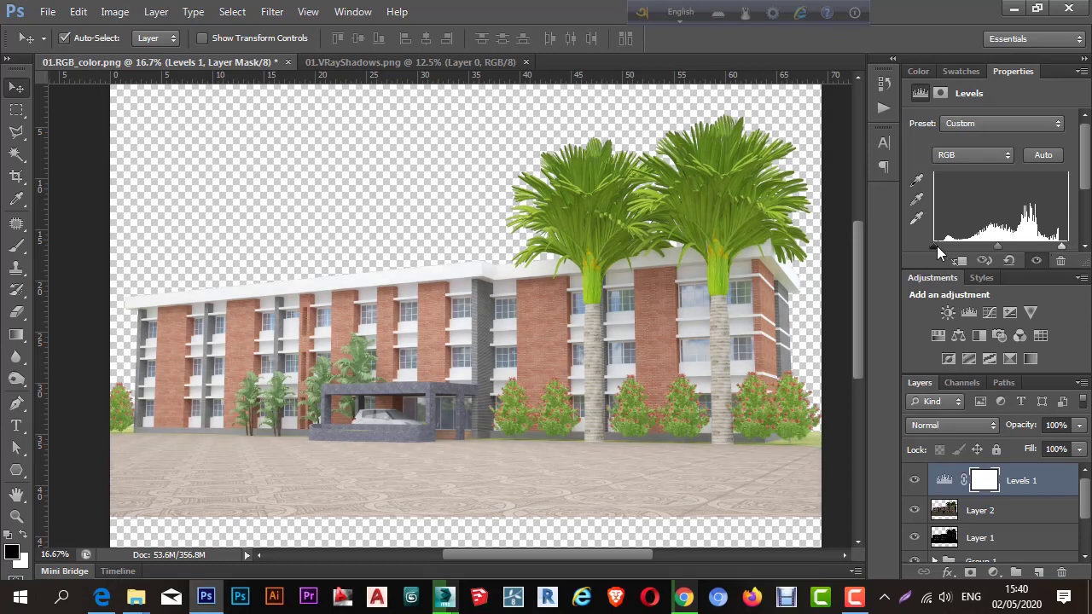
left_click_drag(937, 246, 938, 244)
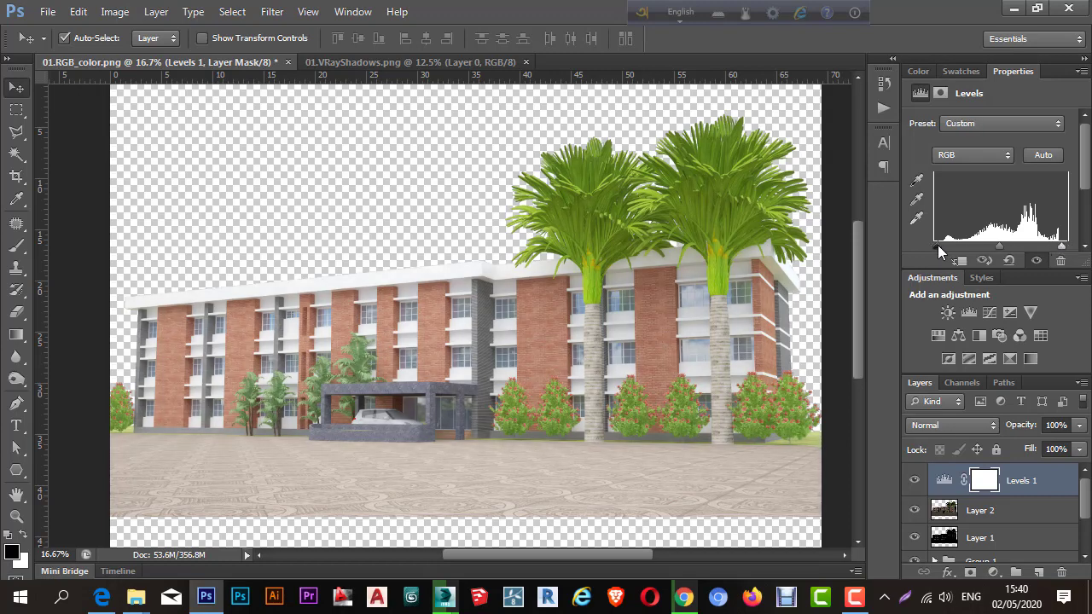
Compare the render with the Levels adjustment hidden and shown, and look through the layer stack.
left_click(915, 481)
left_click(917, 482)
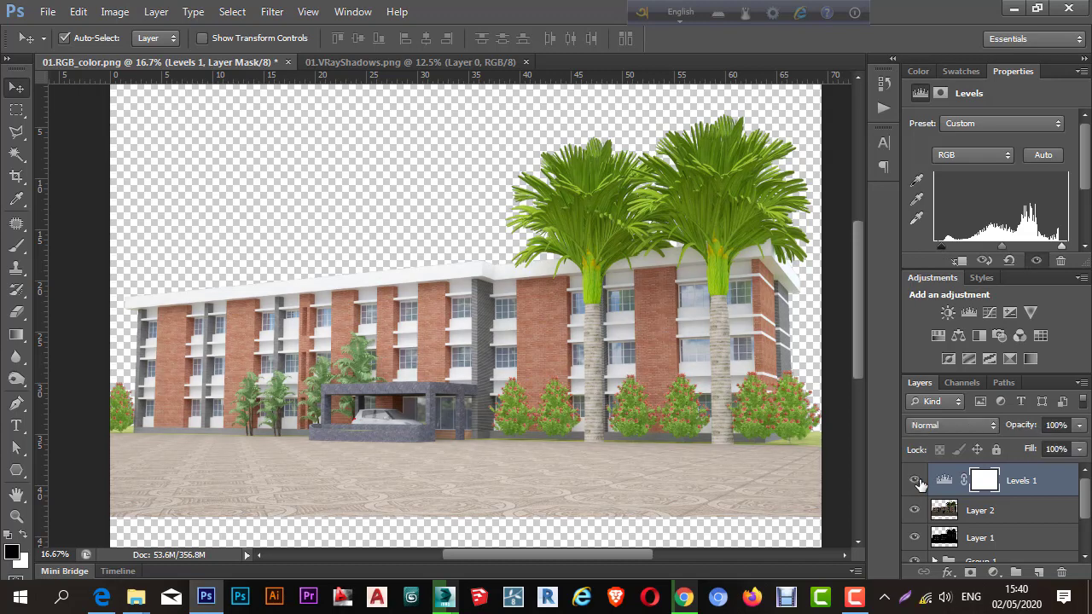
left_click(918, 482)
left_click(918, 483)
left_click(918, 482)
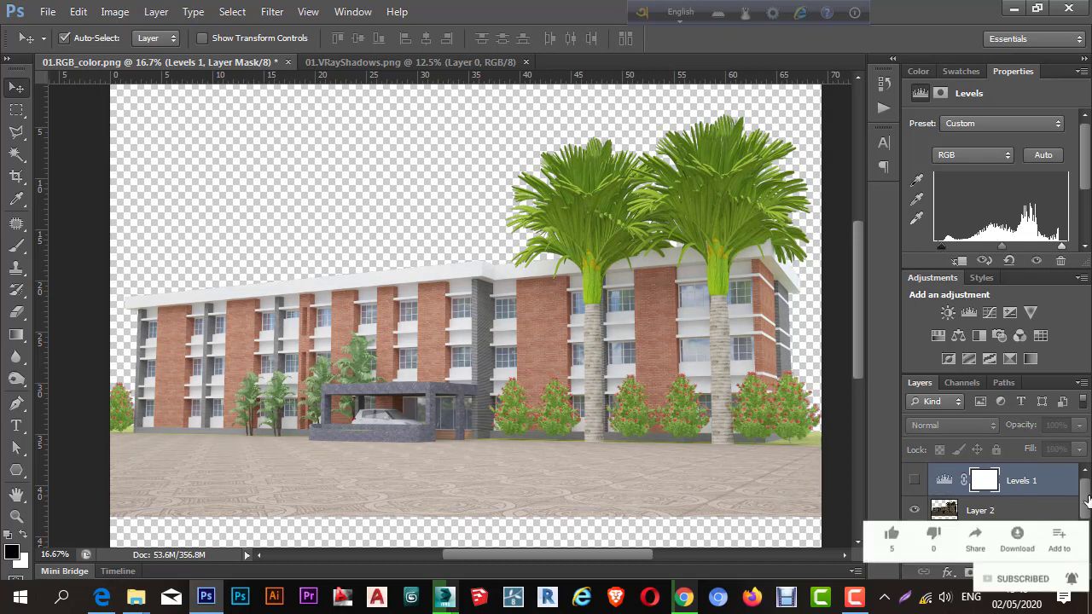
left_click_drag(1085, 506, 1085, 535)
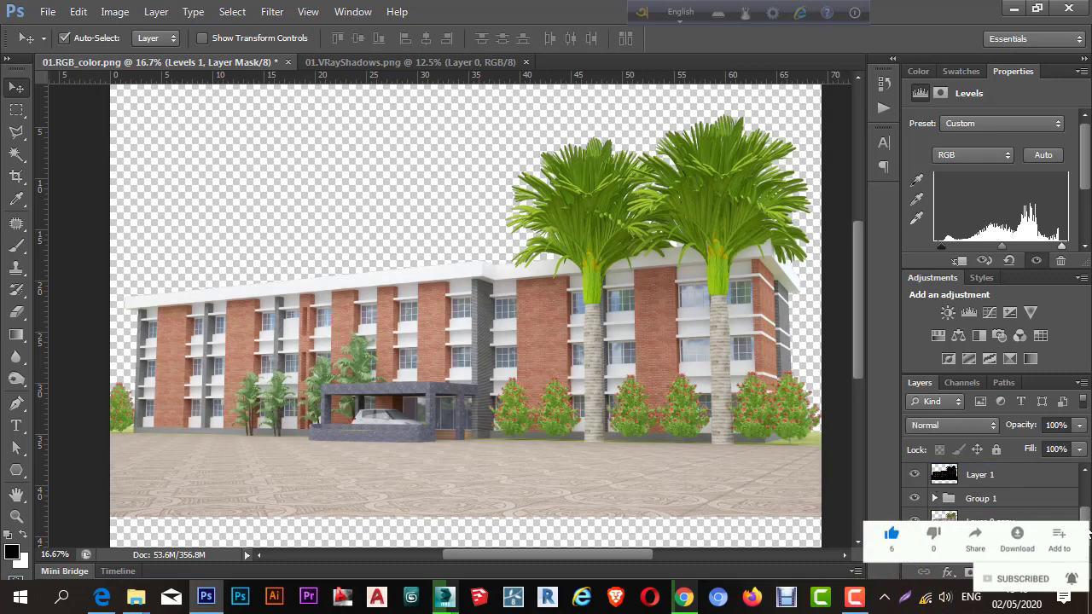
left_click_drag(1086, 512, 1086, 477)
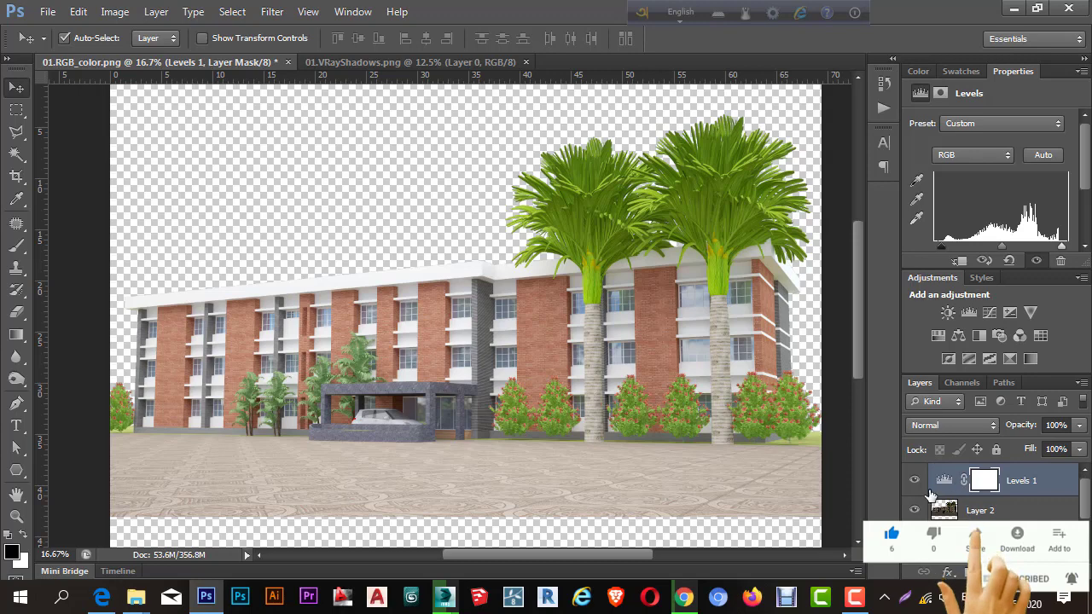
Hide all layers above Layer 0 to examine the original render, and show them again to compare with the enhanced version.
left_click_drag(915, 480, 914, 563)
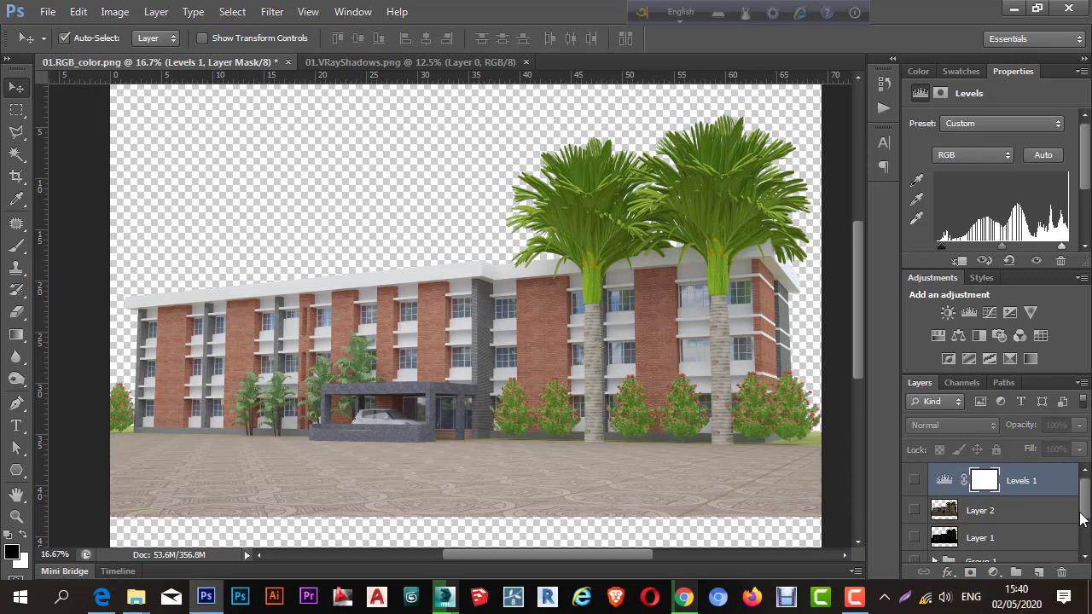
left_click_drag(1082, 518, 1085, 546)
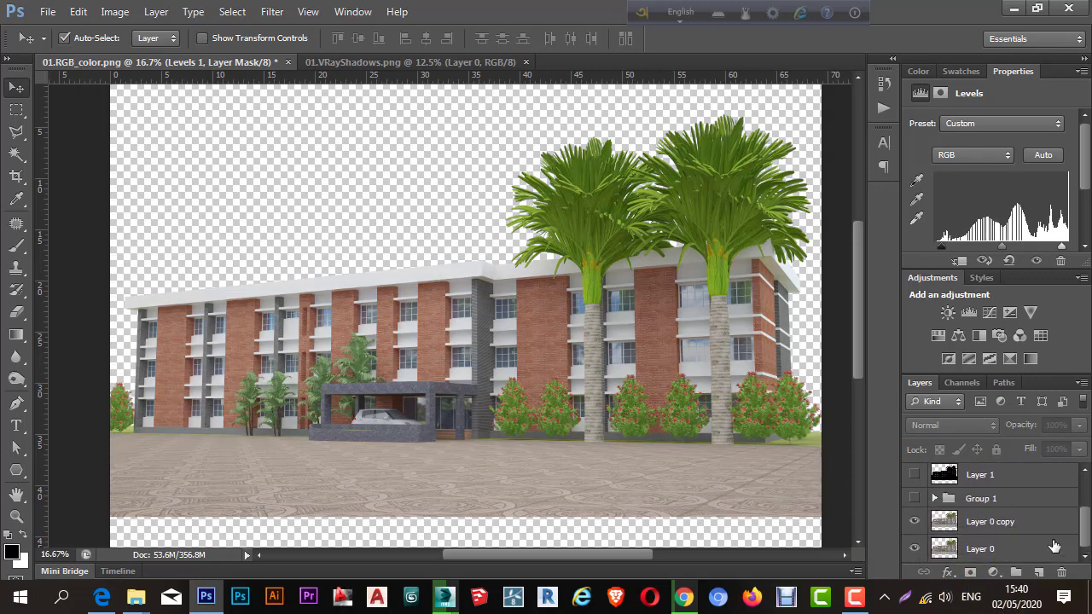
left_click(914, 523)
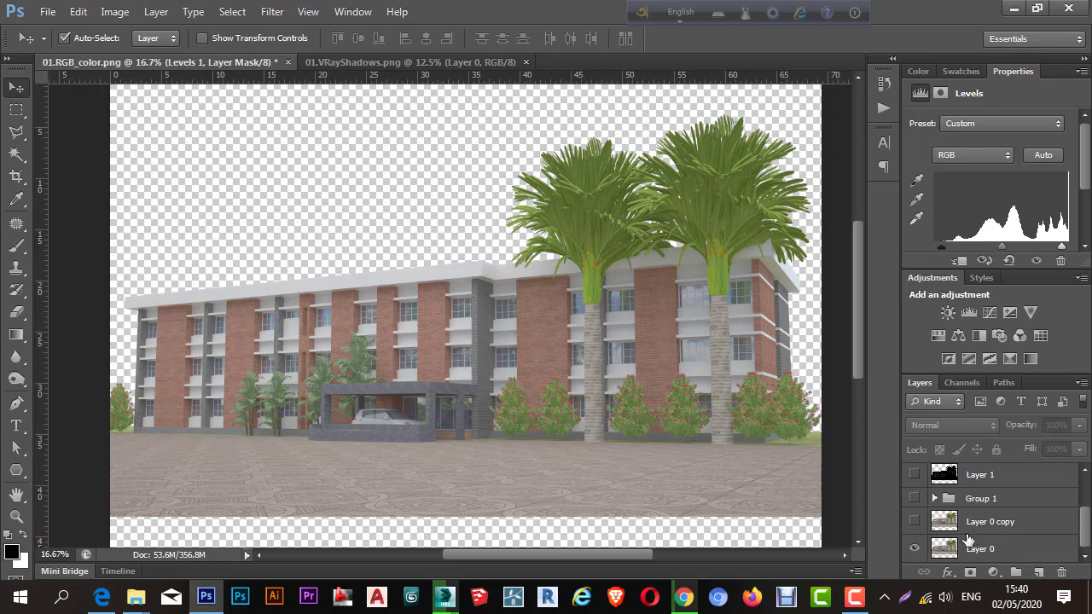
left_click(915, 499)
left_click(914, 474)
left_click(914, 521)
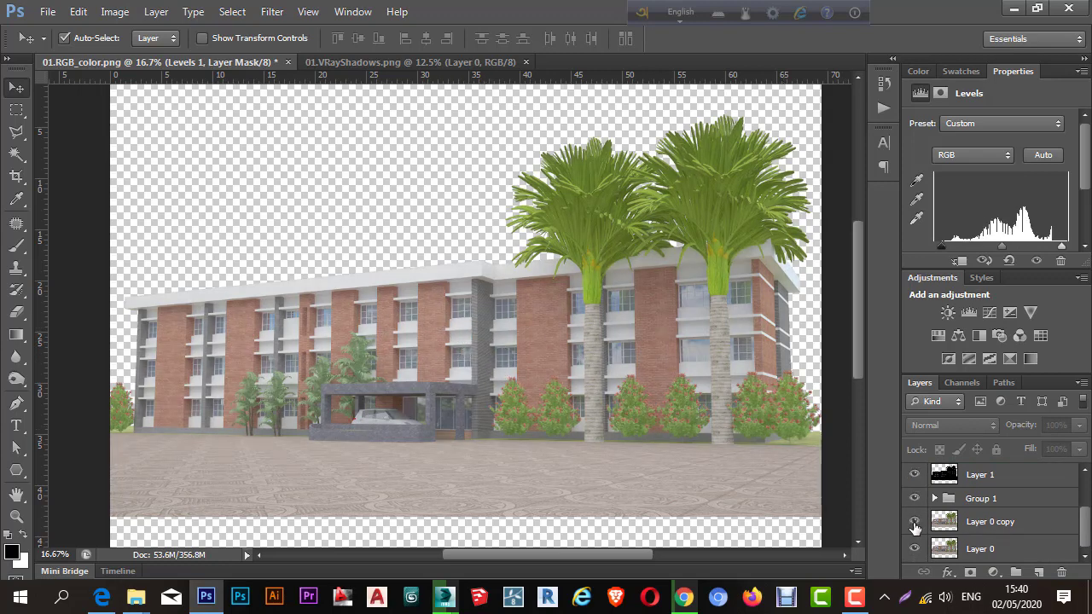
left_click_drag(1087, 524, 1086, 484)
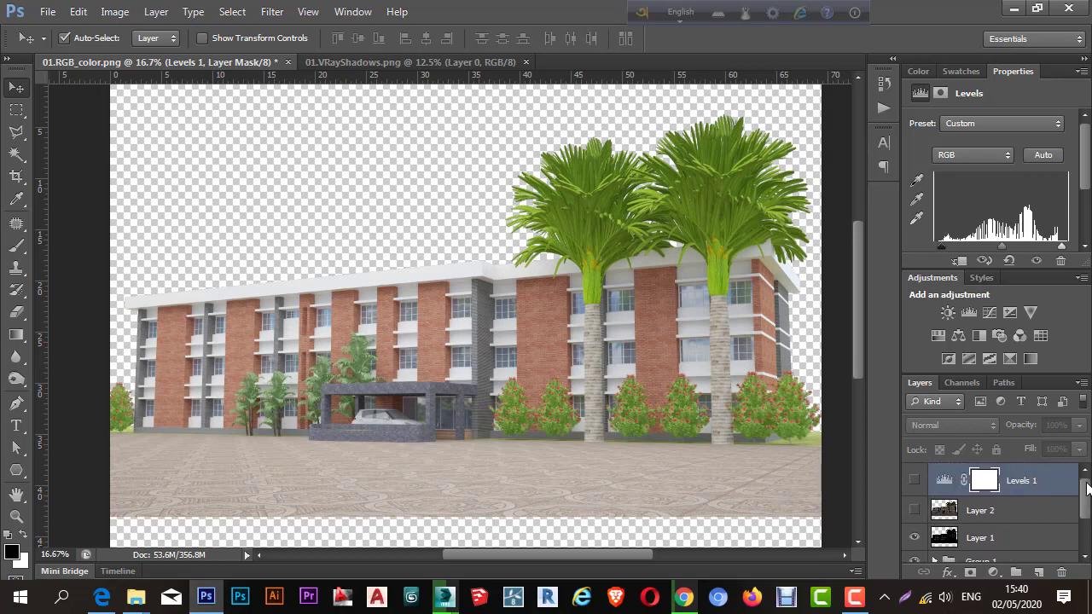
left_click(915, 511)
left_click(915, 481)
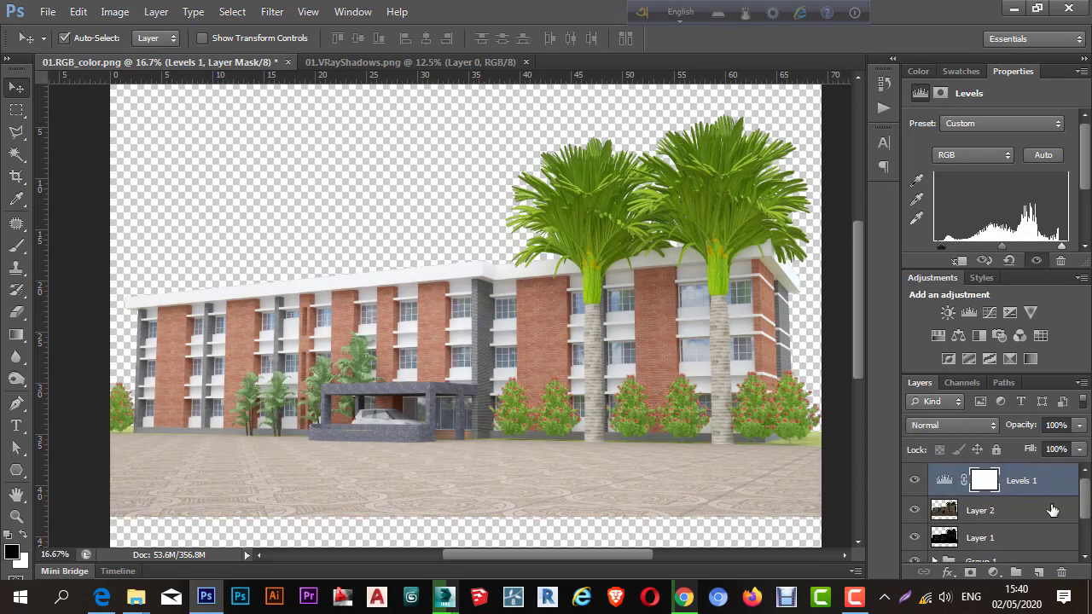
Add a Curves adjustment layer above Levels 1 and float its properties over the canvas.
left_click(995, 573)
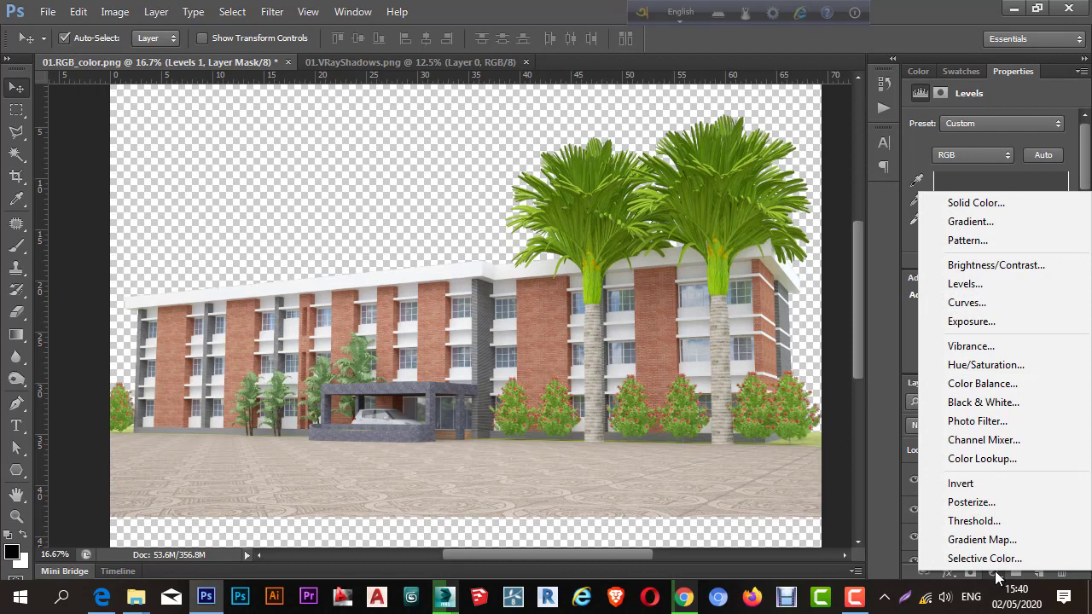
left_click(1034, 303)
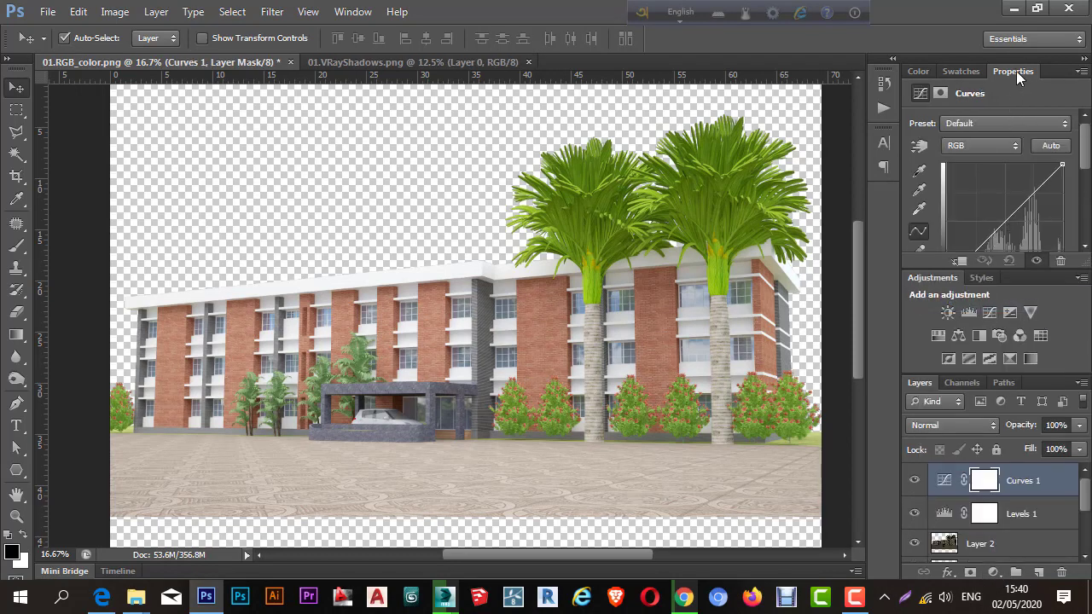
left_click_drag(1017, 71, 674, 86)
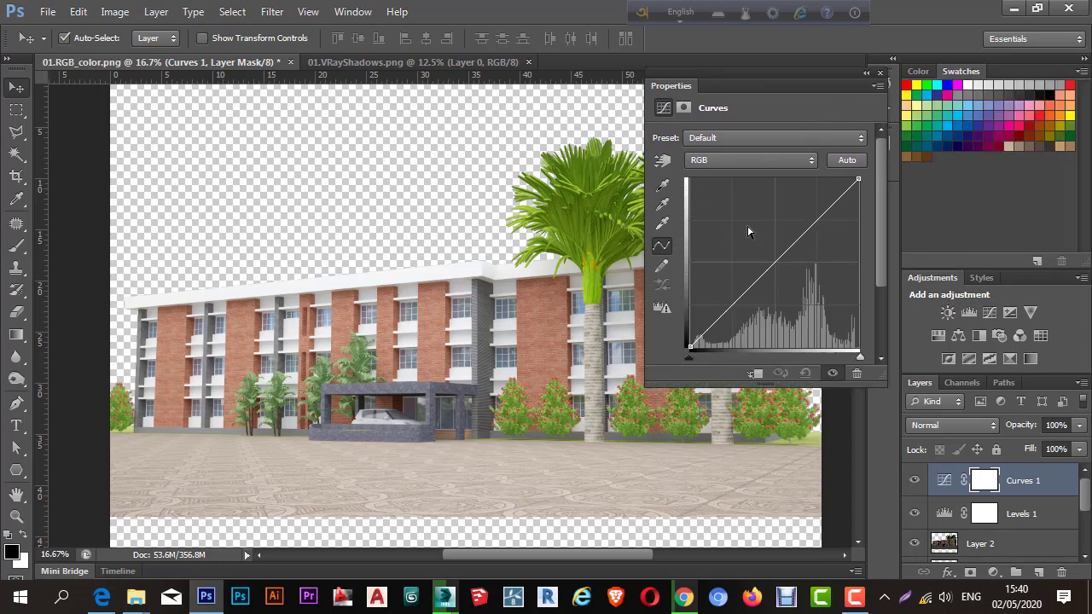
Try a contrast preset on the Curves adjustment and reshape its two inner points by hand to brighten the image.
left_click(795, 138)
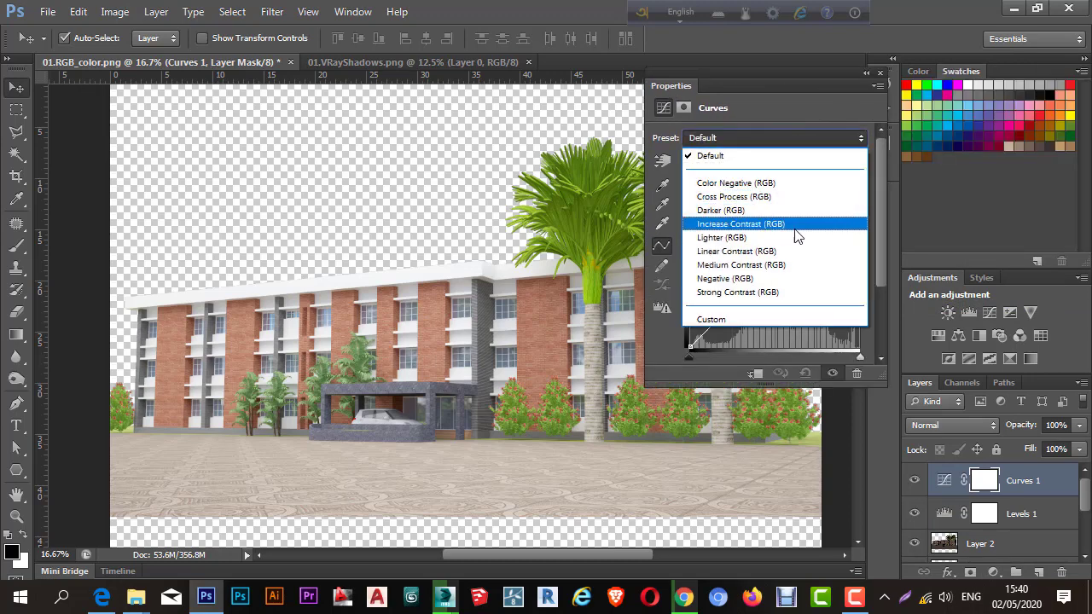
left_click(847, 261)
left_click_drag(807, 226, 797, 210)
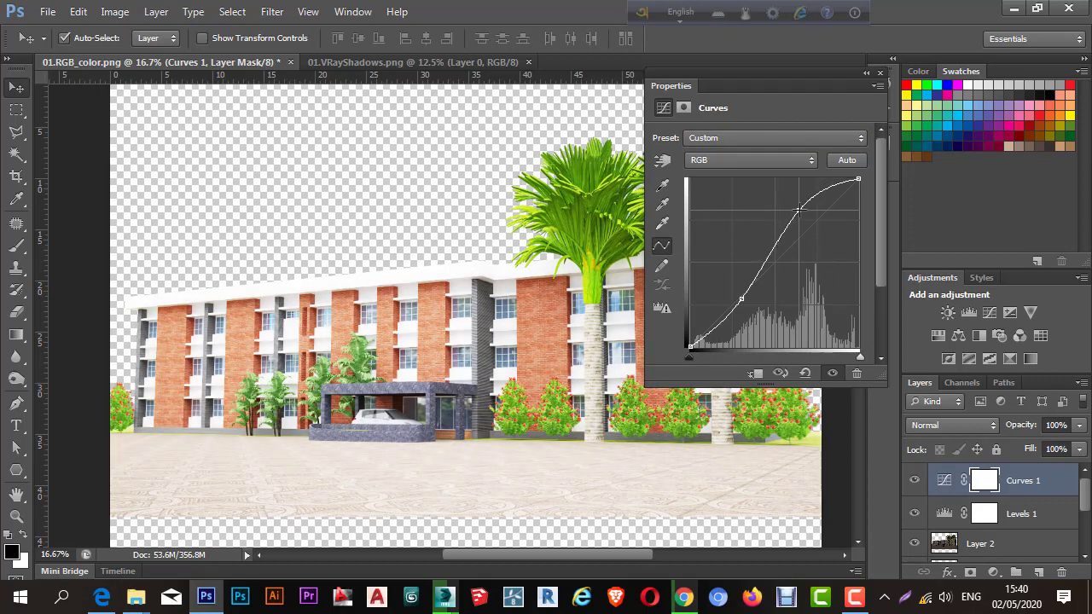
mouse_move(741, 300)
left_mouse_down()
mouse_move(751, 314)
mouse_move(719, 296)
mouse_move(736, 284)
left_mouse_up()
left_click_drag(798, 212, 804, 219)
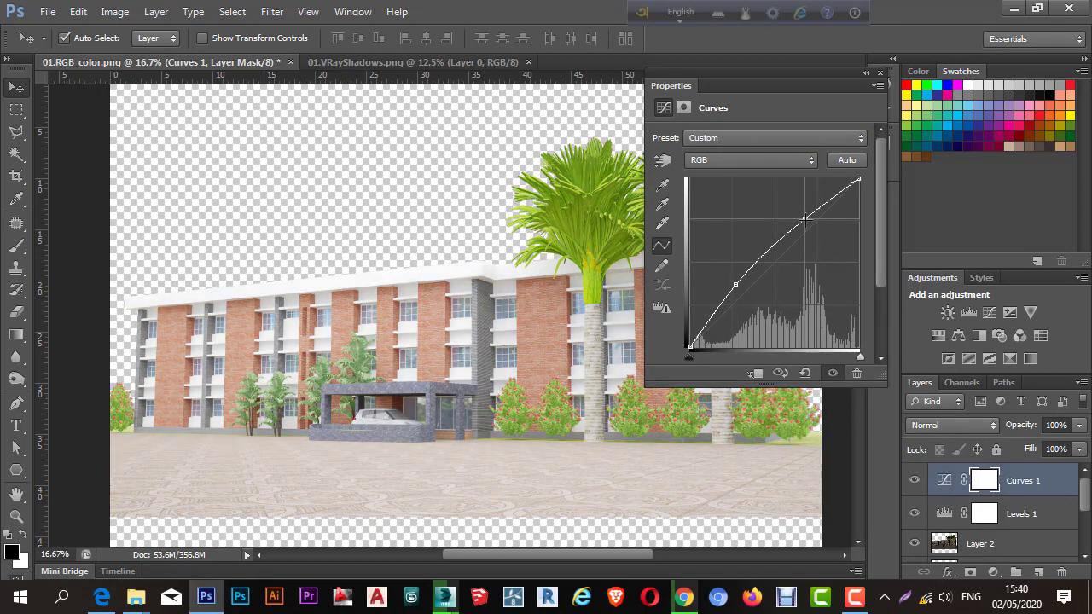
left_click(762, 160)
left_click(758, 165)
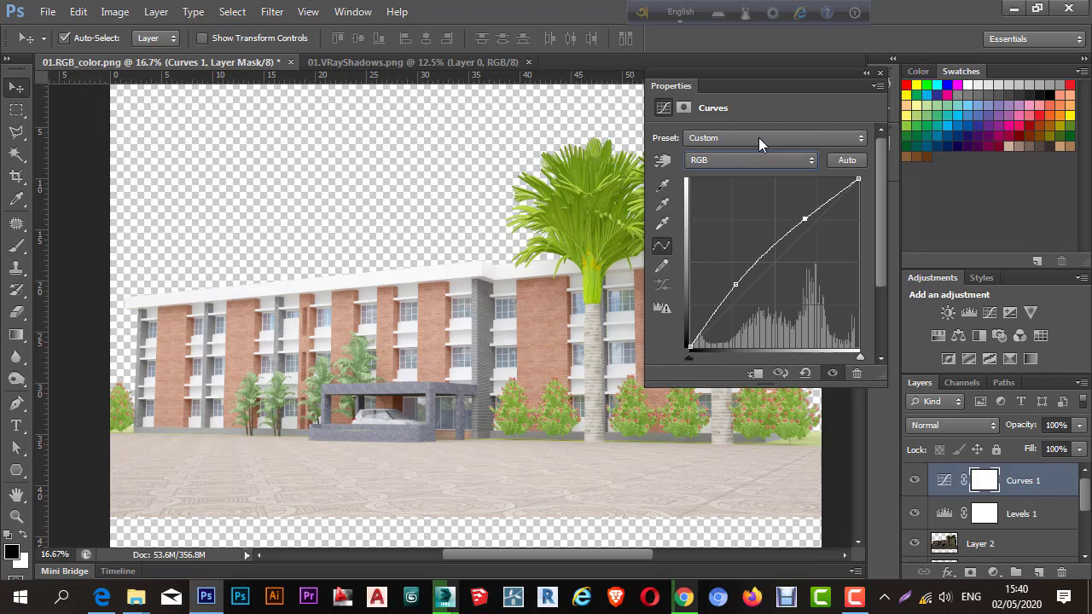
Apply the Linear Contrast (RGB) preset to the Curves adjustment and compare the image with it hidden and shown.
left_click(758, 137)
left_click(776, 250)
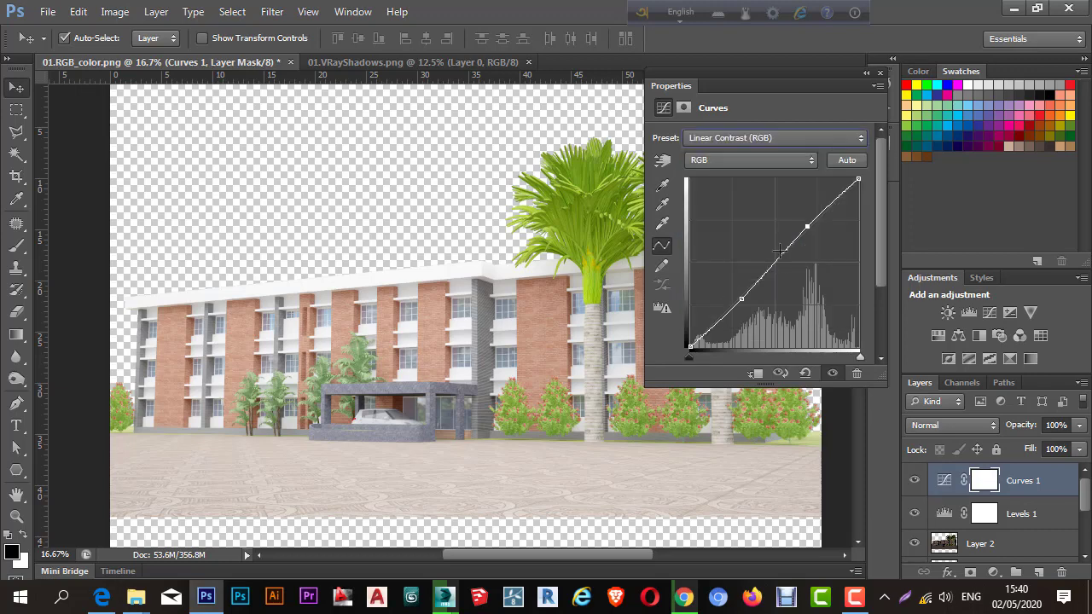
left_click(916, 480)
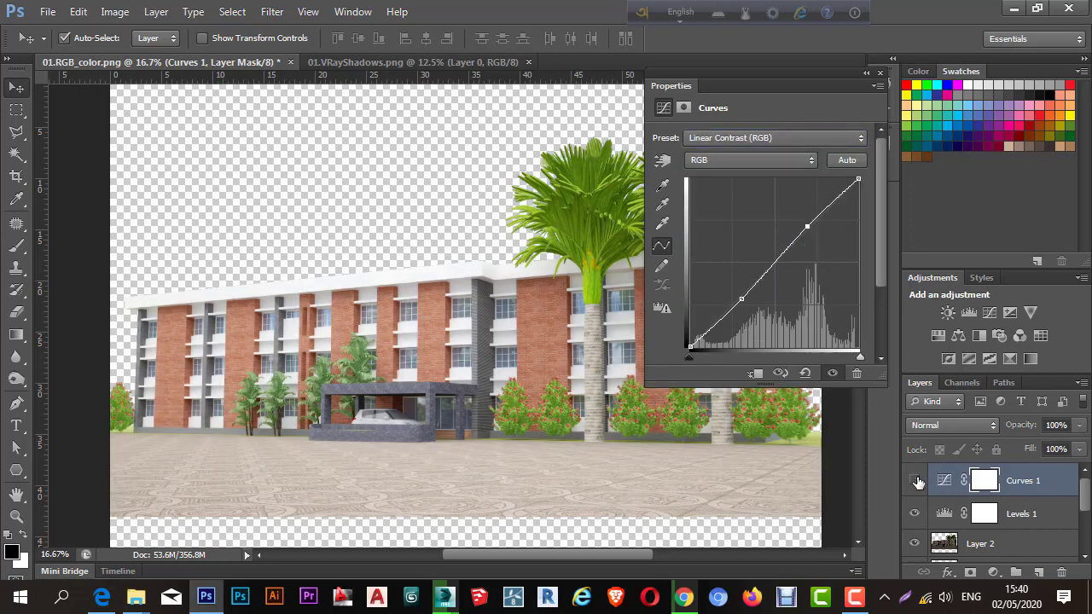
left_click(915, 480)
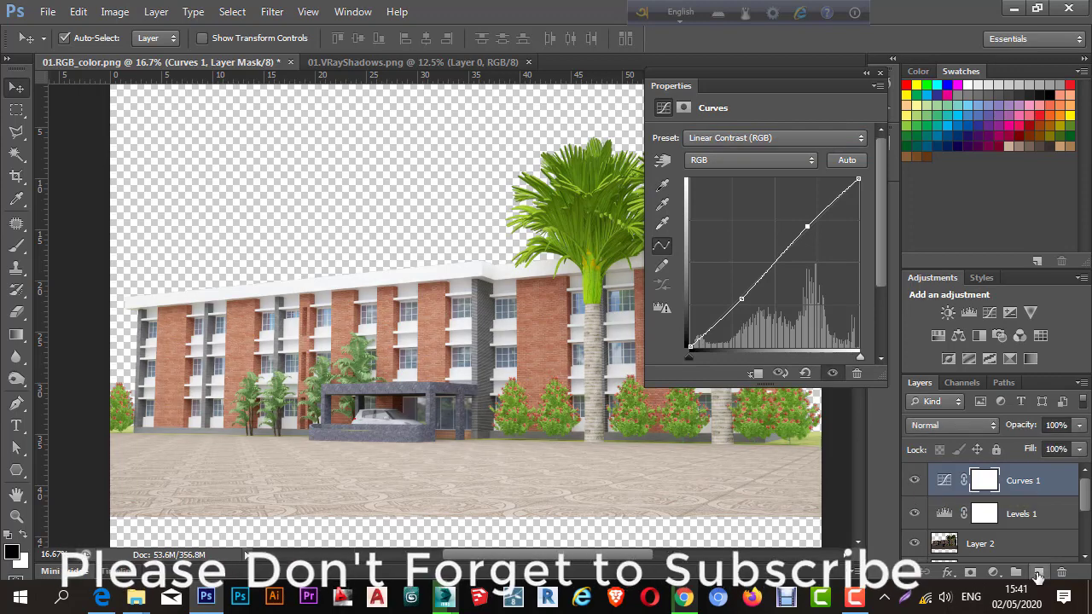
Add a Brightness/Contrast adjustment layer above Curves 1 and set its brightness to 5.
left_click(994, 575)
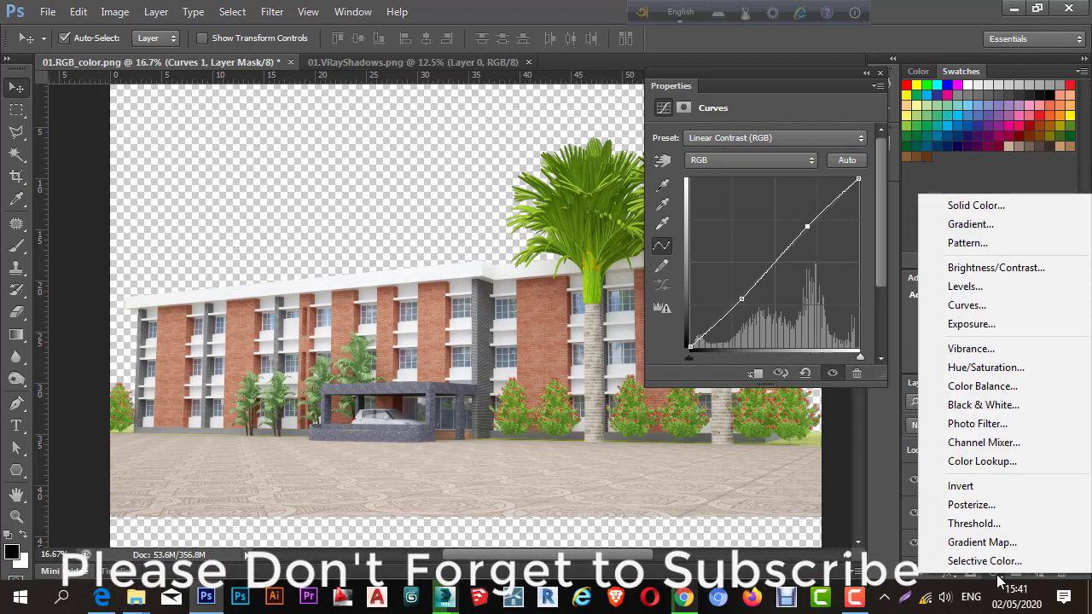
left_click(1006, 271)
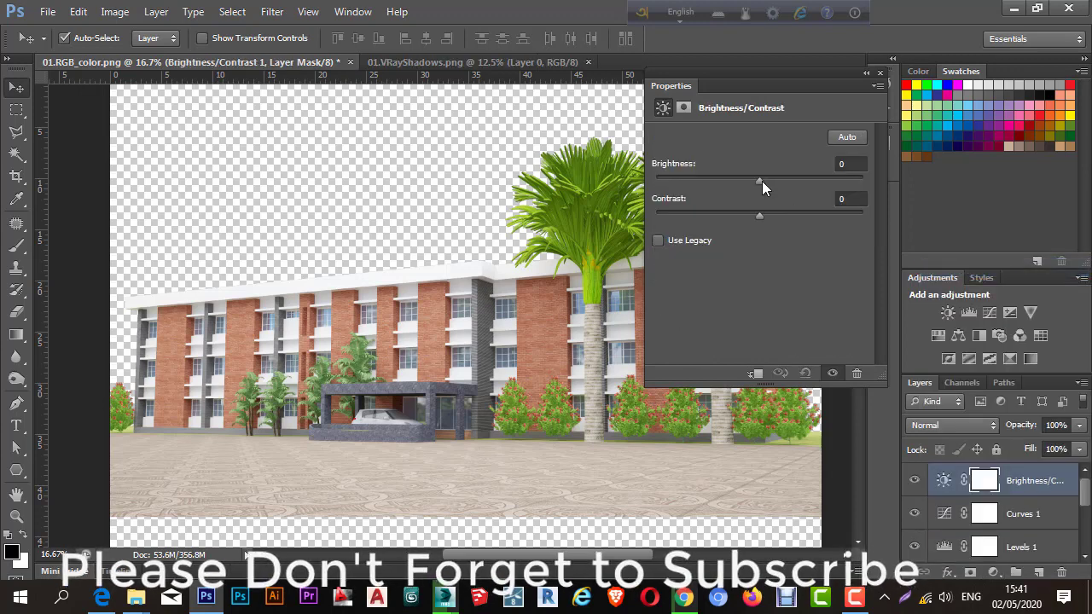
mouse_move(761, 180)
left_mouse_down()
mouse_move(779, 182)
mouse_move(715, 188)
mouse_move(810, 187)
mouse_move(754, 181)
mouse_move(761, 188)
left_mouse_up()
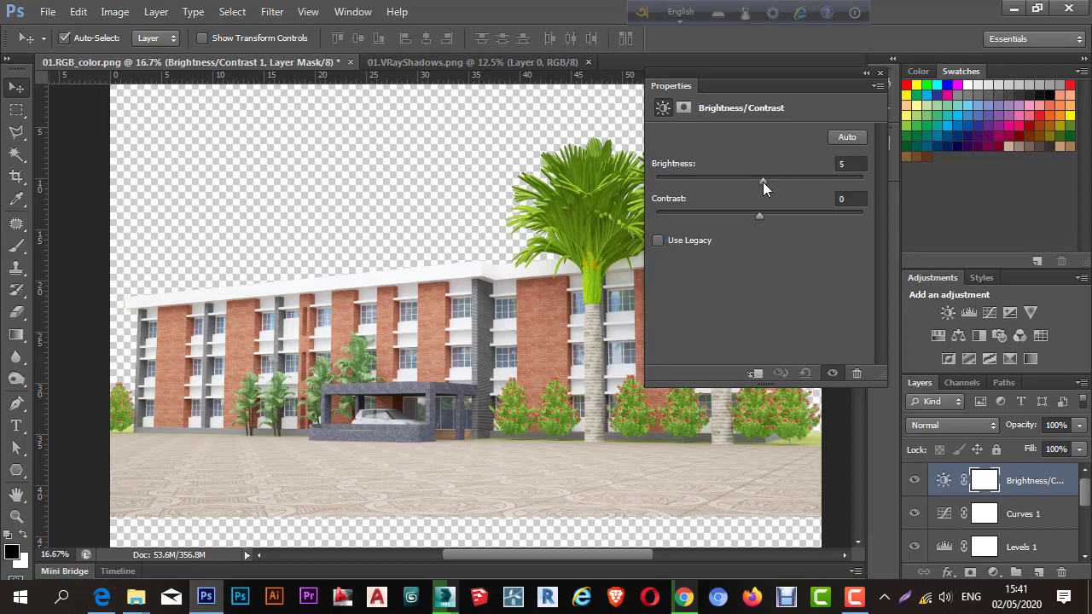
Add a Hue/Saturation adjustment layer above Brightness/Contrast and set the saturation of its Reds range to +8.
left_click(994, 573)
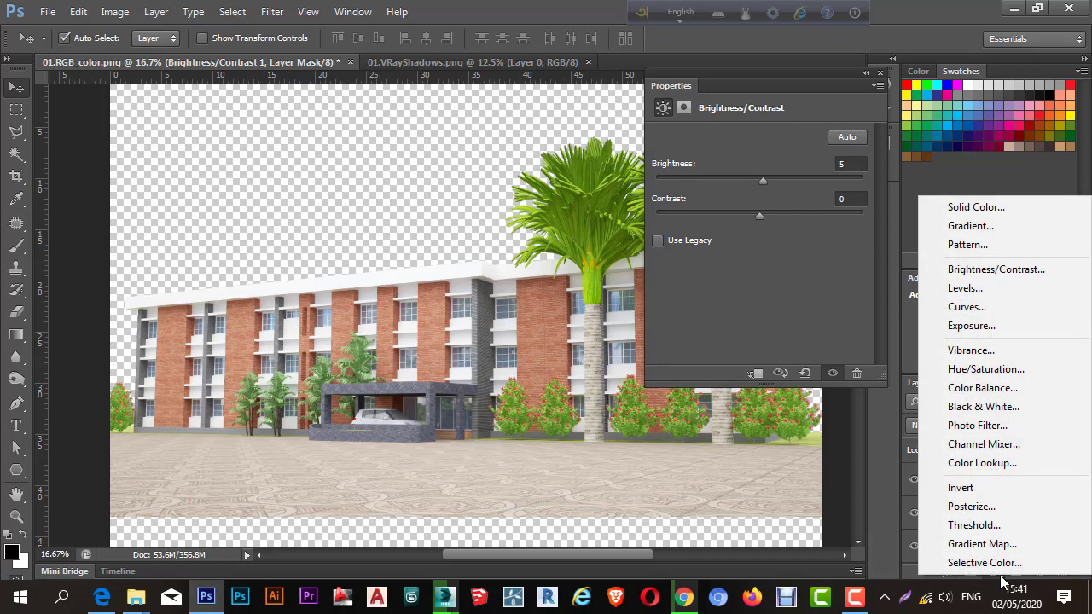
left_click(1009, 376)
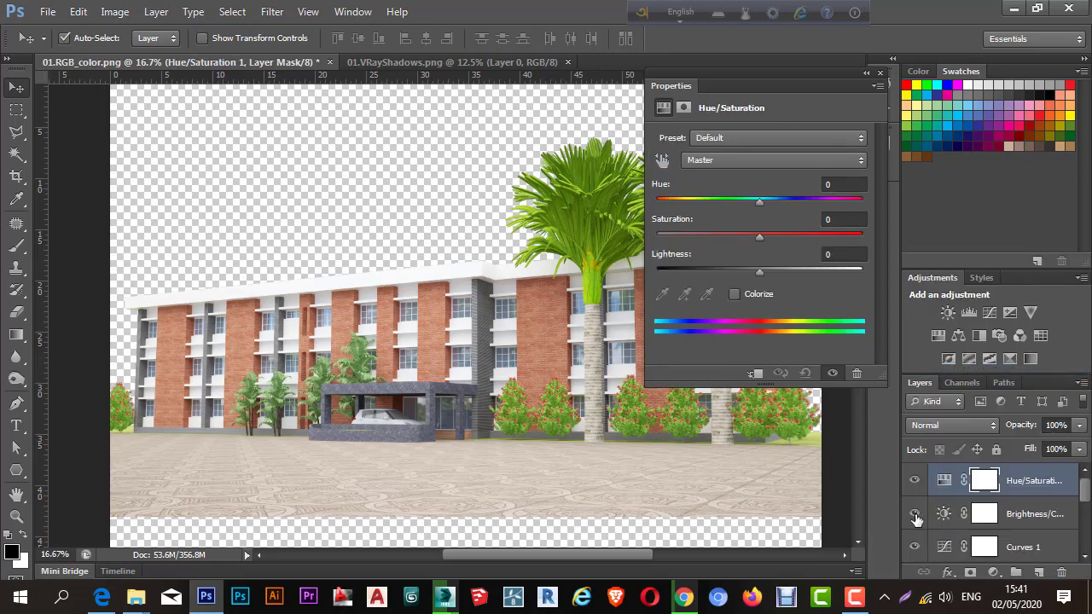
left_click(744, 159)
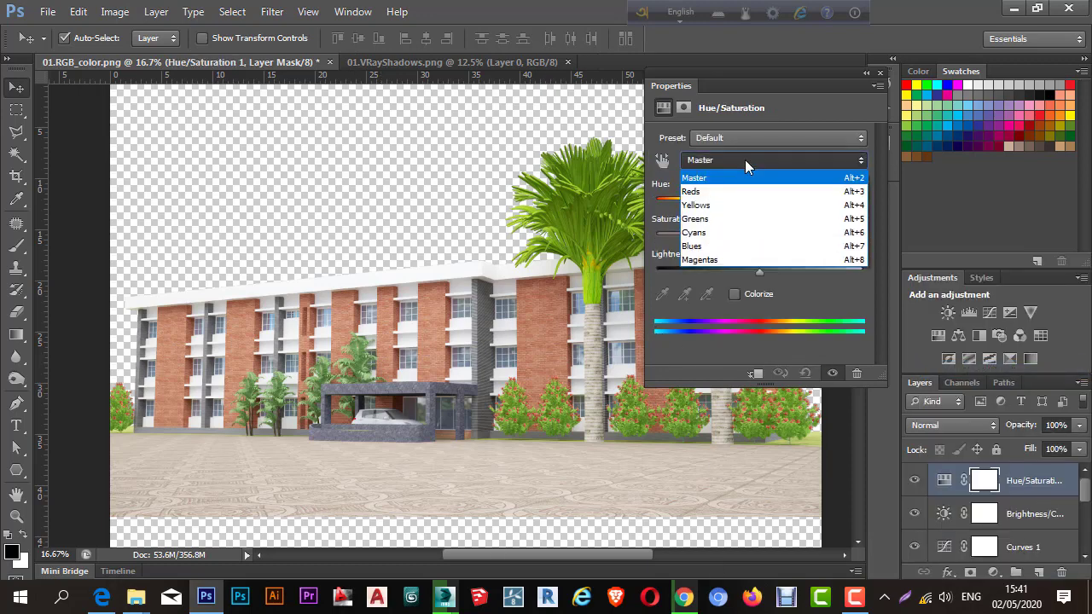
left_click(732, 192)
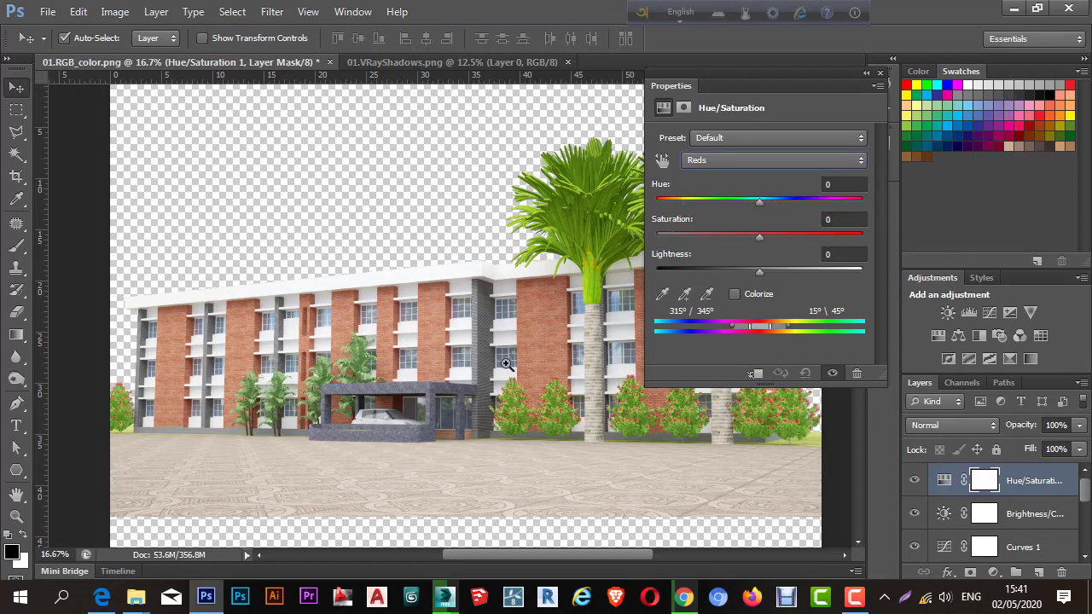
scroll(508, 359, "up", 3)
left_click_drag(531, 352, 470, 350)
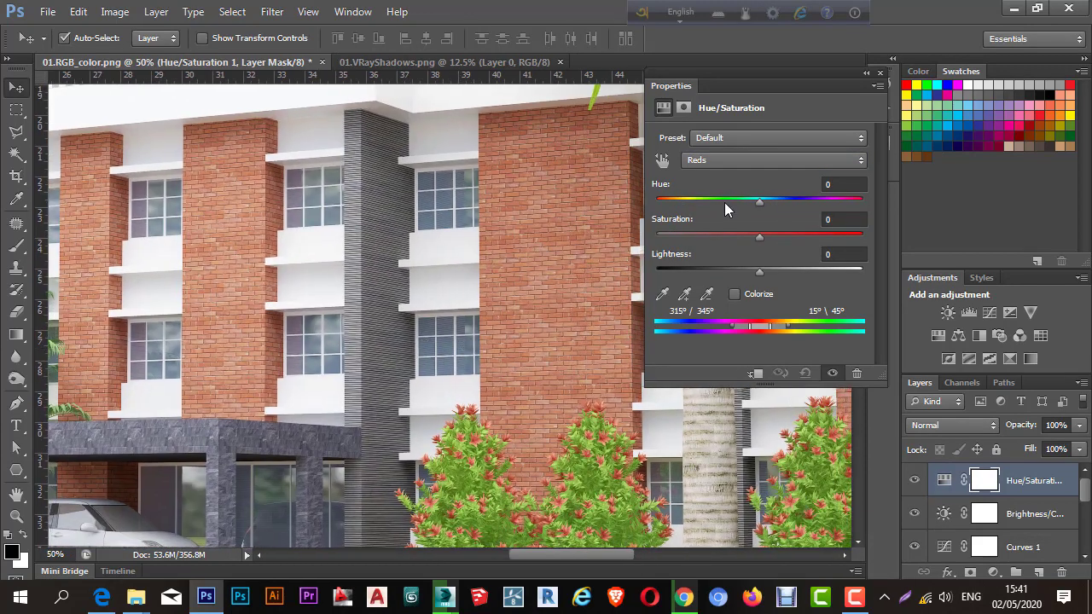
left_click_drag(760, 236, 767, 235)
left_click_drag(768, 239, 768, 239)
Shift the hue of the Greens range to +10 in the Hue/Saturation adjustment to change the foliage colour.
key("ctrl+minus")
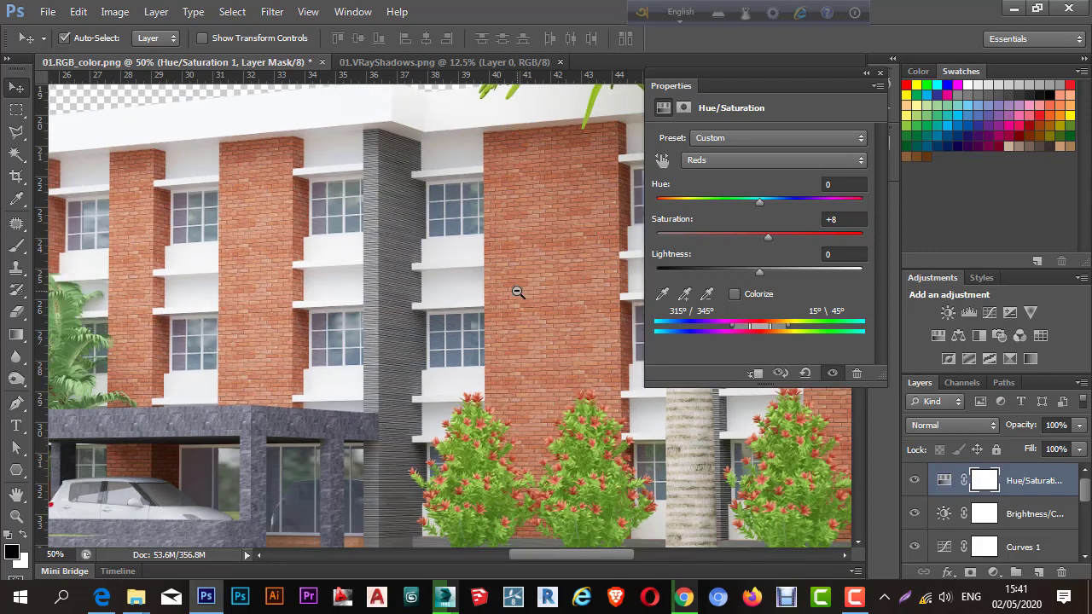
key("ctrl+minus")
left_click(337, 361, "ctrl")
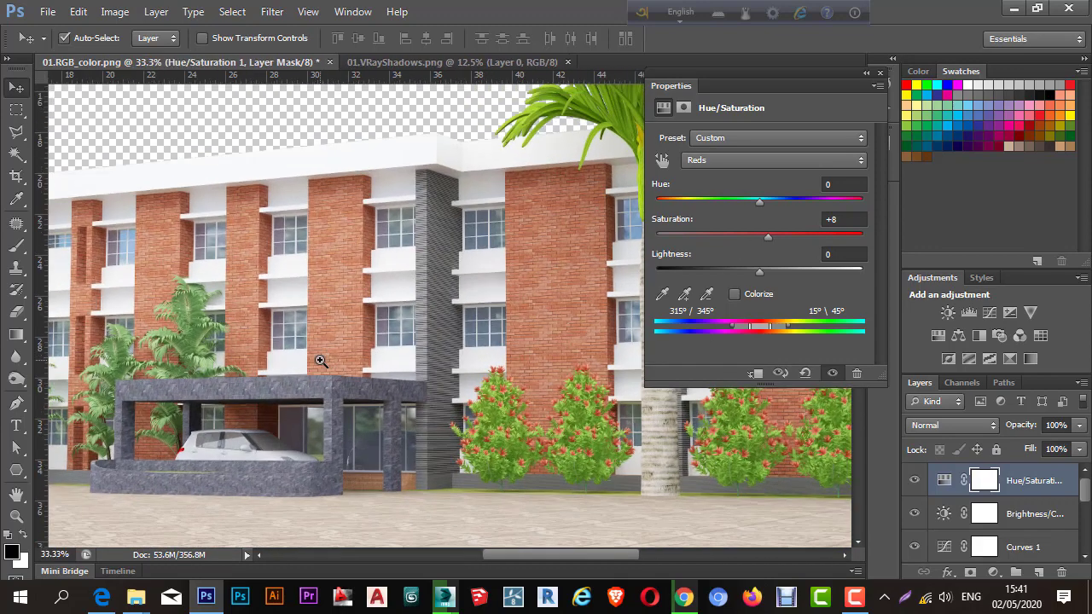
left_click_drag(321, 361, 532, 356)
left_click(753, 160)
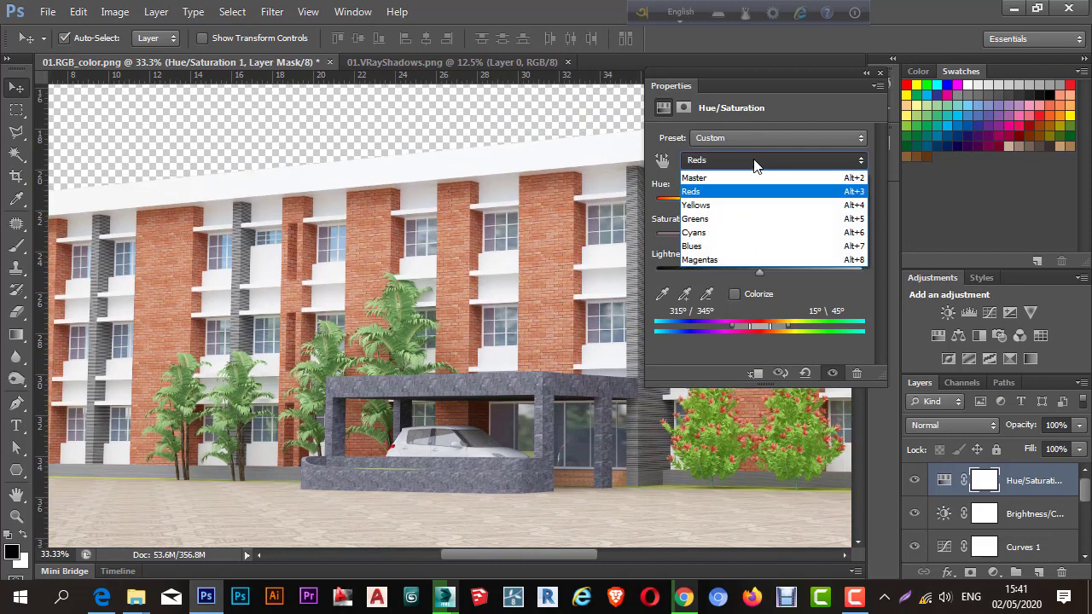
left_click(748, 214)
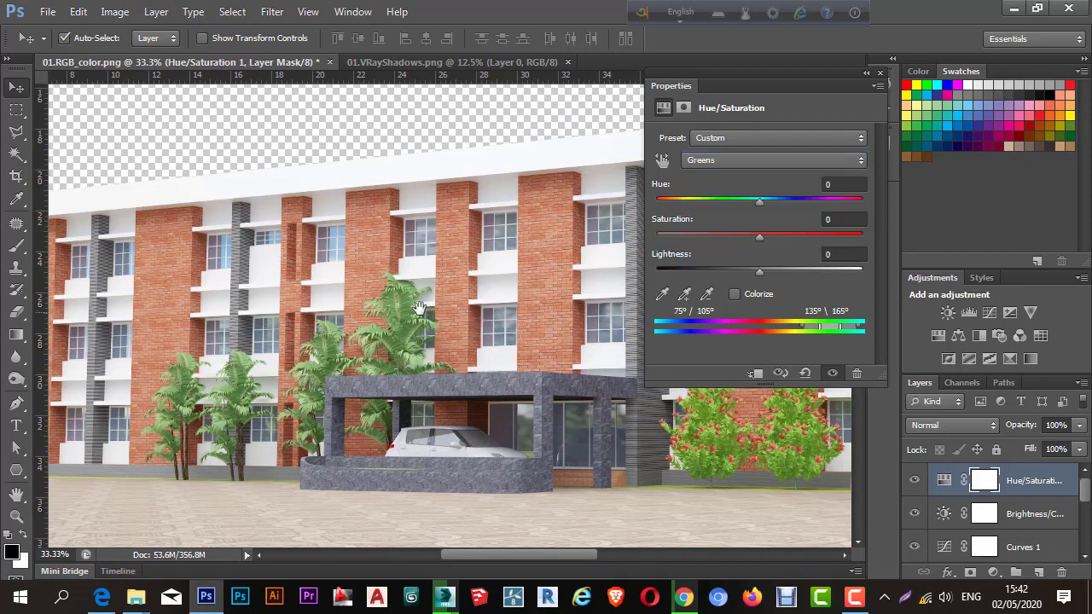
left_click_drag(435, 312, 405, 308)
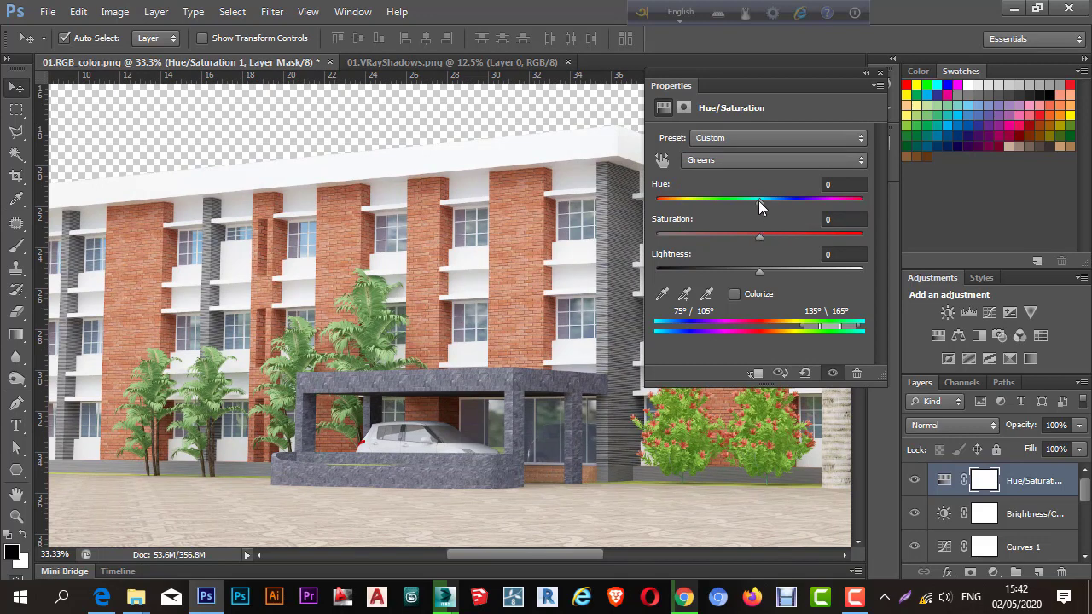
mouse_move(759, 200)
left_mouse_down()
mouse_move(738, 199)
mouse_move(771, 198)
left_mouse_up()
Reduce the Greens hue shift to +5 and check the foliage across the whole building image.
scroll(353, 333, "down", 1)
scroll(363, 341, "down", 1)
scroll(383, 356, "up", 1)
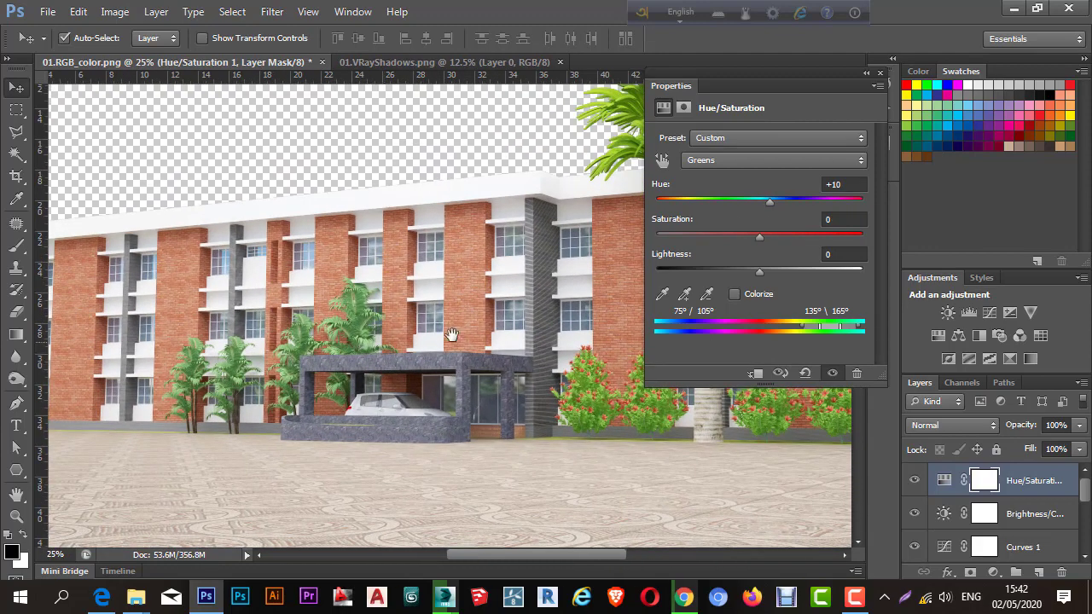
left_click_drag(470, 326, 200, 421)
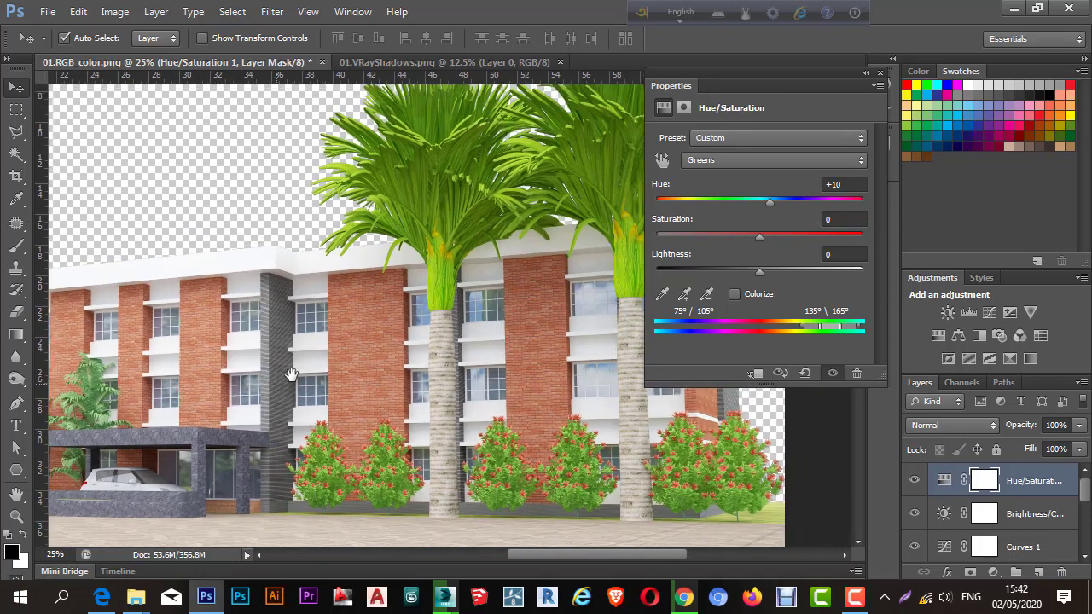
mouse_move(772, 201)
left_mouse_down()
mouse_move(758, 199)
mouse_move(827, 206)
mouse_move(767, 203)
left_mouse_up()
left_click(442, 320, "alt")
left_click(449, 319, "alt")
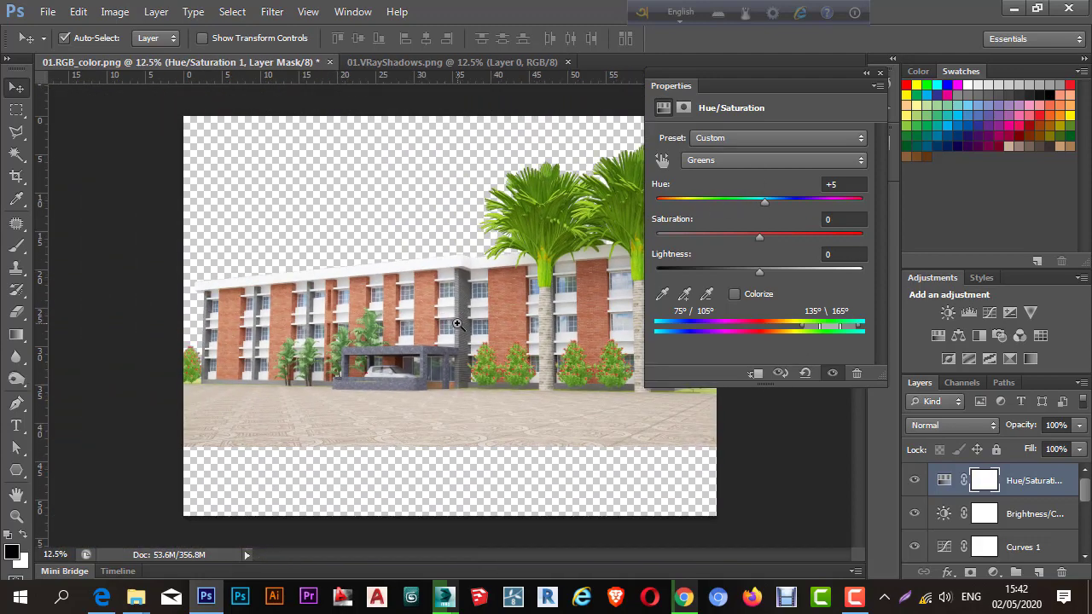
left_click(545, 316)
left_click(545, 316)
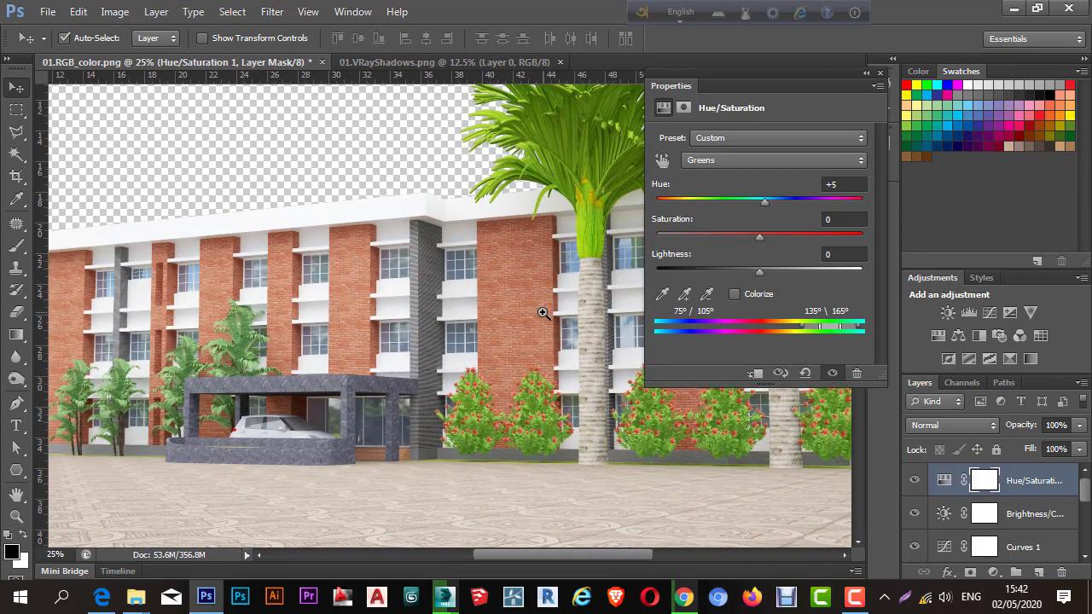
left_click(516, 308, "alt")
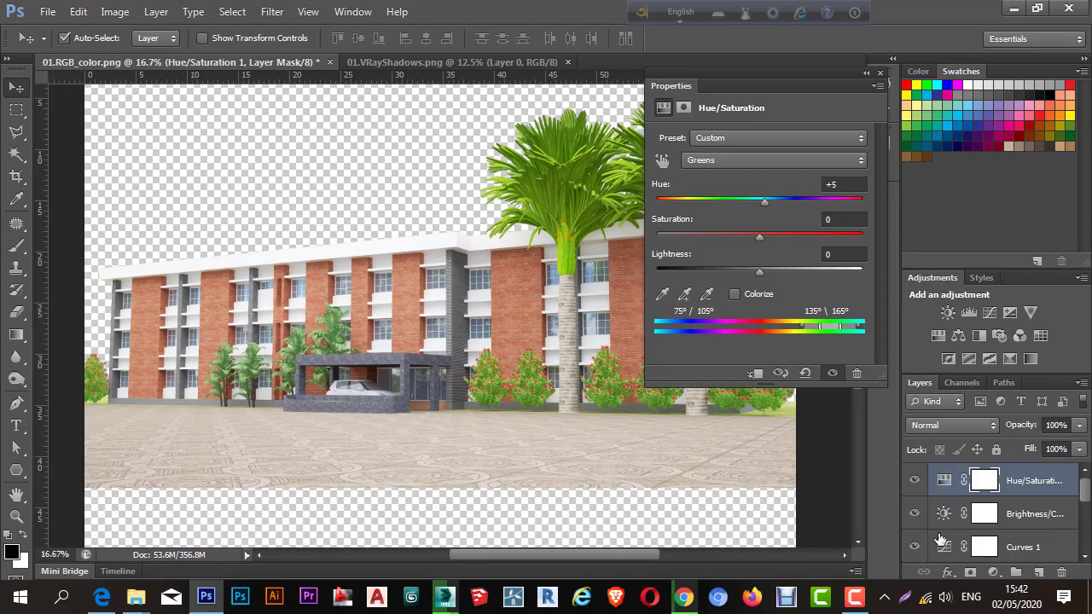
Add a Color Balance adjustment layer above Hue/Saturation and set its Highlights yellow–blue value to -3.
left_click(1007, 576)
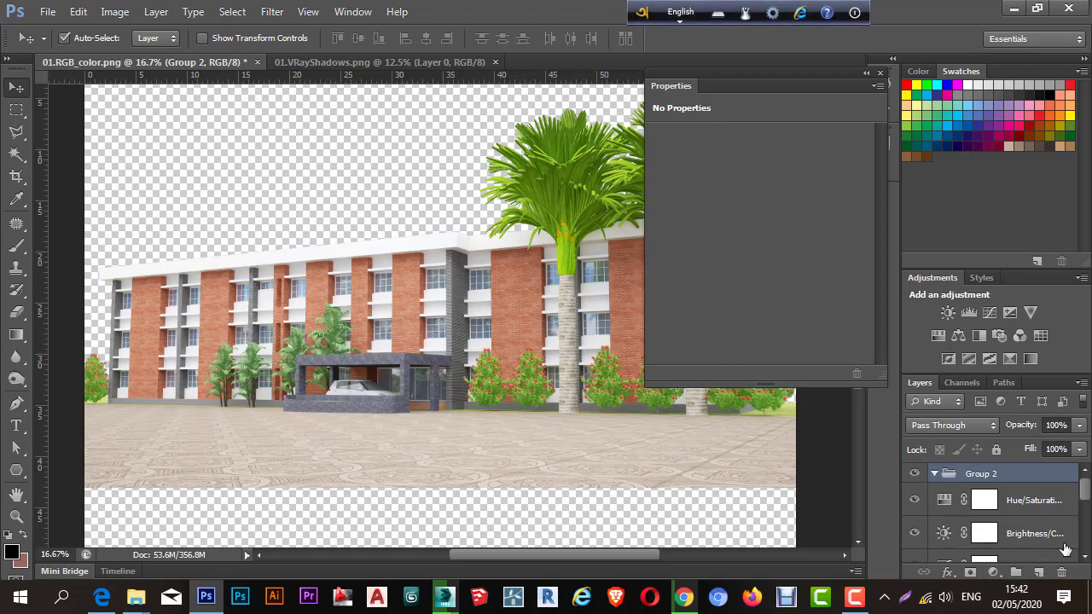
left_click(1062, 572)
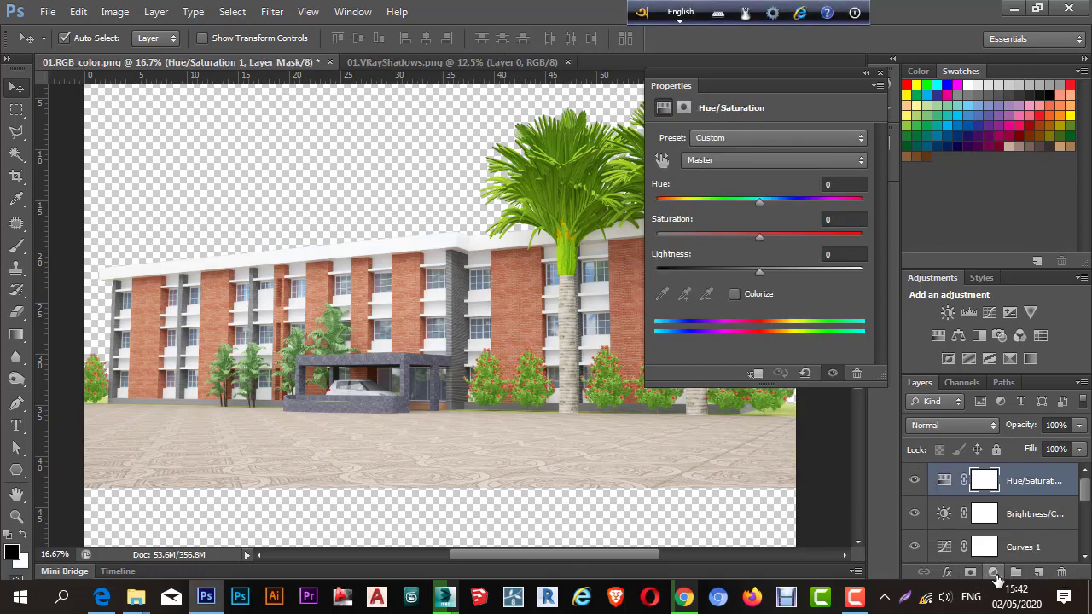
left_click(995, 574)
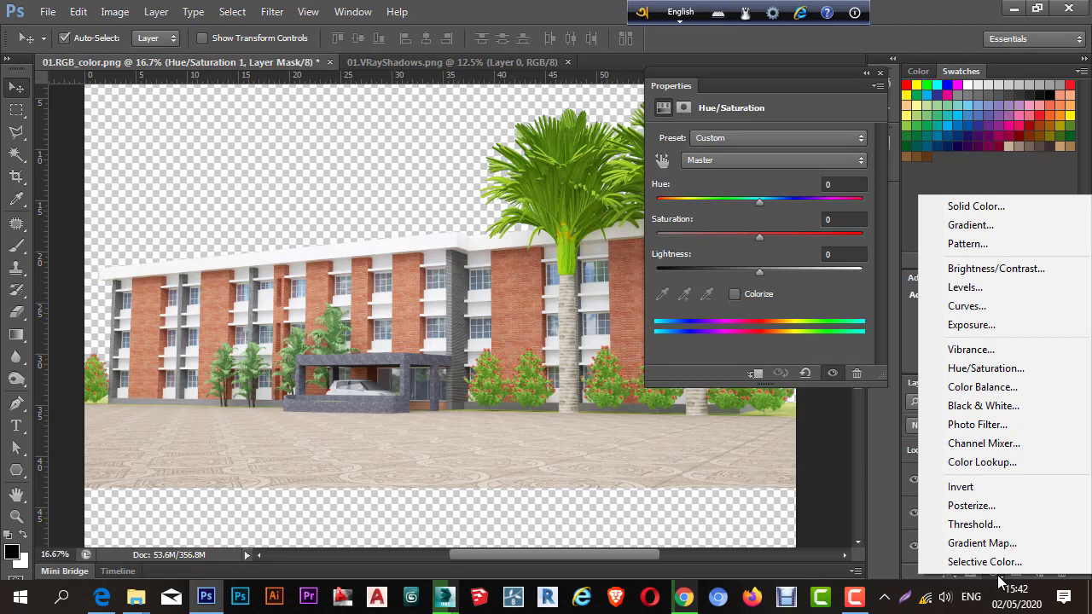
left_click(982, 387)
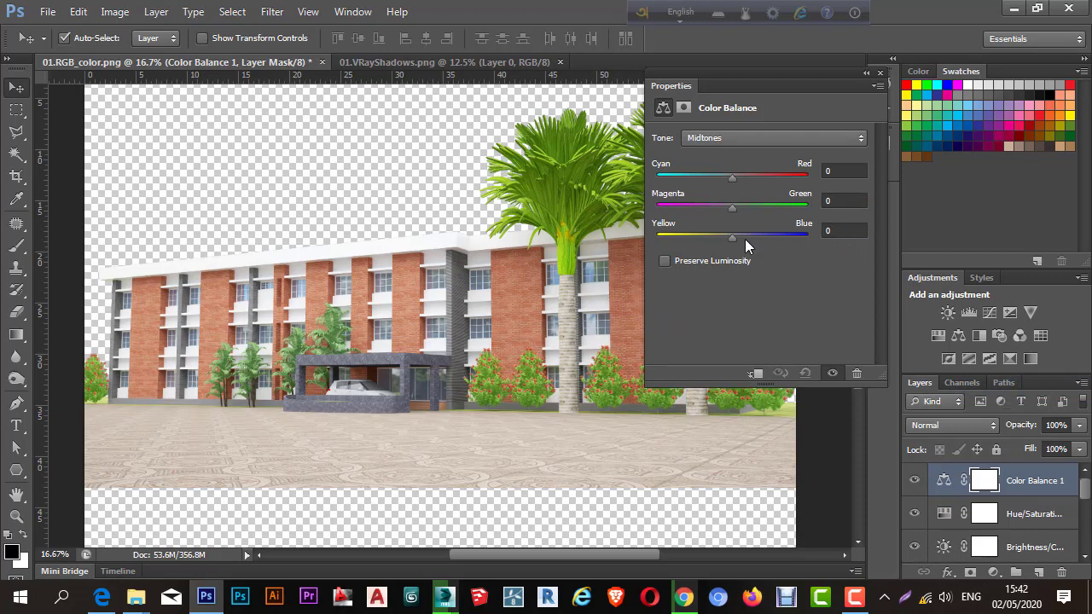
left_click(737, 140)
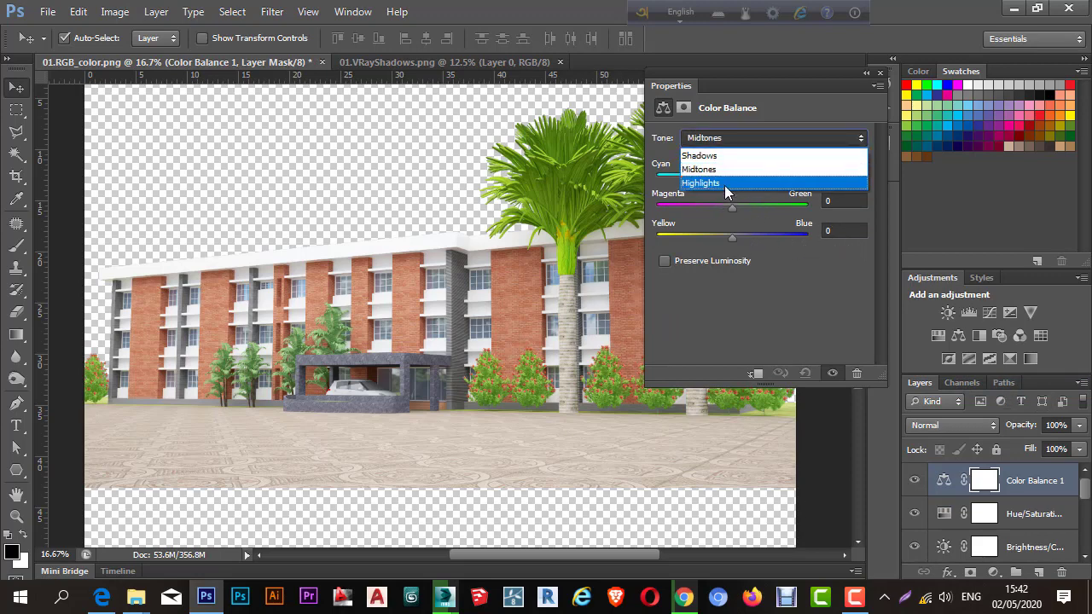
left_click(725, 185)
left_click(830, 230)
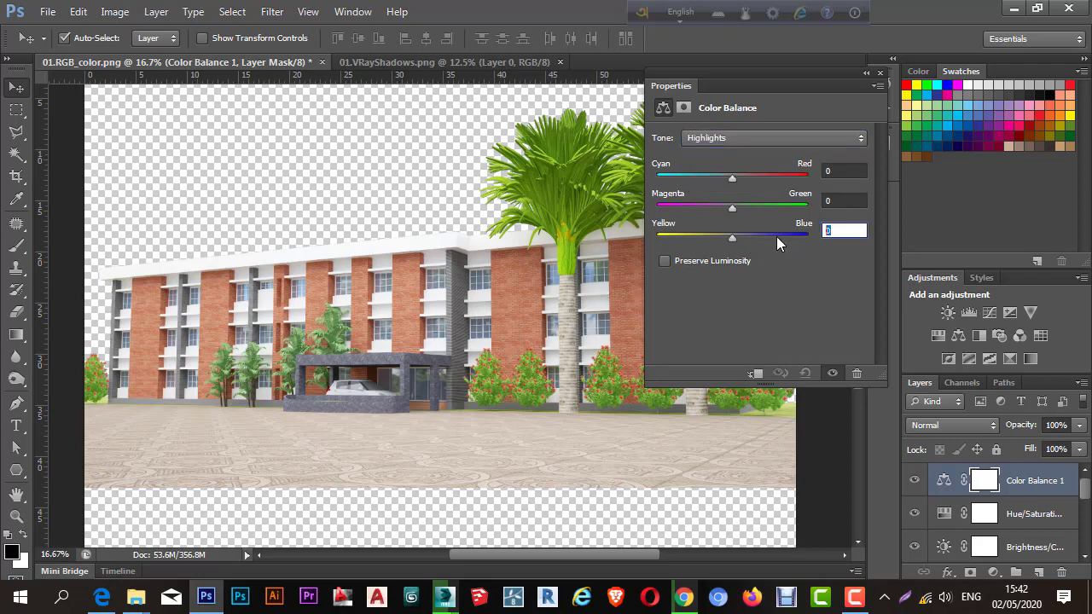
type("-3")
left_click(837, 174)
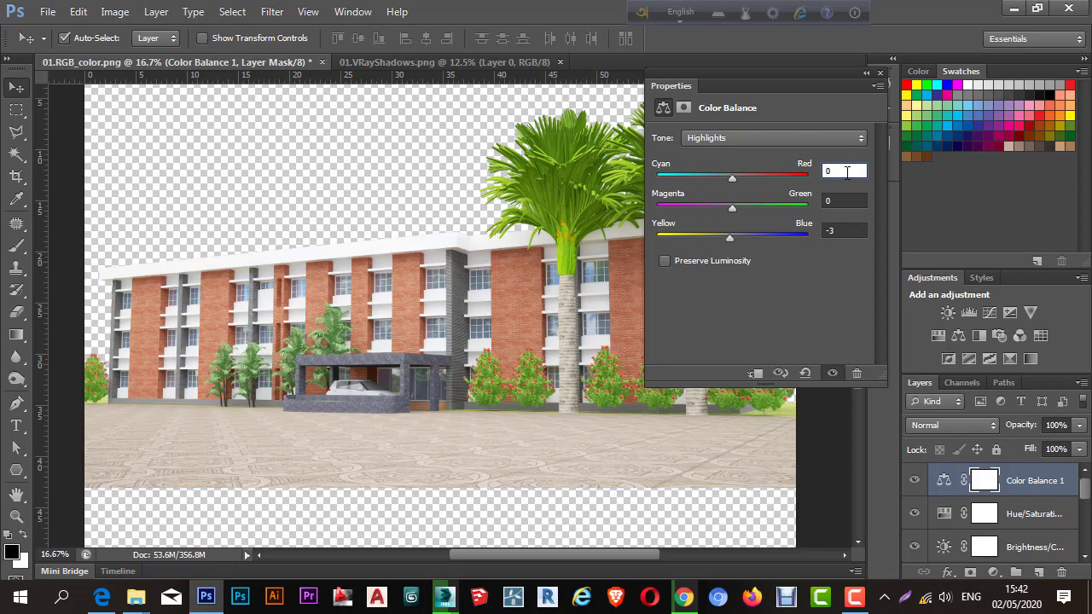
left_click_drag(848, 172, 797, 180)
Set both the cyan–red and yellow–blue values of the Color Balance Shadows to -2.
left_click(782, 141)
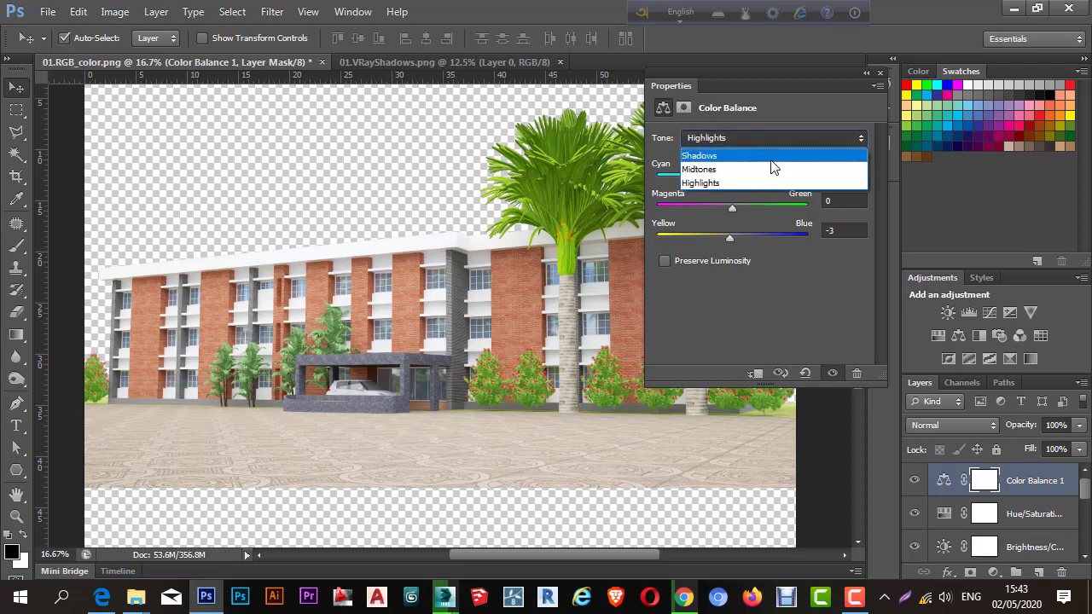
left_click(802, 151)
left_click_drag(843, 171, 779, 174)
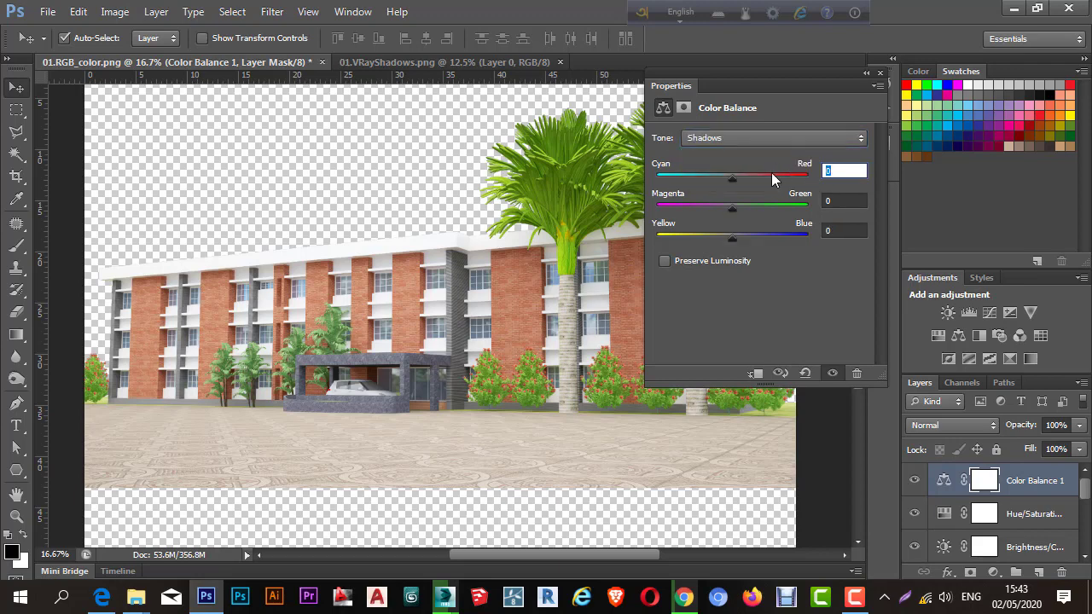
type("-2")
left_click_drag(849, 228, 791, 232)
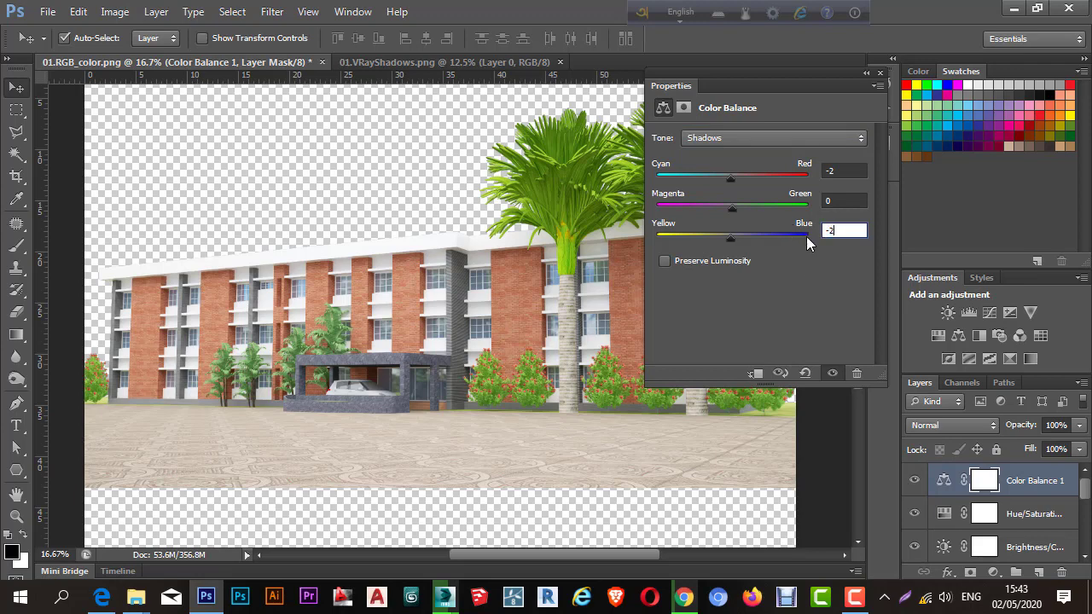
Set the Color Balance Midtones to -2 for cyan–red and yellow–blue, and compare the image with the adjustment hidden and shown.
left_click(741, 141)
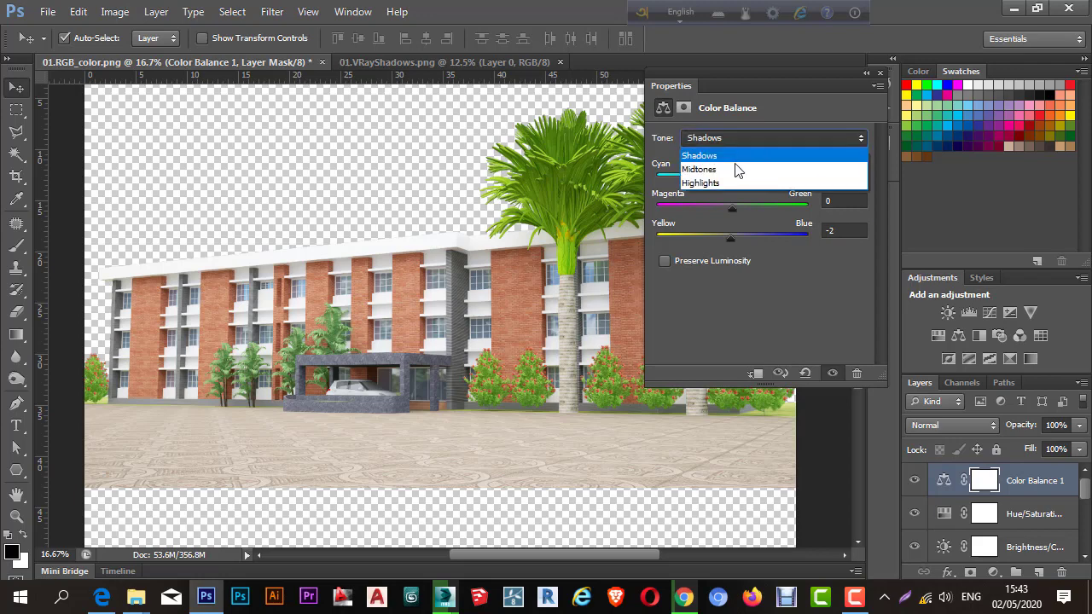
left_click(739, 167)
left_click(838, 173)
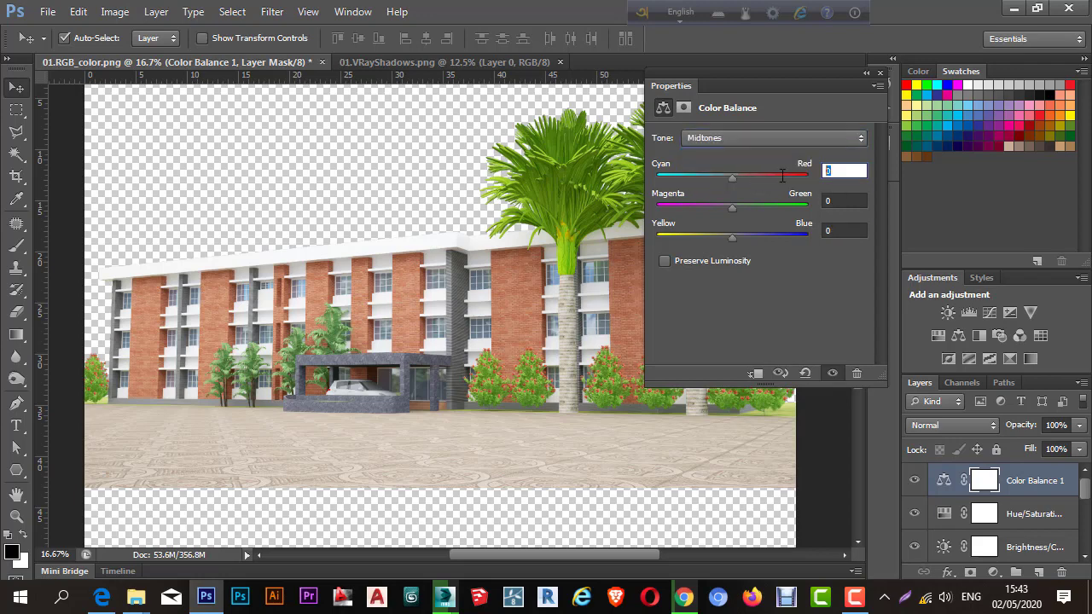
left_click(841, 230)
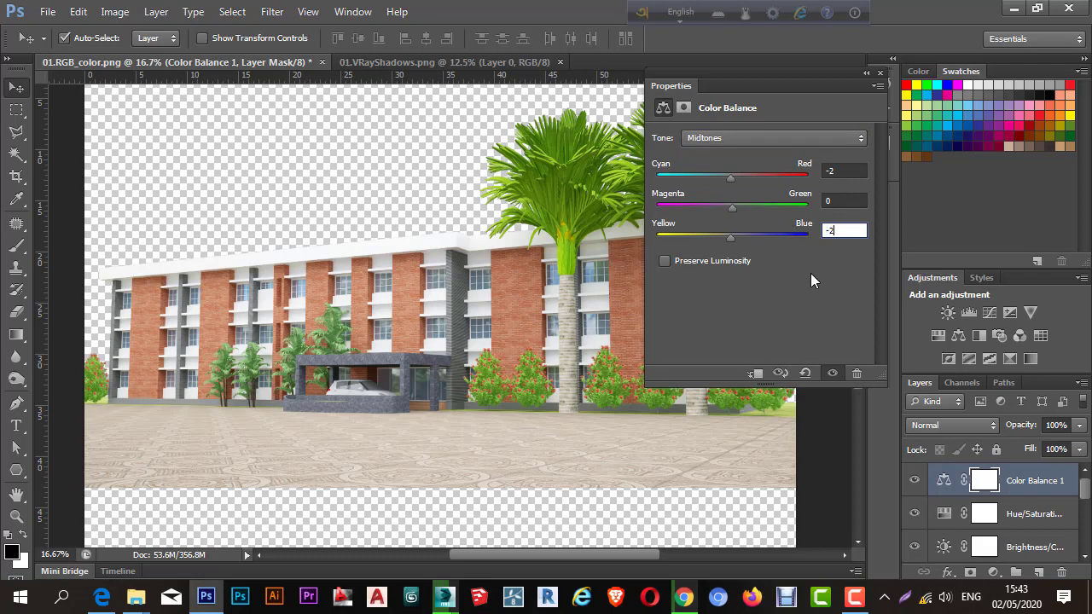
type("-2")
left_click(914, 482)
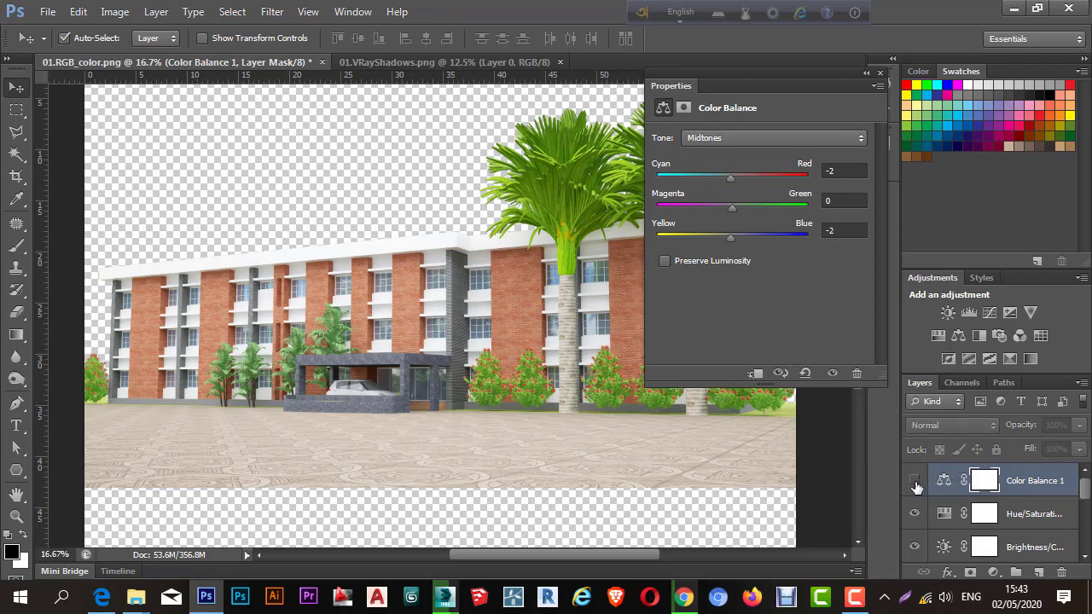
left_click(914, 482)
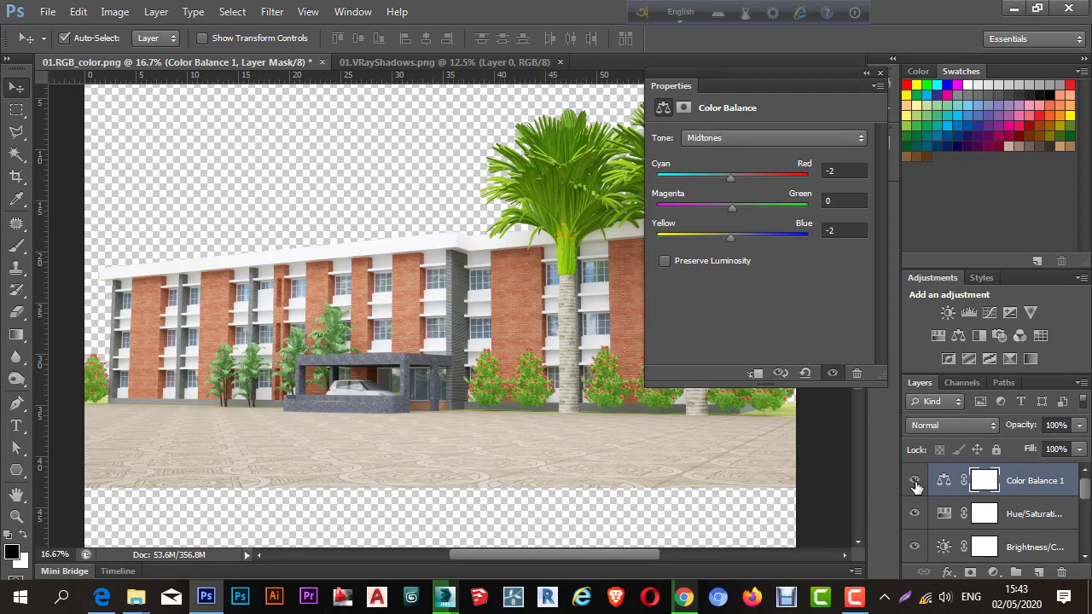
Collapse and dock the floating adjustment properties, and compare the building close up with Color Balance 1 hidden and shown.
left_click(867, 74)
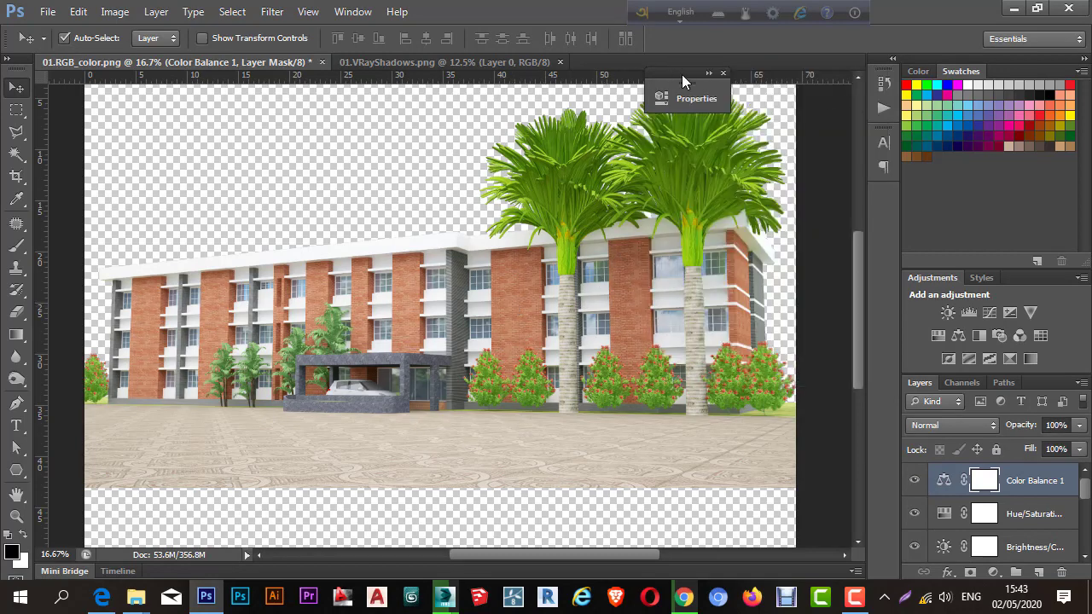
left_click_drag(682, 75, 885, 197)
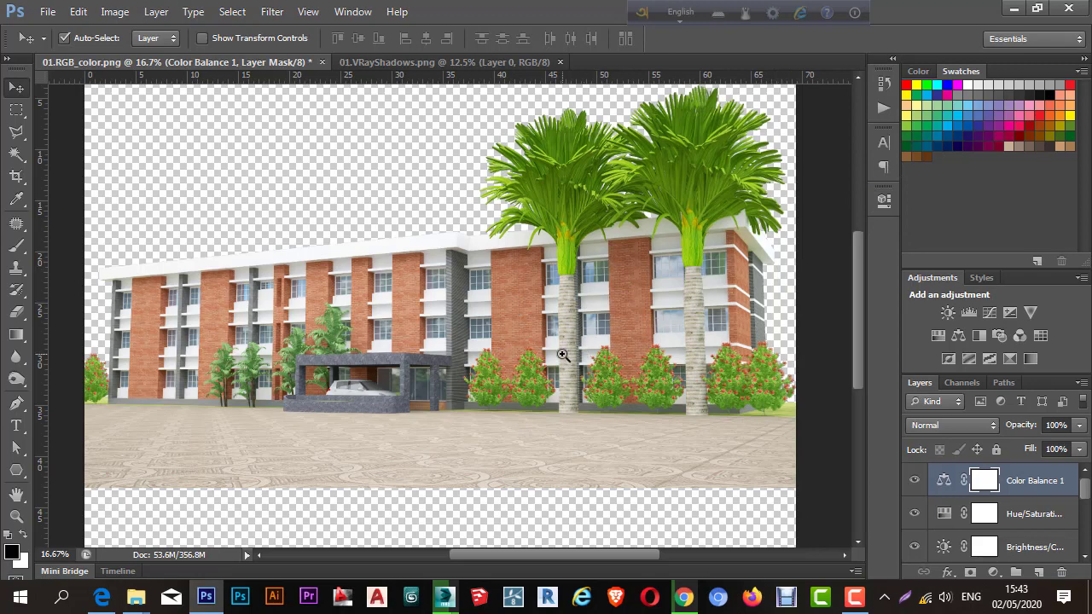
left_click(563, 355)
left_click(568, 353)
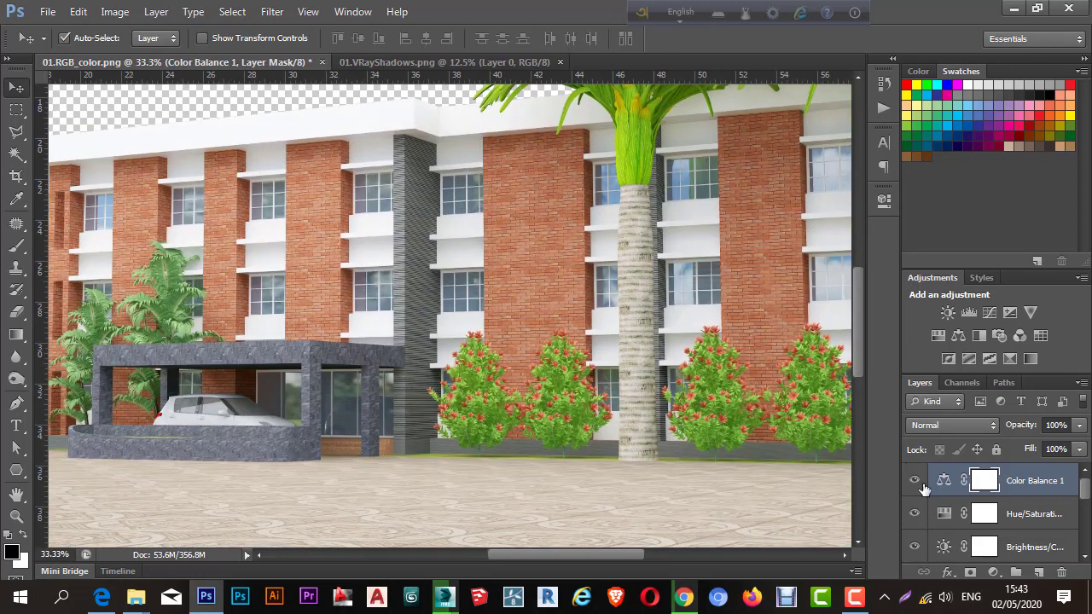
left_click(916, 483)
left_click(916, 483)
left_click(915, 483)
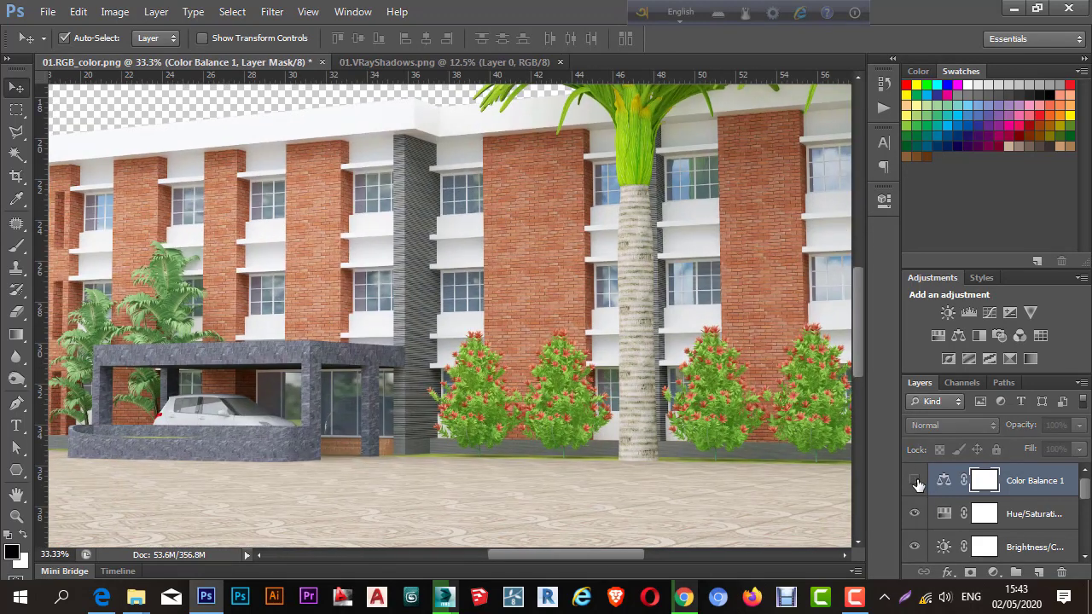
left_click(915, 483)
left_click(620, 312, "alt")
left_click(620, 311, "alt")
left_click(621, 311, "alt")
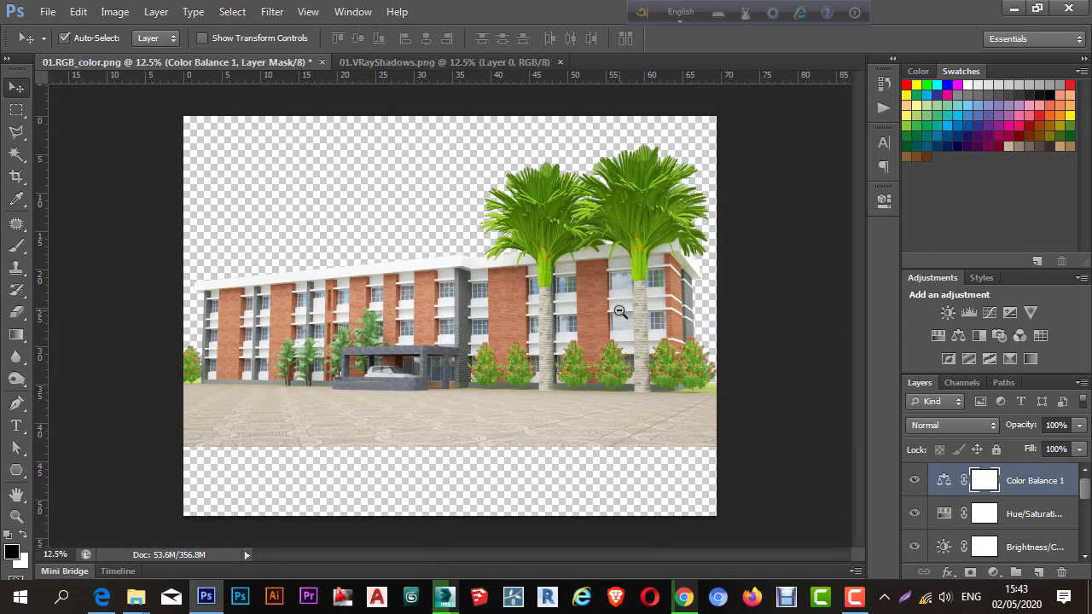
Select all layers down to Layer 0 and save the document as 01.RGB_color.psd in Photoshop format.
mouse_move(1086, 494)
left_mouse_down()
mouse_move(1086, 541)
mouse_move(1086, 488)
left_mouse_up()
left_click_drag(1088, 496, 1086, 542)
left_click(1029, 553, "shift")
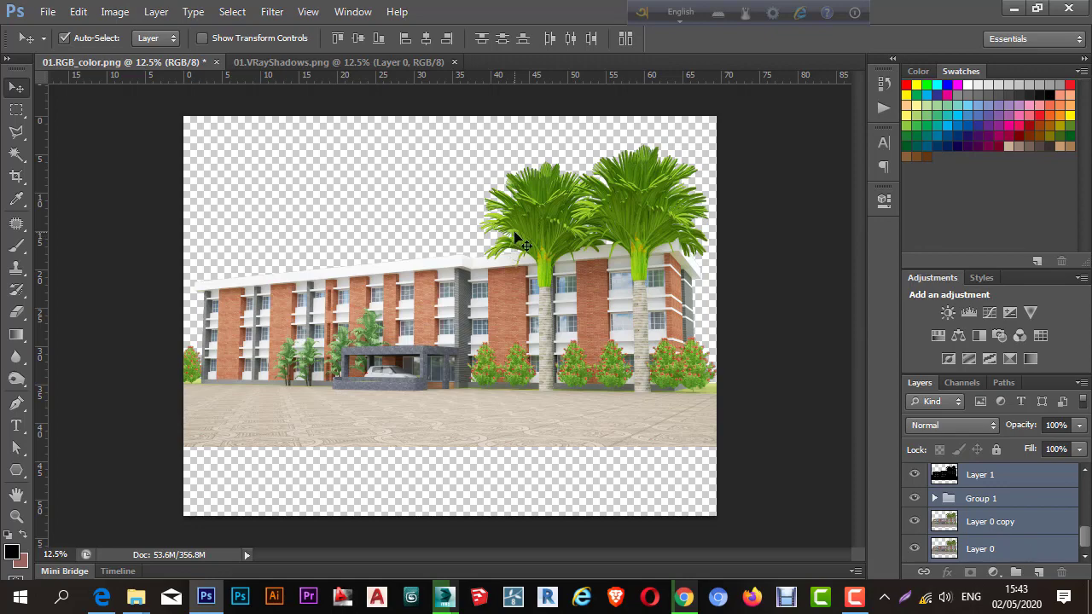
key("ctrl+shift+s")
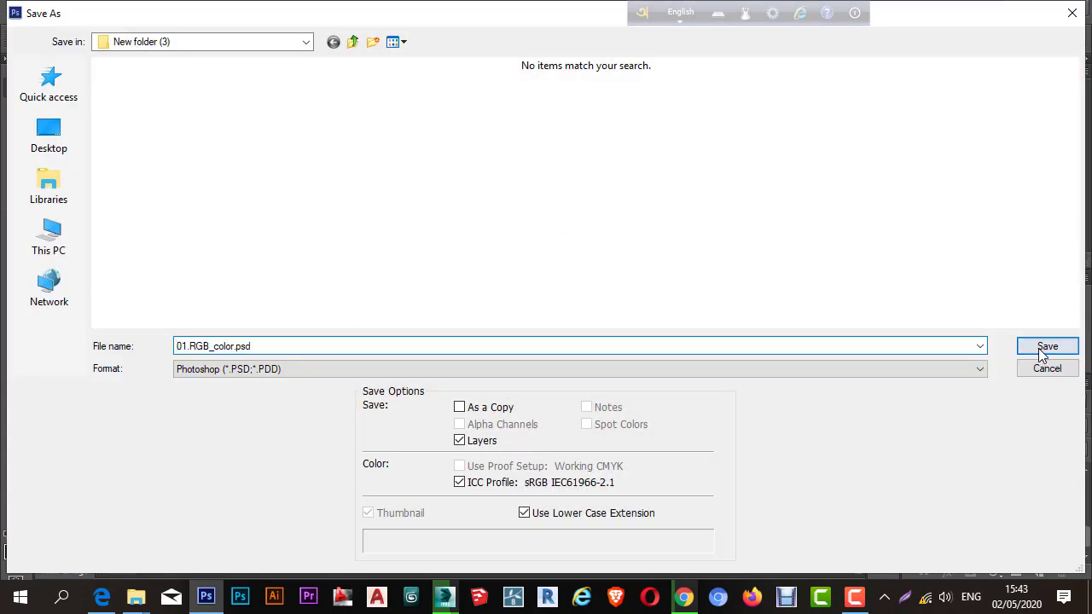
left_click(1047, 348)
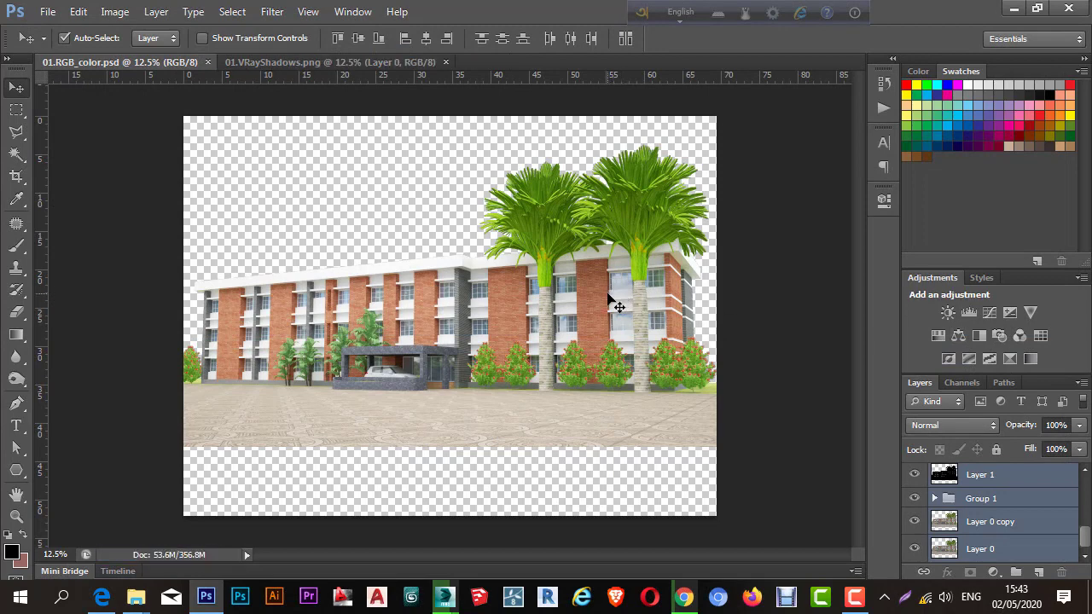
Save the document under the new name 02.RGB_color.psd and merge all the selected layers into one.
key("ctrl+shift+s")
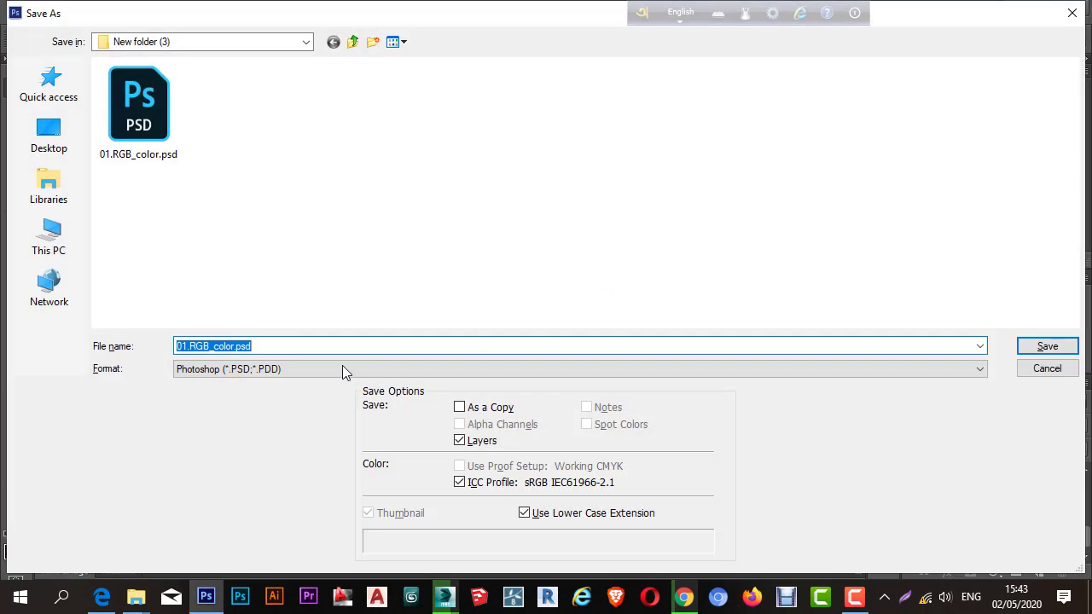
left_click(342, 369)
left_click(343, 369)
left_click(214, 345)
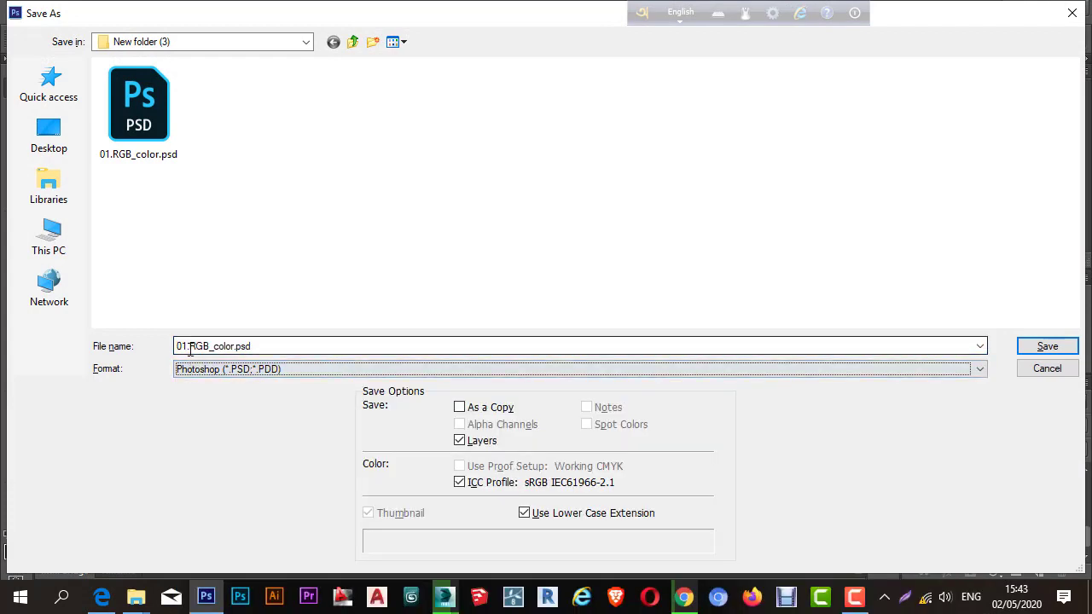
double_click(187, 346)
double_click(187, 345)
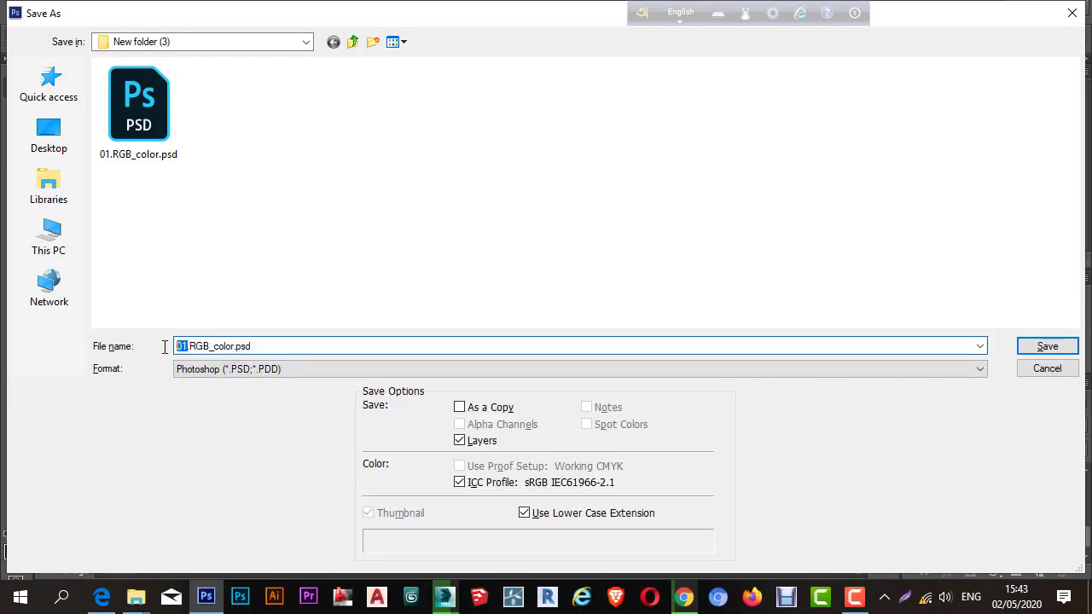
type("02")
key("Return")
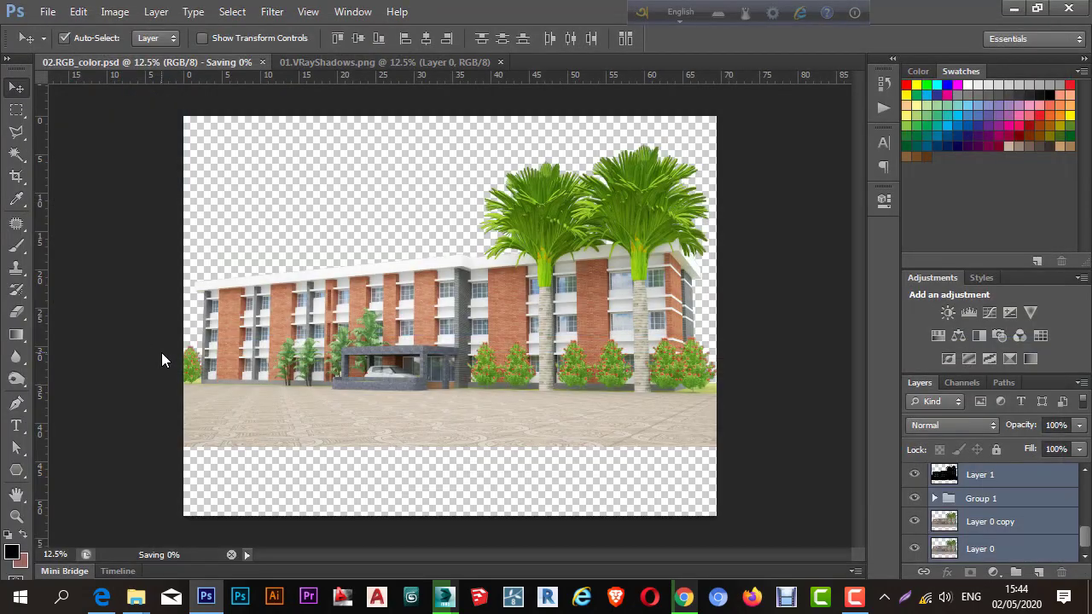
mouse_move(1084, 536)
left_mouse_down()
mouse_move(1083, 515)
mouse_move(1082, 543)
left_mouse_up()
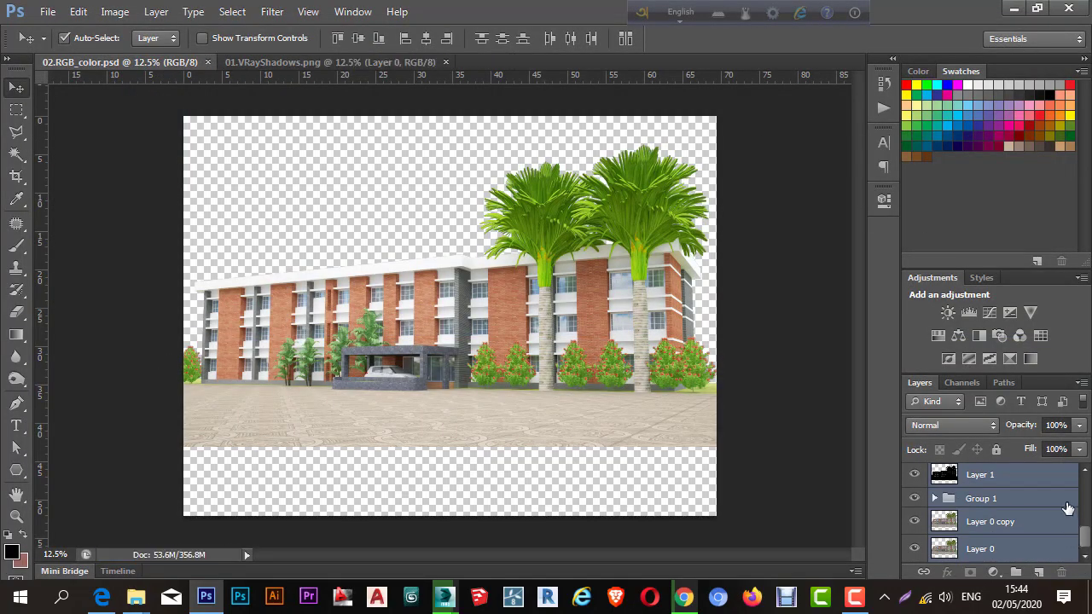
key("ctrl+e")
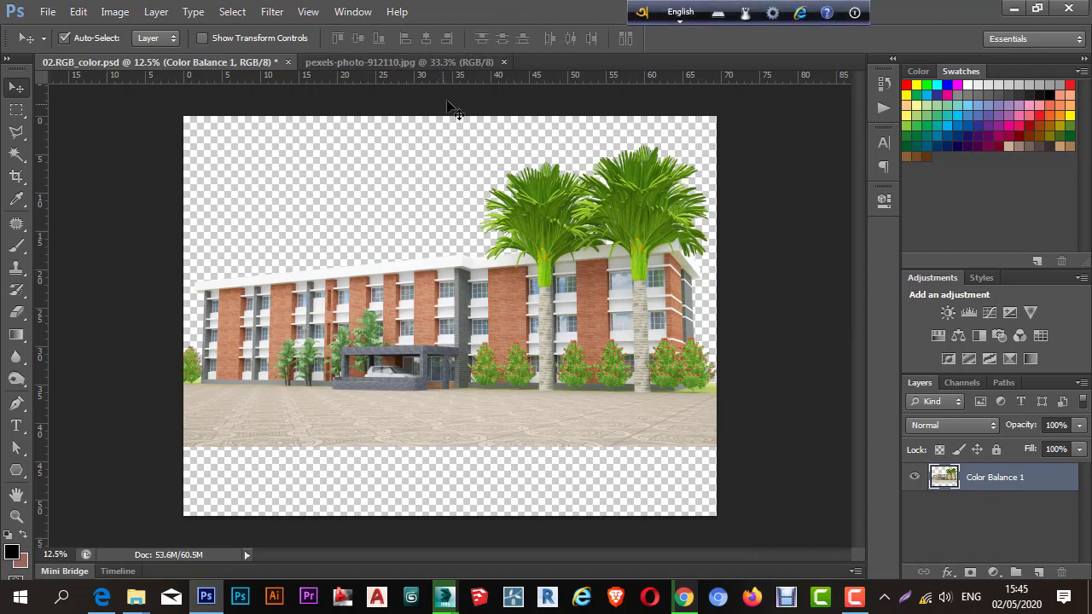
Place the pexels-photo-912110.jpg sky behind the building layer, stretched to about 266% width and 203% height.
left_click(409, 64)
left_click_drag(478, 203, 322, 214)
left_click_drag(445, 314, 284, 316)
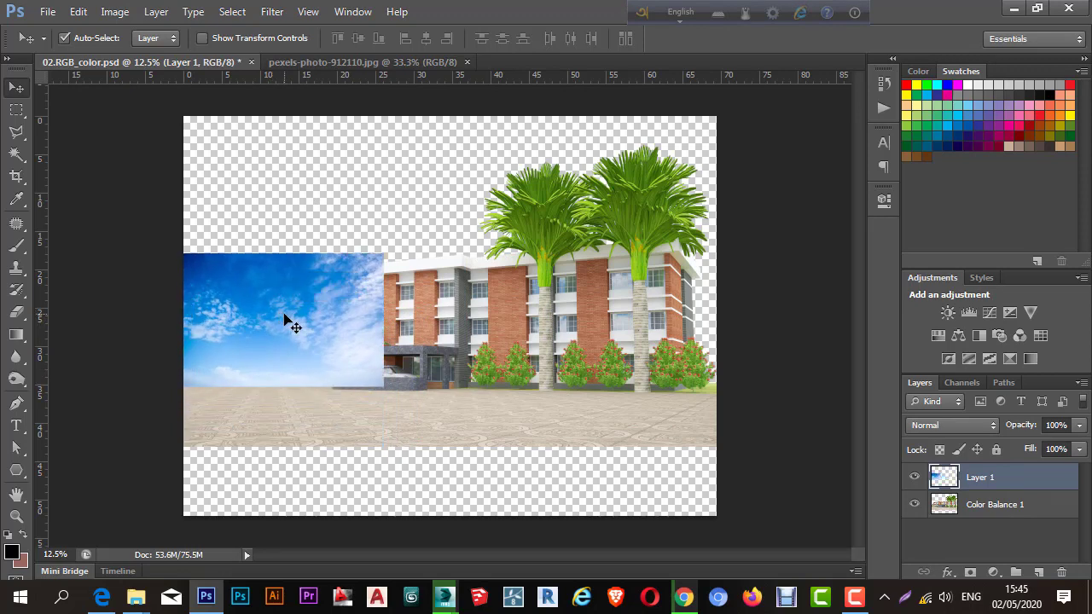
key("ctrl+t")
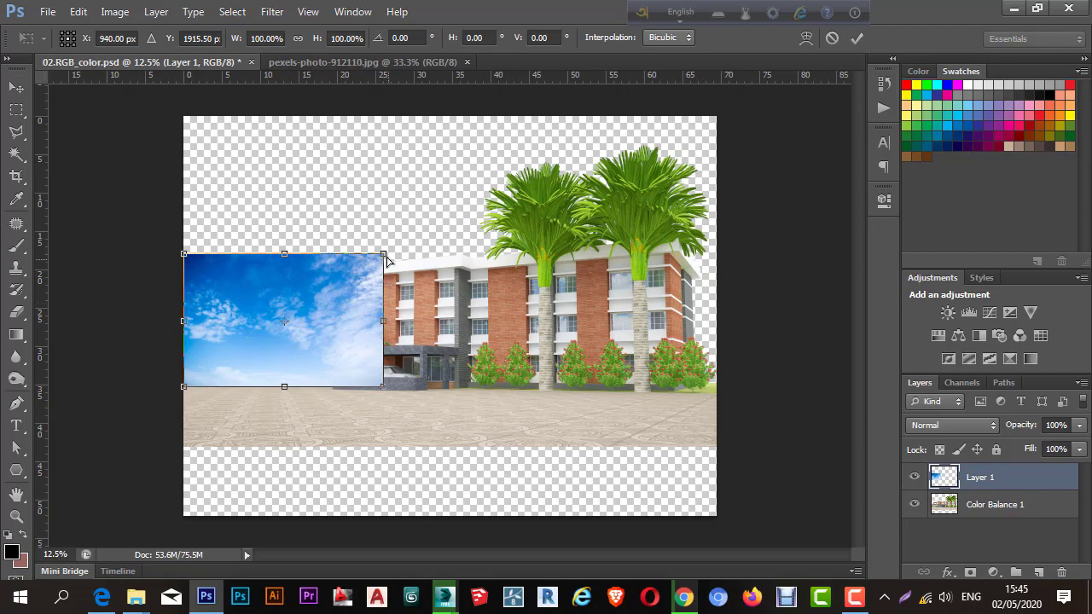
left_click_drag(386, 248, 718, 115)
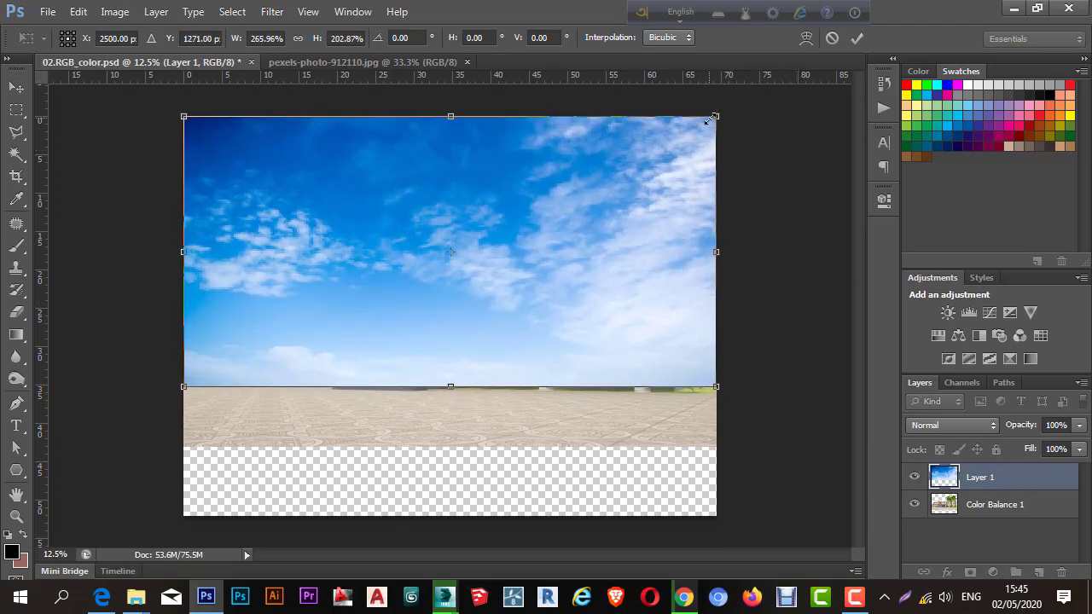
key("Return")
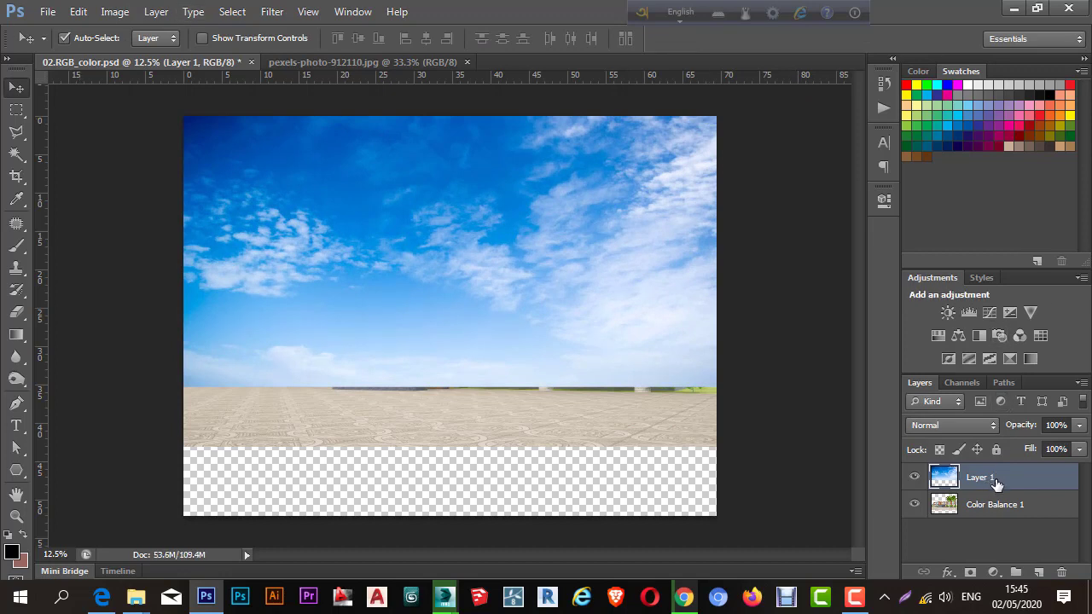
left_click_drag(995, 483, 994, 531)
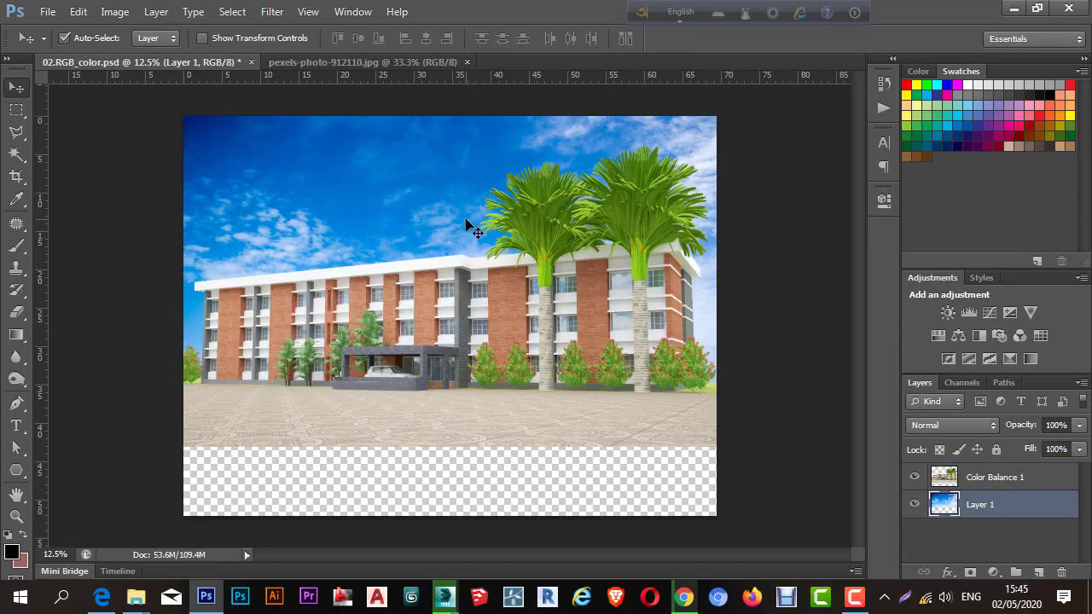
key("ctrl+l")
mouse_move(921, 321)
left_mouse_down()
mouse_move(895, 323)
mouse_move(925, 323)
left_mouse_up()
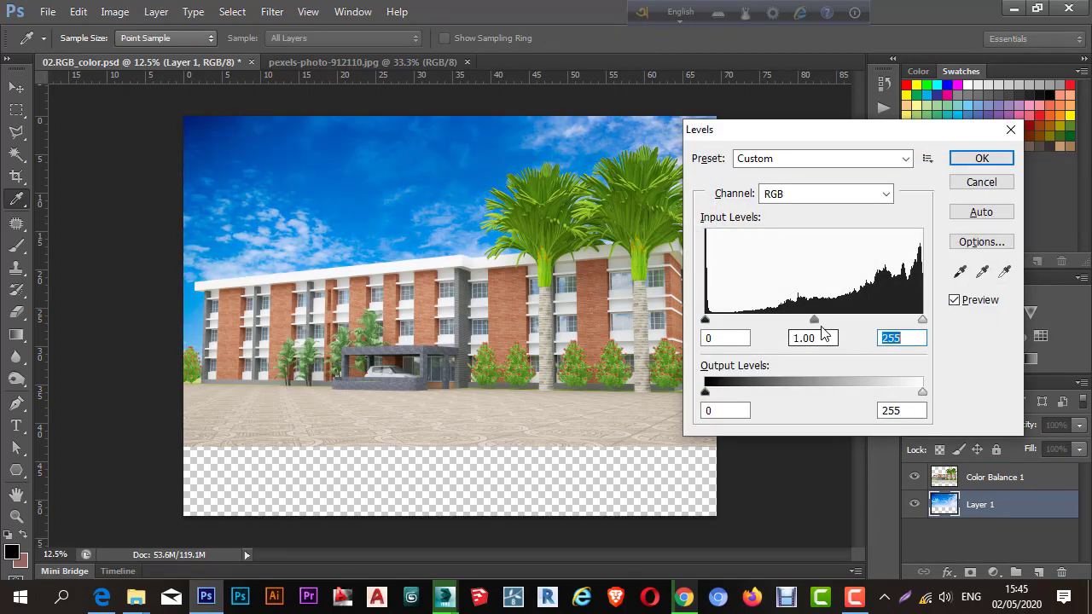
mouse_move(815, 321)
left_mouse_down()
mouse_move(780, 333)
mouse_move(796, 324)
left_mouse_up()
left_click_drag(705, 321, 657, 324)
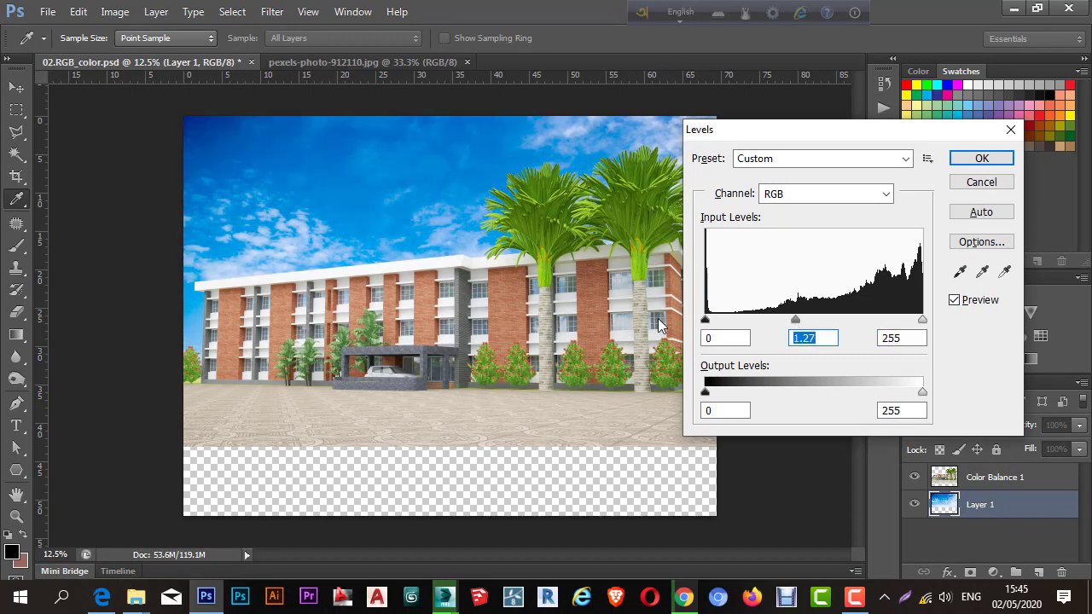
left_click_drag(795, 320, 788, 322)
mouse_move(923, 392)
left_mouse_down()
mouse_move(891, 396)
mouse_move(923, 392)
left_mouse_up()
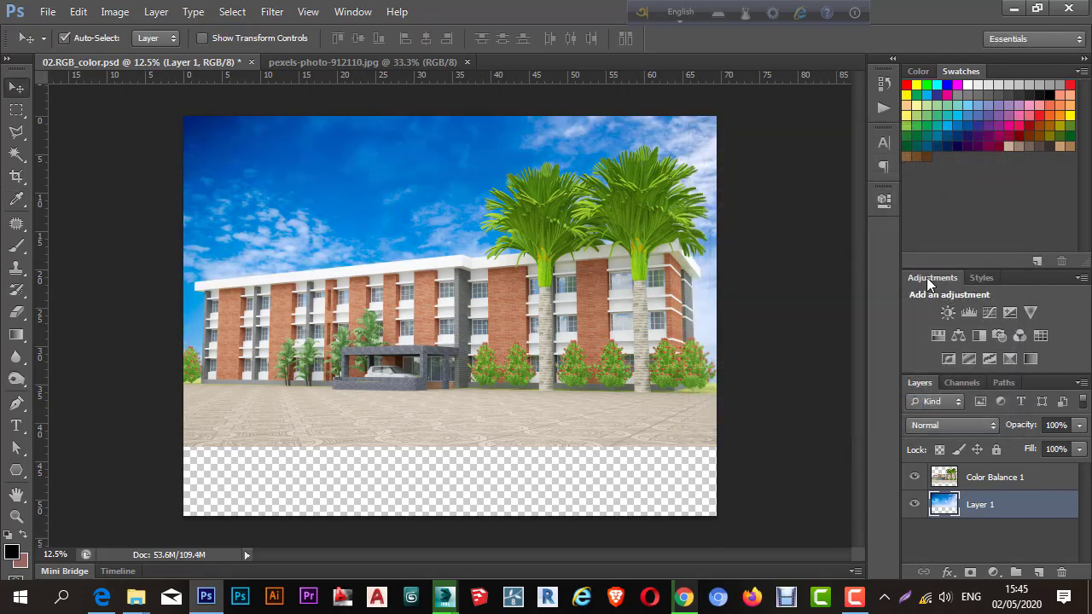
scroll(668, 308, "down", 1)
scroll(459, 354, "up", 1)
Open pretty-cloudscape_1112-457.jpg from the Sky photo folder as a separate document.
key("ctrl+o")
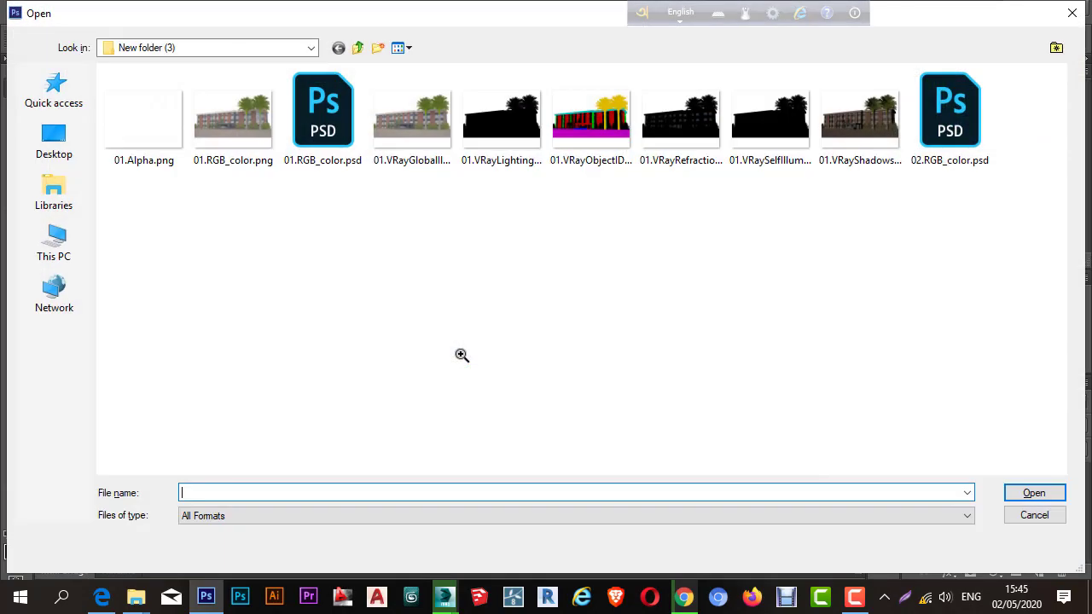
left_click(1034, 514)
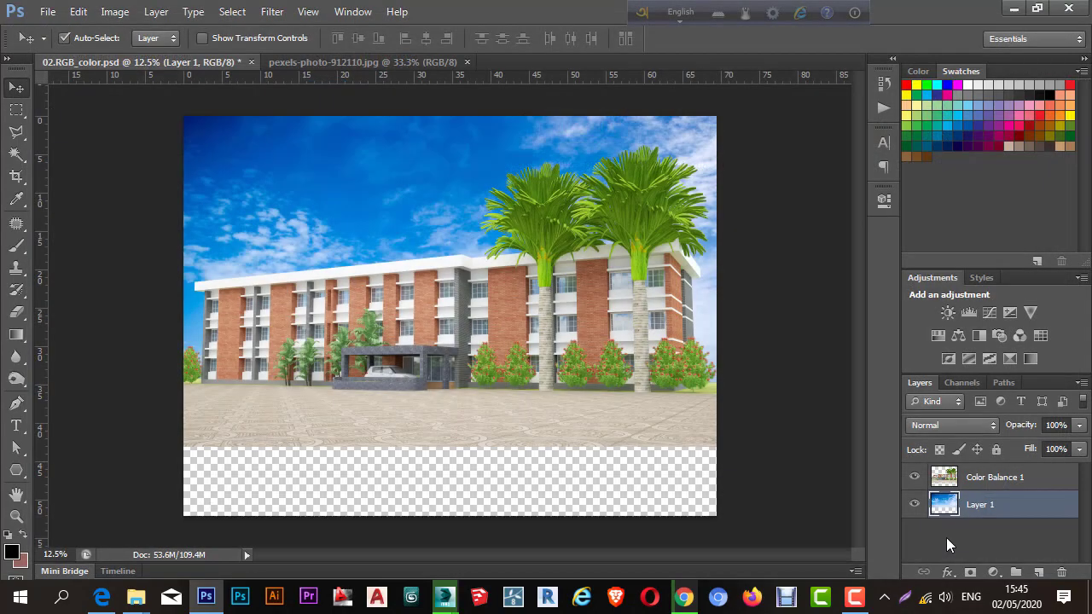
mouse_move(134, 597)
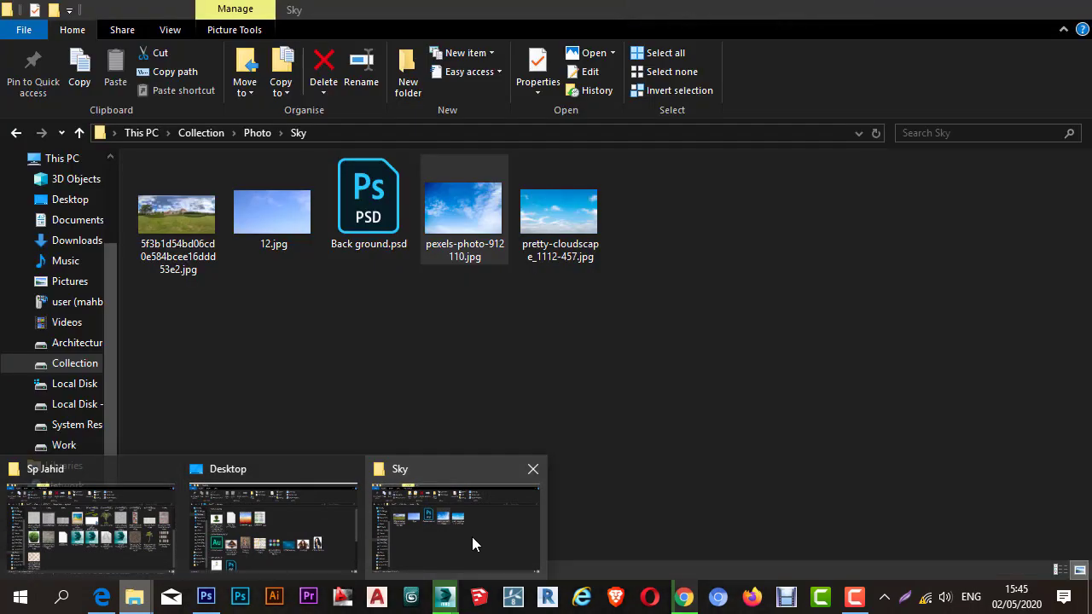
left_click(472, 537)
left_click_drag(585, 244, 570, 65)
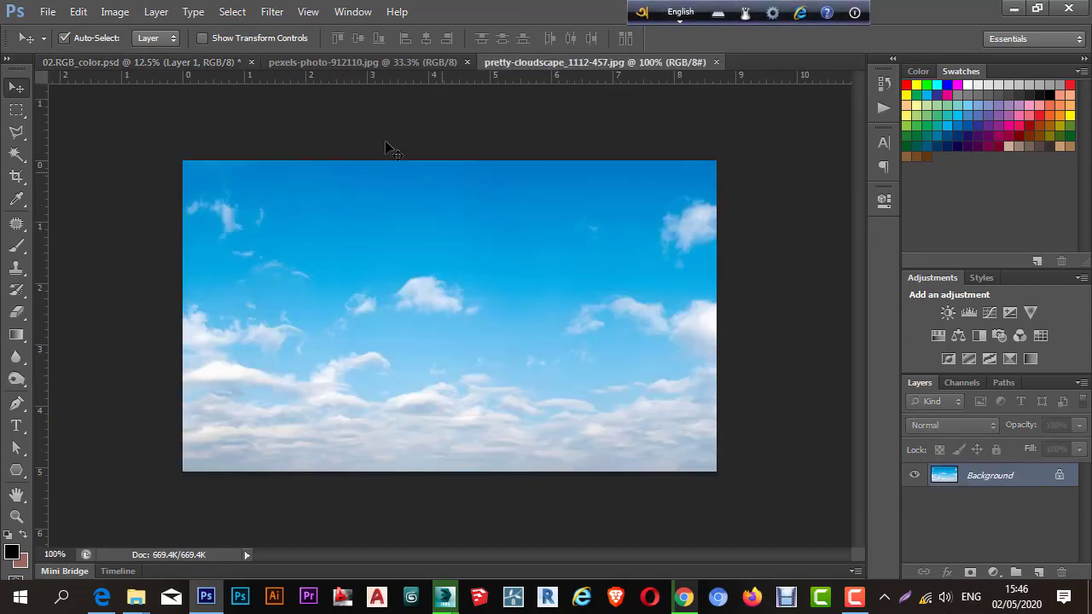
Close pexels-photo-912110.jpg and delete its sky layer from the 02.RGB_color.psd document.
left_click(377, 69)
left_click(468, 63)
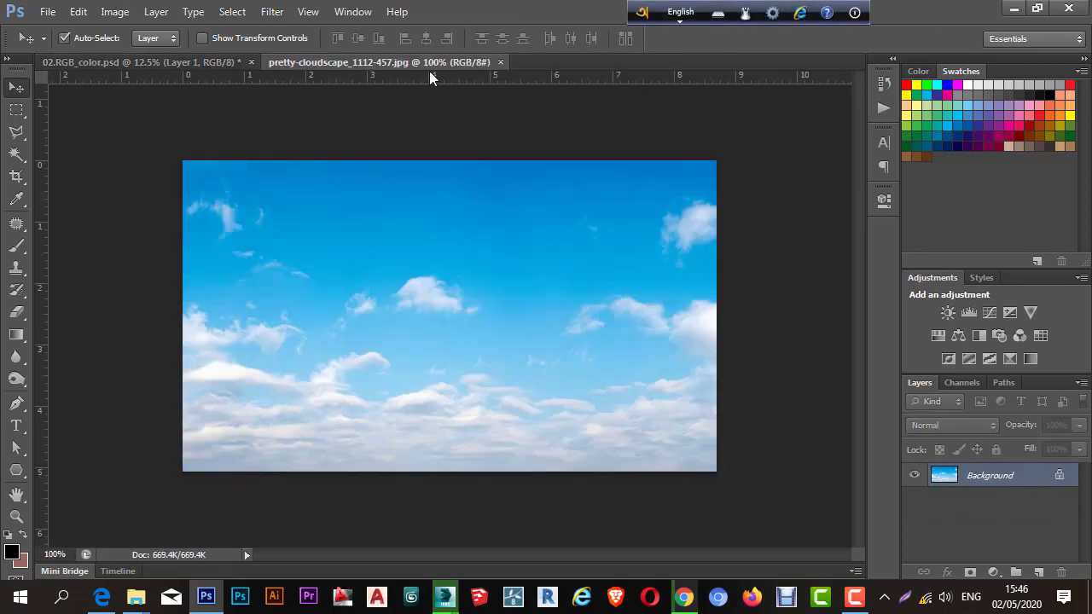
left_click(203, 64)
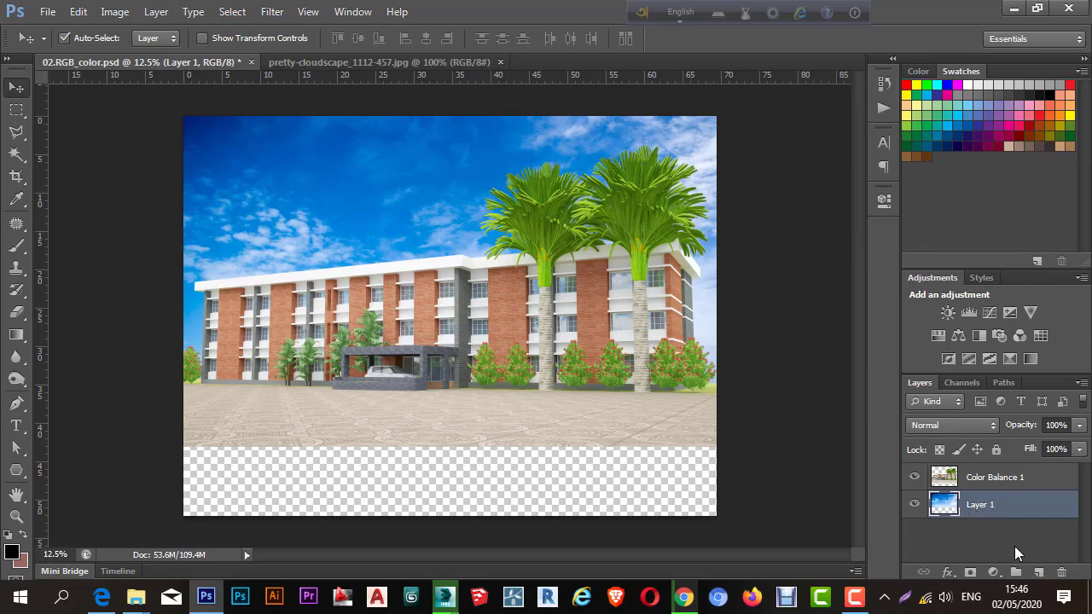
key("Delete")
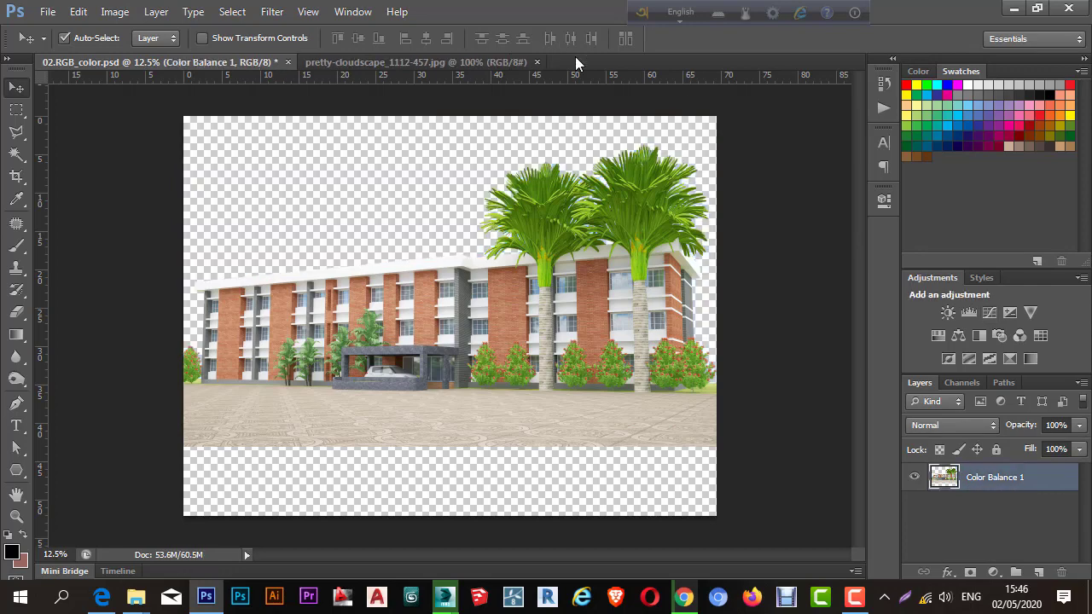
Copy the pretty-cloudscape_1112-457.jpg sky into the 02.RGB_color.psd document as a new layer.
left_click(456, 65)
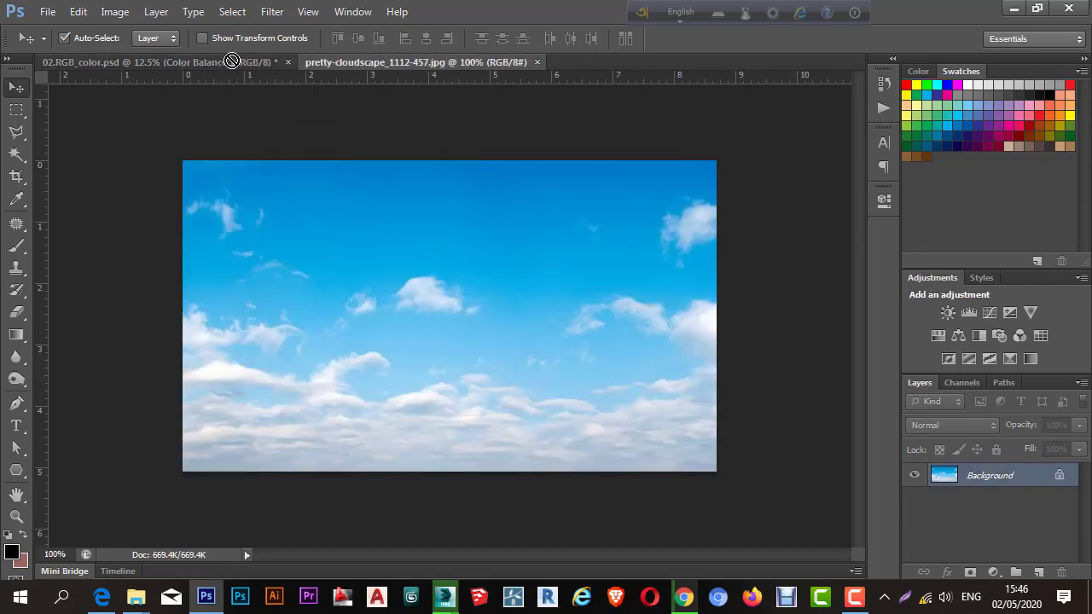
left_click(230, 62)
left_click_drag(231, 61, 244, 397)
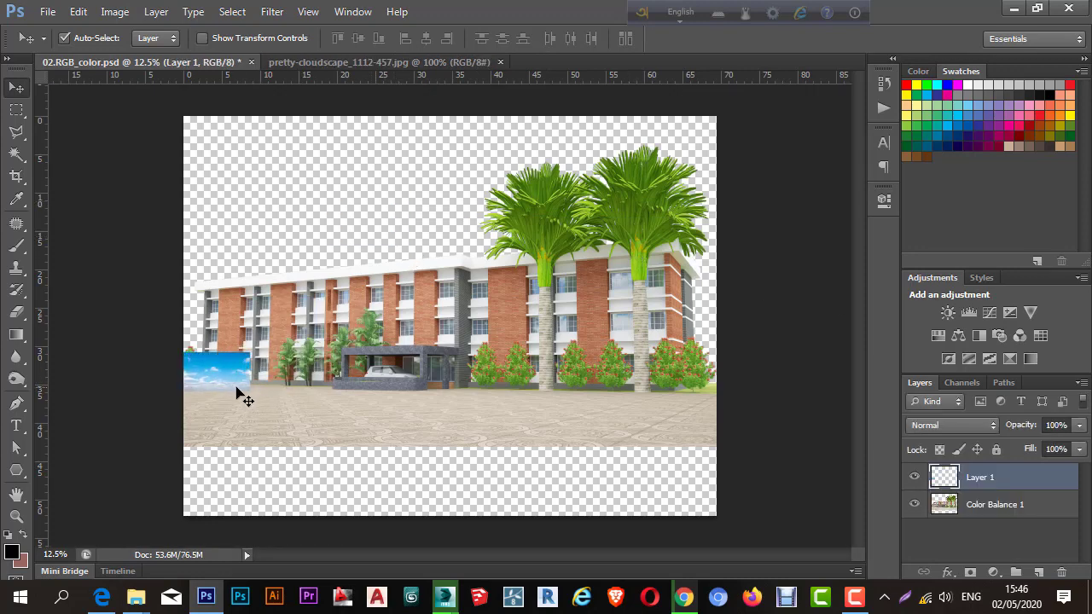
Stretch the new sky layer to about 799% width and 706% height, and move it below the Color Balance 1 layer.
key("ctrl+t")
left_click_drag(247, 352, 716, 114)
scroll(460, 130, "up", 1)
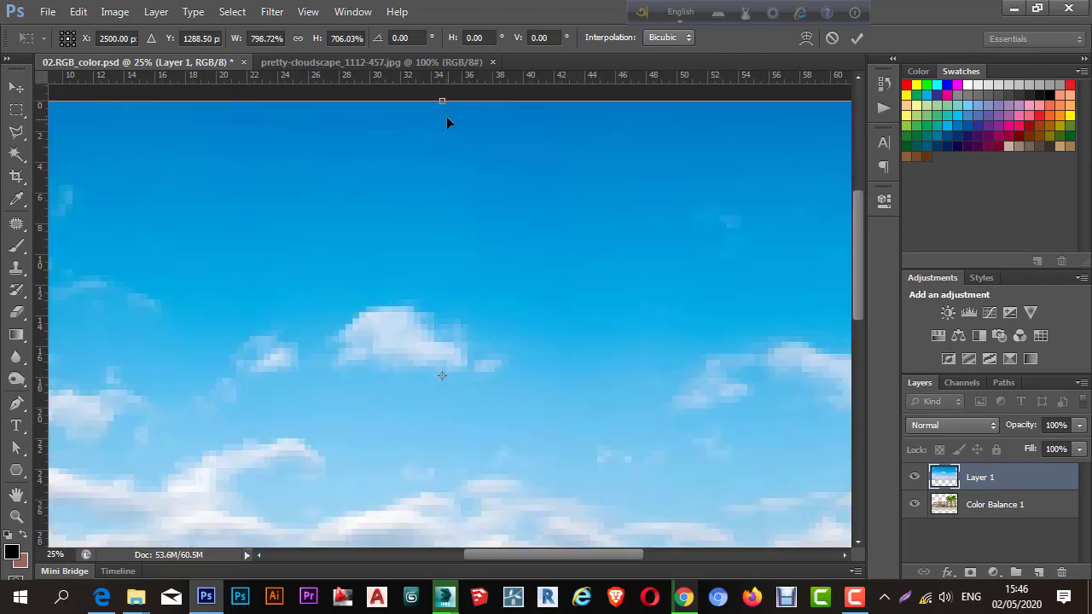
key("Return")
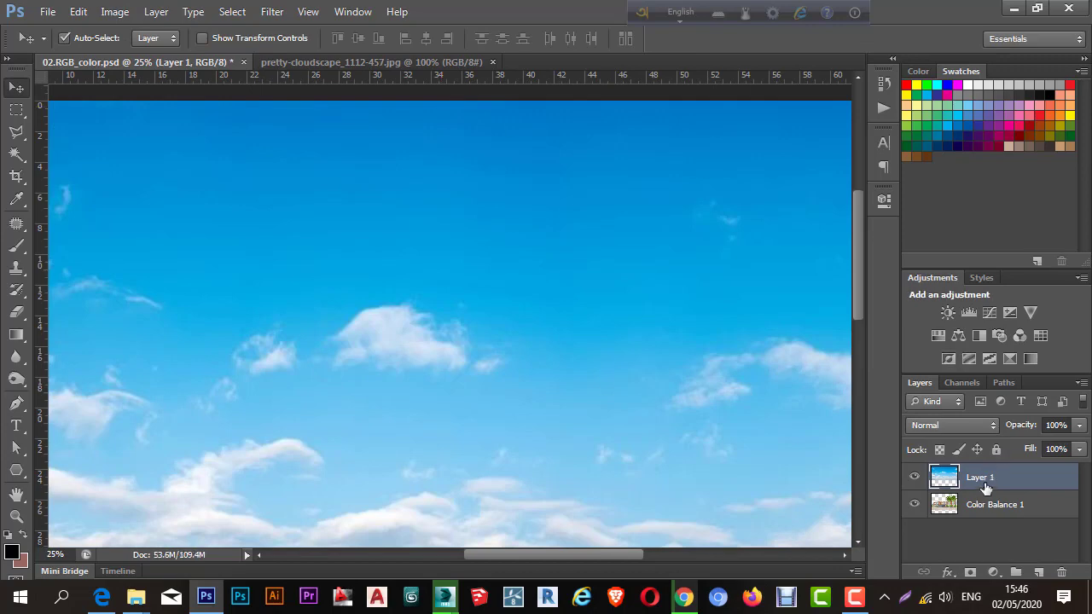
left_click_drag(985, 482, 985, 520)
scroll(677, 331, "down", 3)
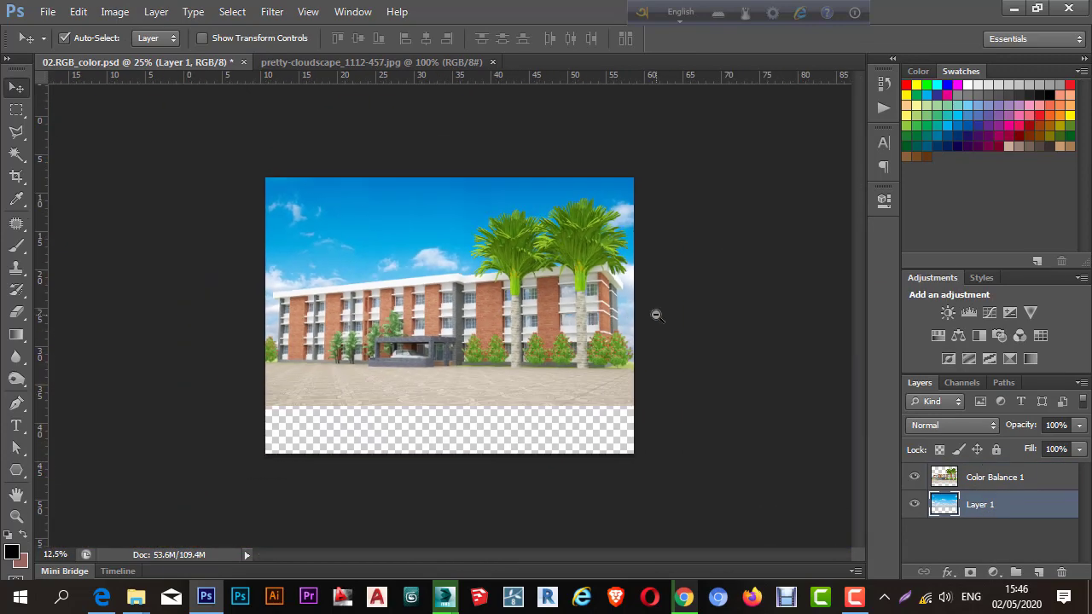
Crop off the transparent strip below the pavement, keeping the full image width.
scroll(316, 137, "up", 1)
left_click(16, 175)
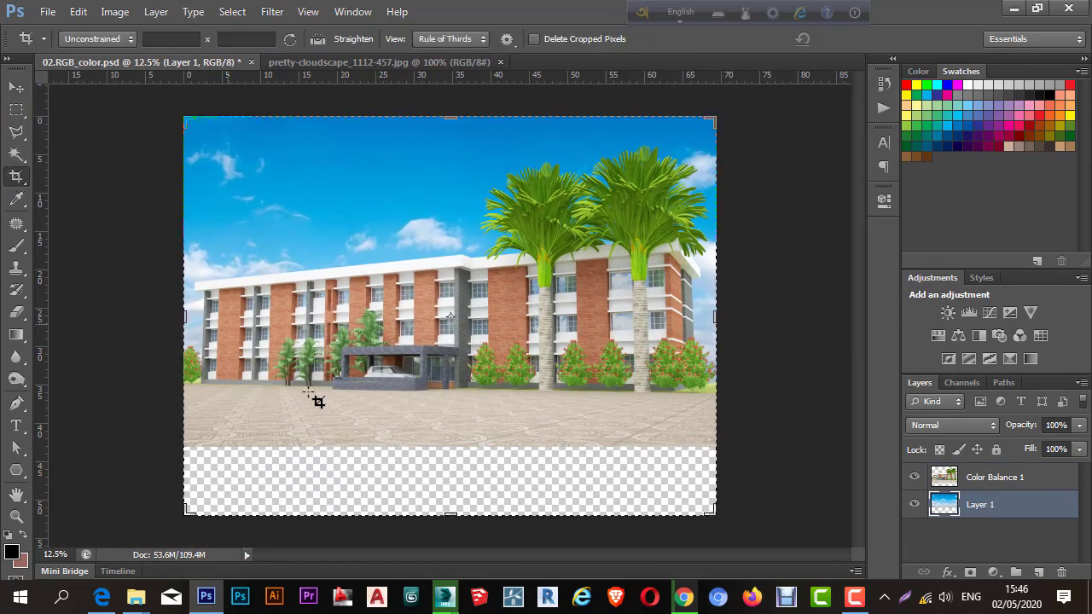
left_click_drag(452, 512, 454, 475)
key("Return")
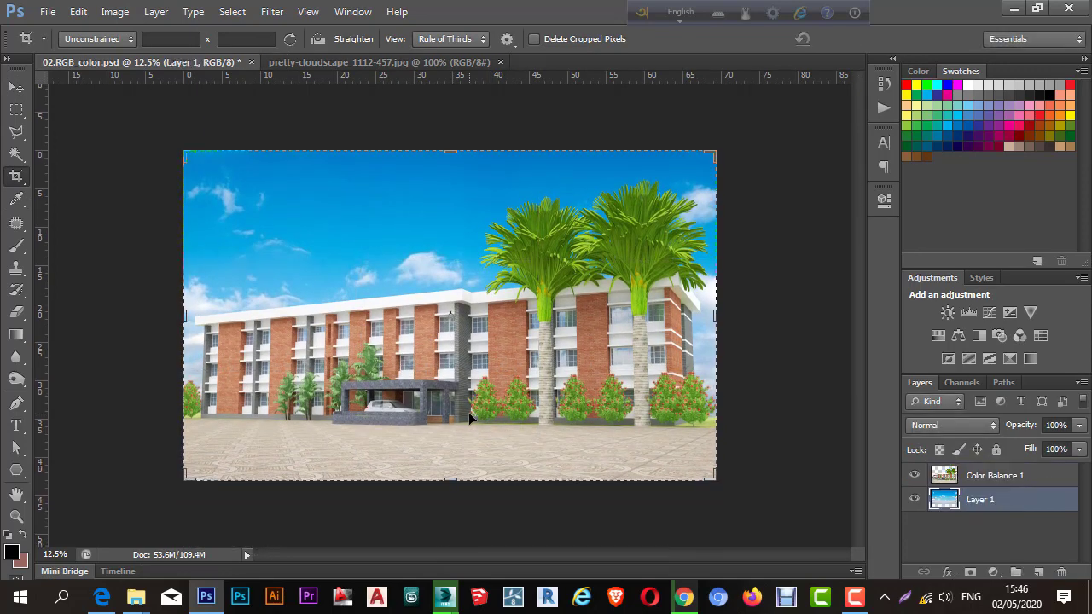
key("ctrl+0")
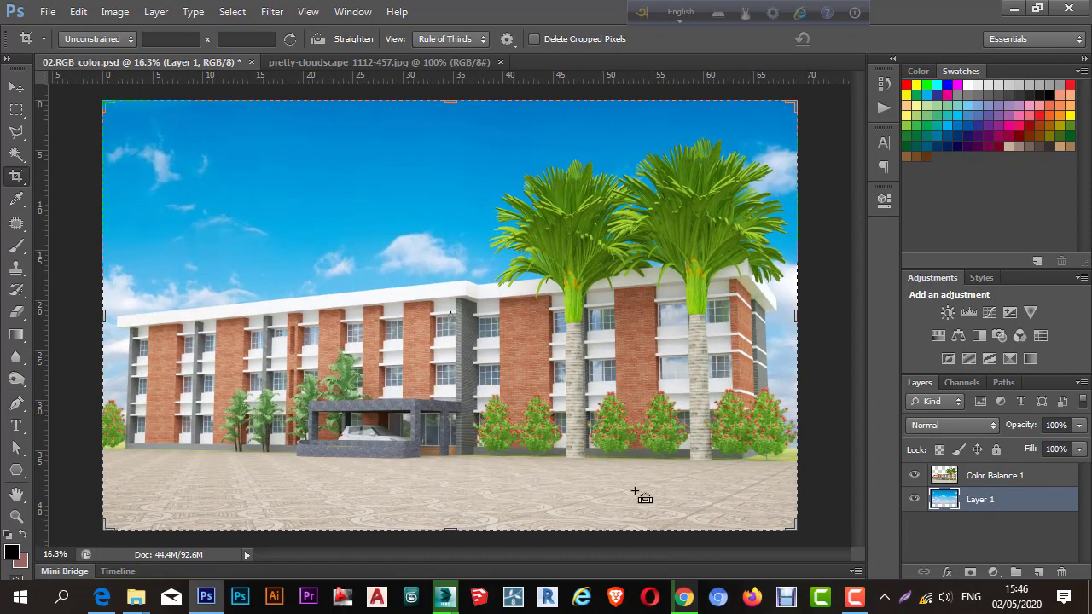
Select the building layer with the Move tool and examine the facade, entrance and sky close up and as a whole.
left_click(16, 87)
left_click(392, 350)
scroll(396, 398, "up", 4)
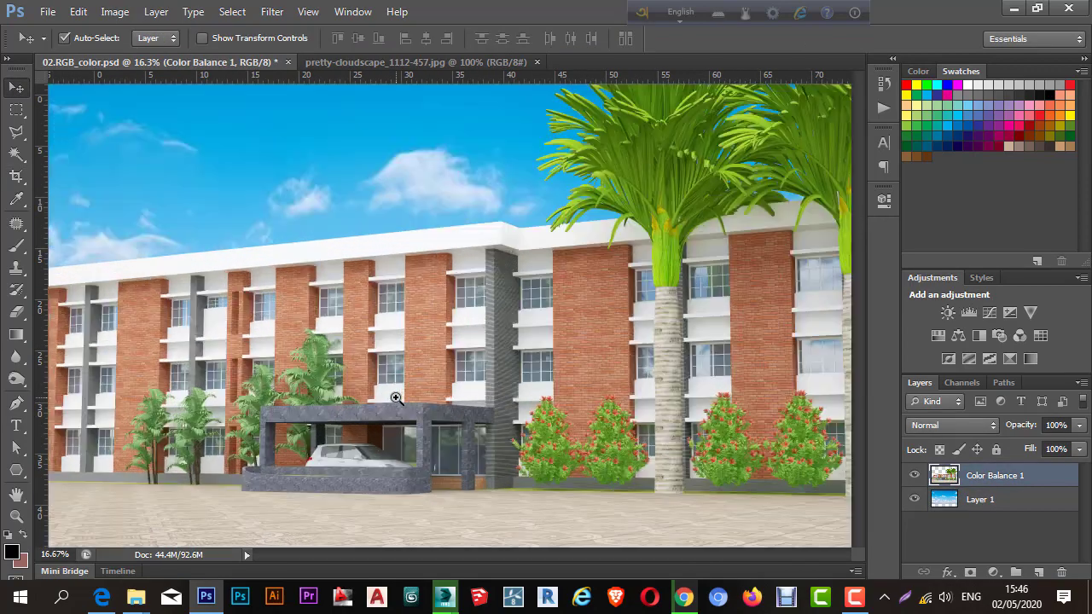
scroll(398, 398, "up", 1)
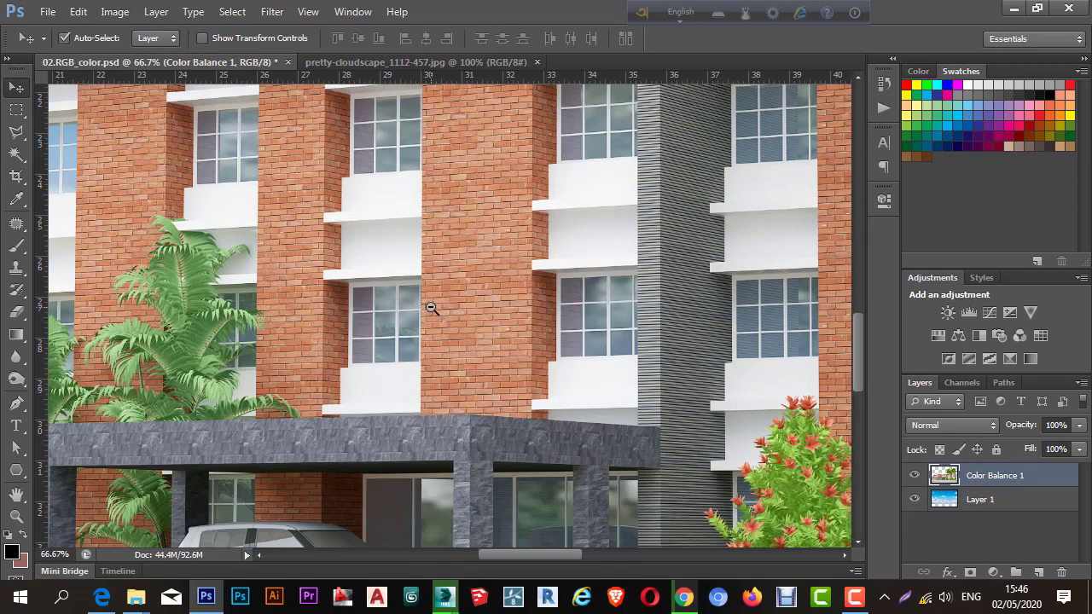
scroll(433, 308, "down", 3)
scroll(419, 373, "up", 1)
scroll(422, 377, "down", 1)
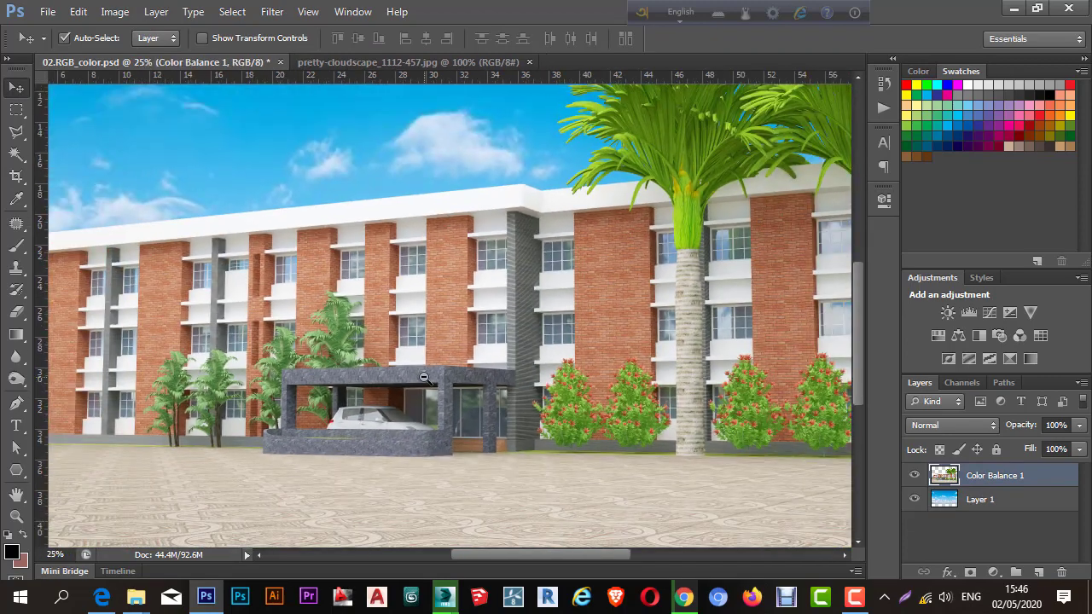
scroll(543, 388, "down", 1)
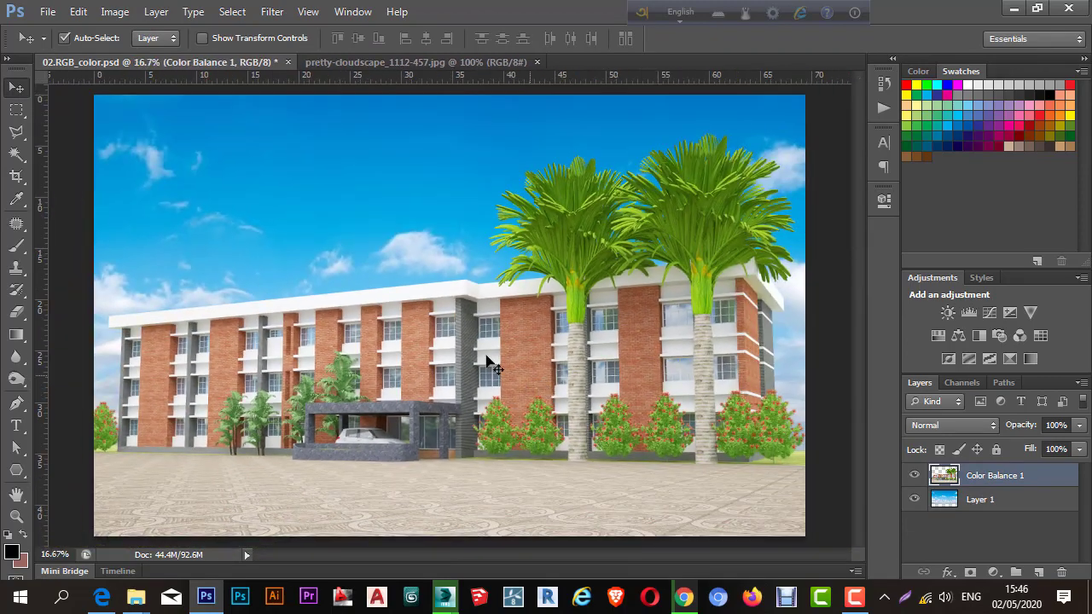